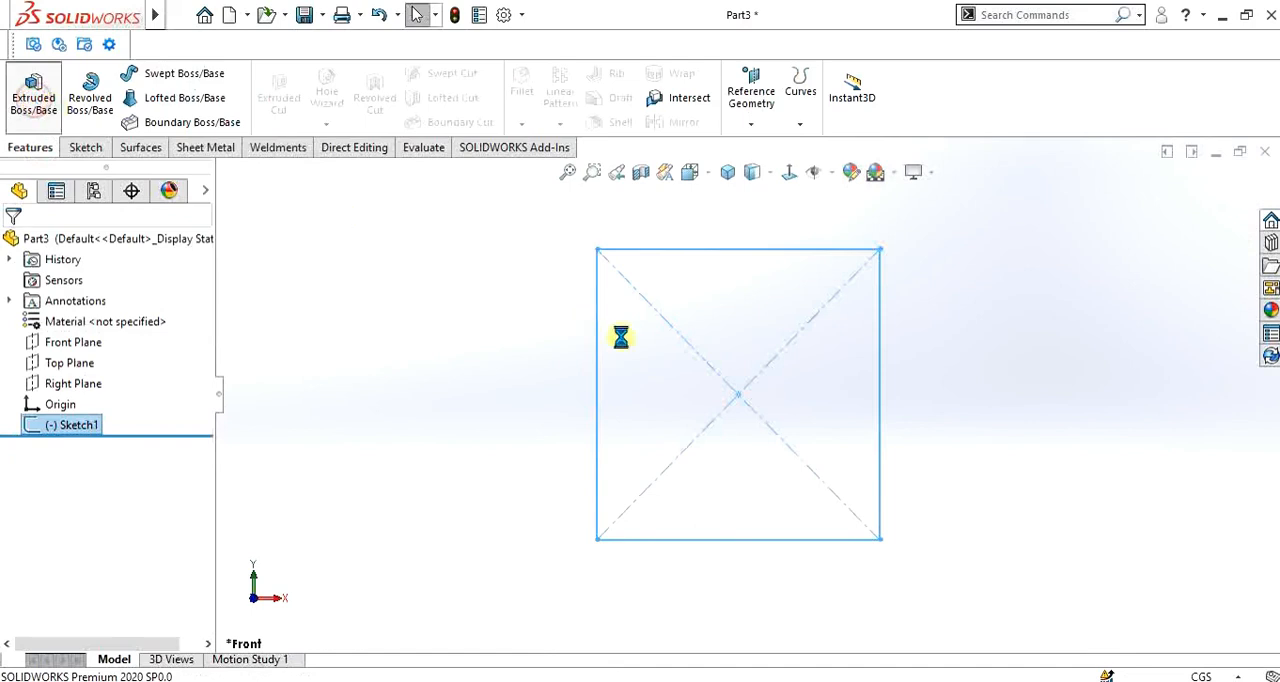
- Extrude the square sketch to a blind depth of 7.90 cm
middle_click_drag(691, 371, 648, 394)
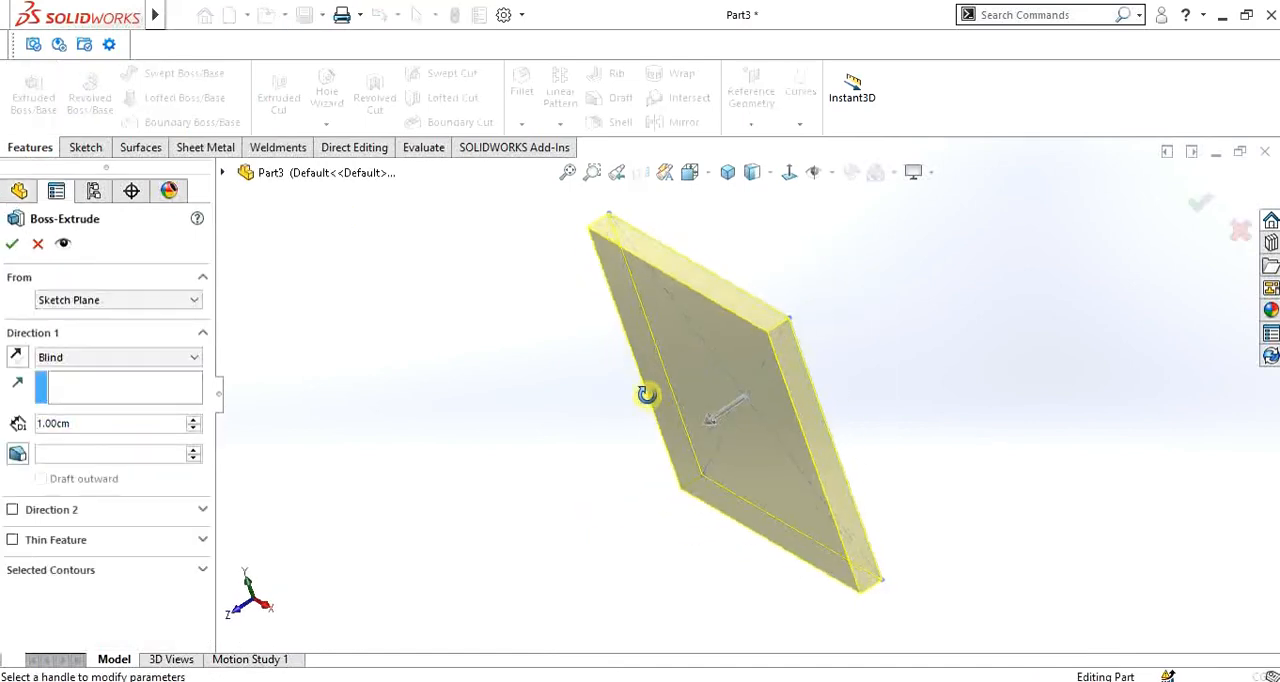
left_click(708, 422)
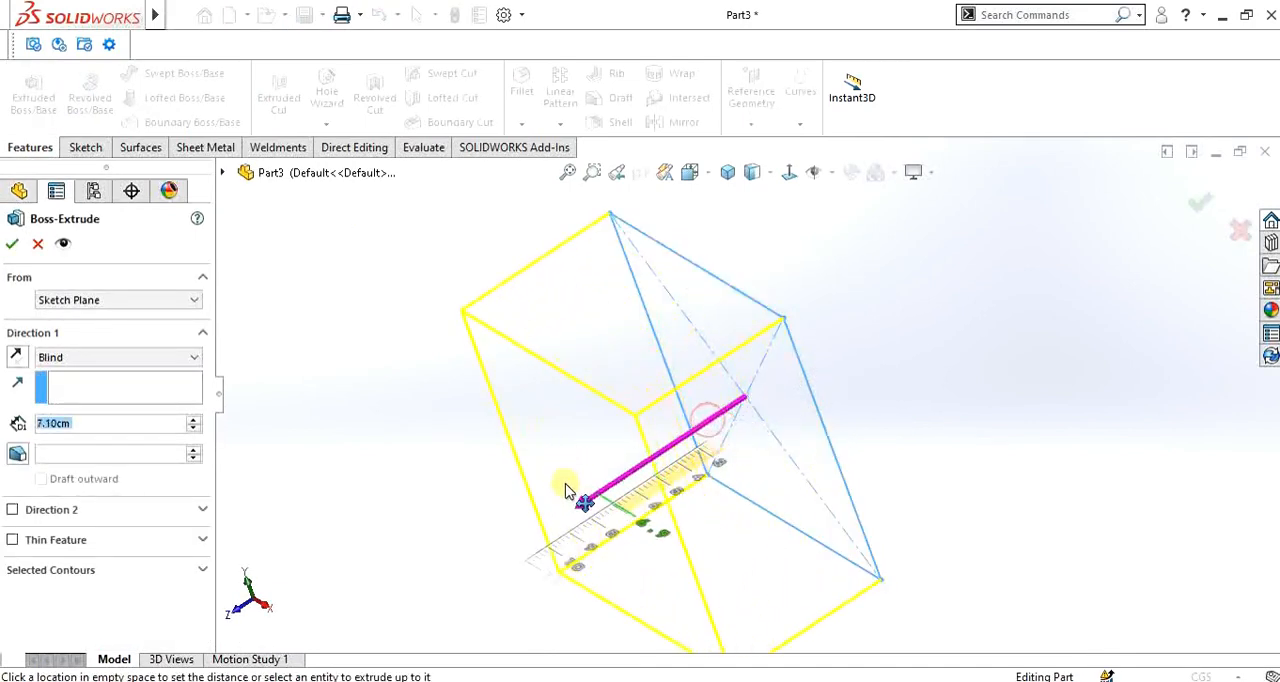
left_click(557, 491)
mouse_move(557, 491)
middle_mouse_down()
mouse_move(626, 494)
mouse_move(639, 388)
middle_mouse_up()
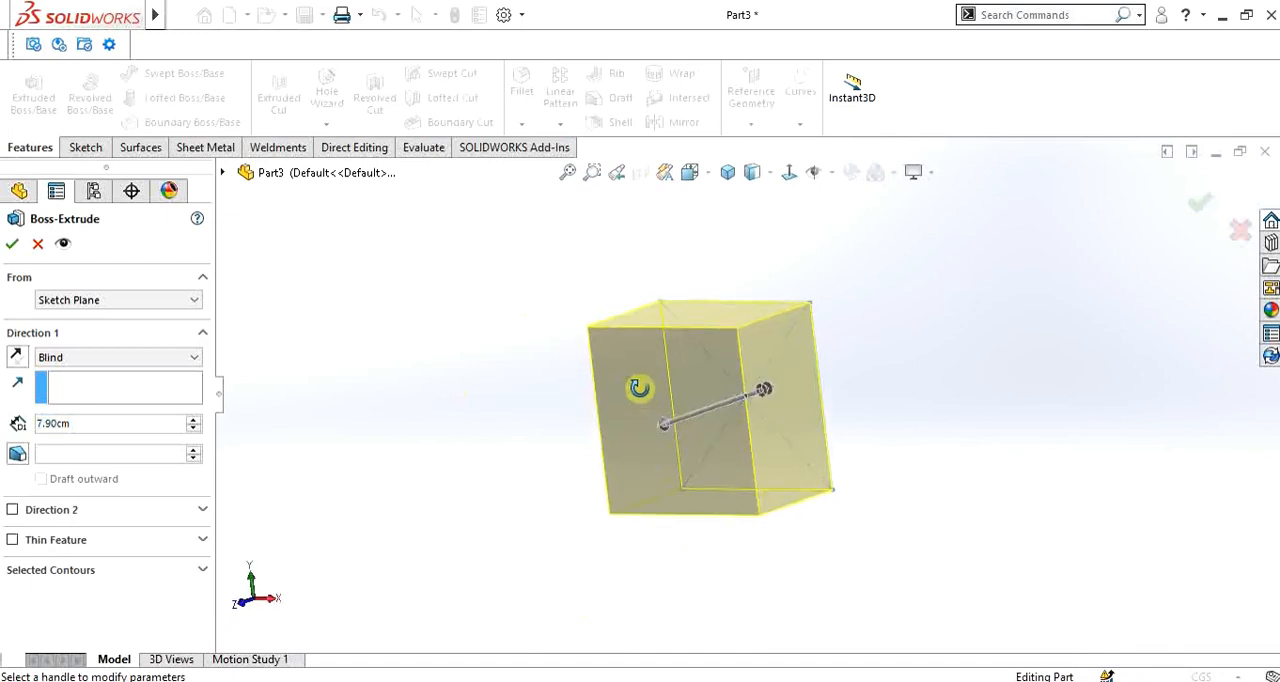
- Add a 5 degree inward draft to the extrusion and complete the tapered block
left_click(17, 456)
middle_click_drag(694, 334, 757, 451)
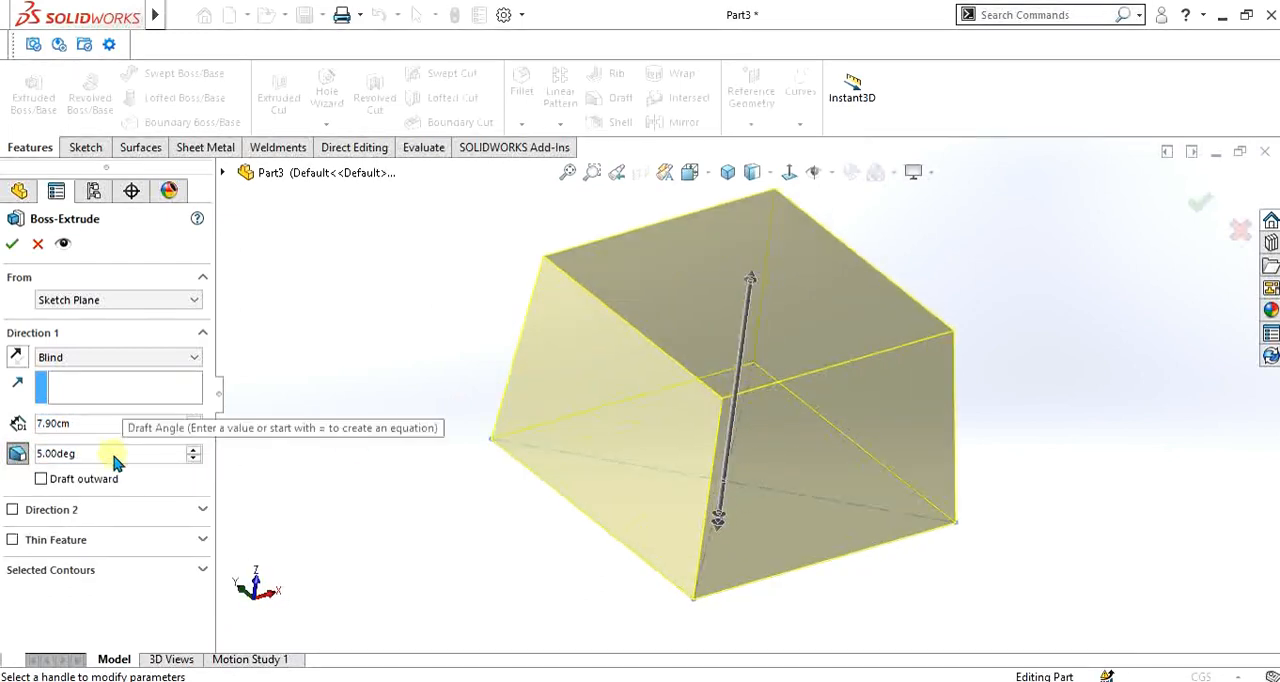
left_click(12, 246)
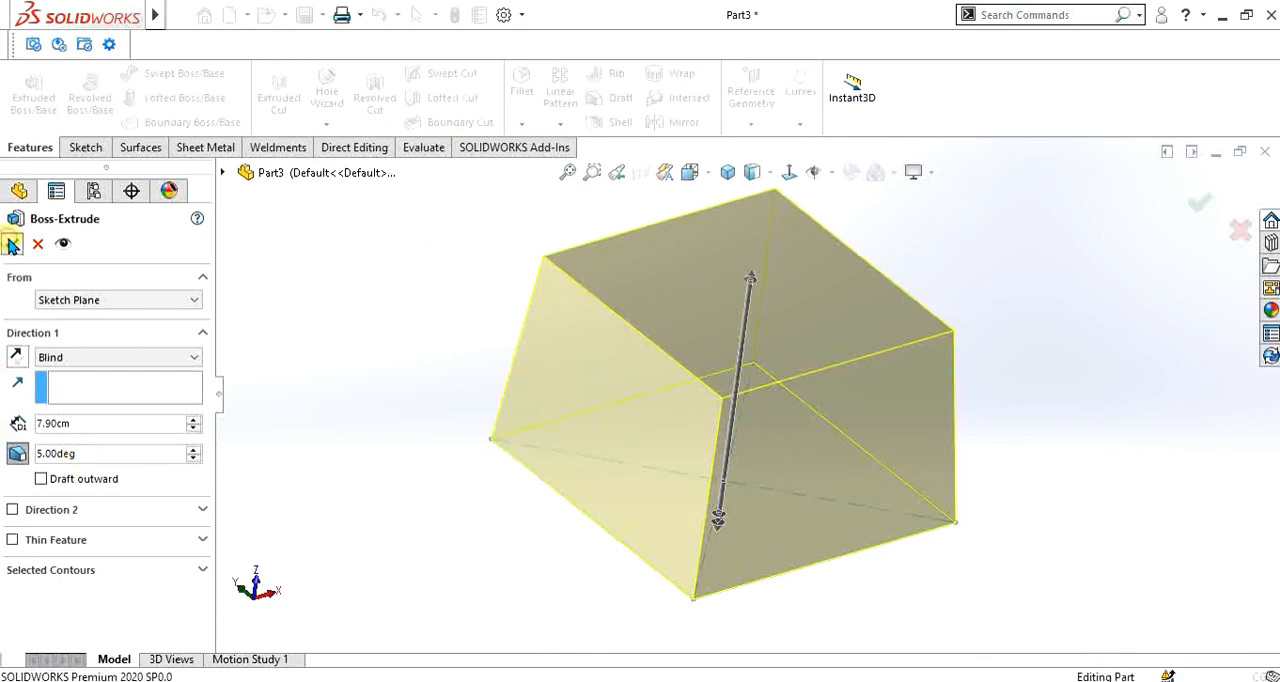
- Start Convert to Sheet Metal on the tapered block and widen its settings area
left_click(205, 148)
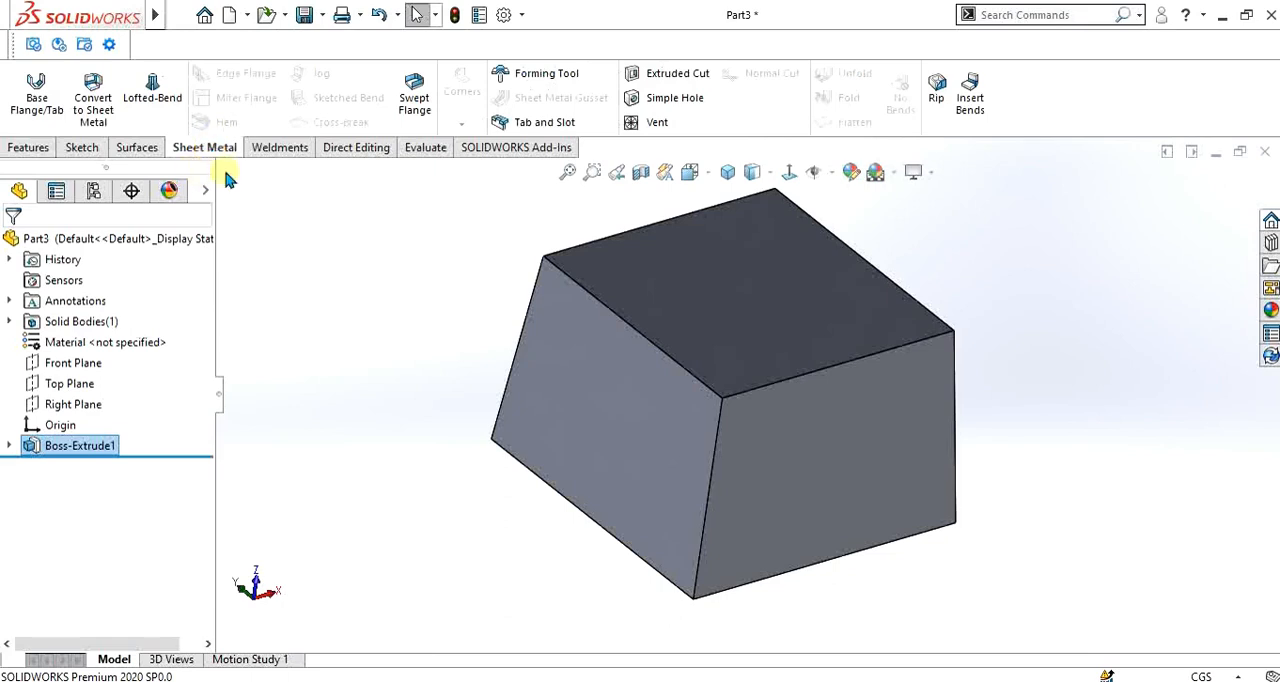
left_click(98, 108)
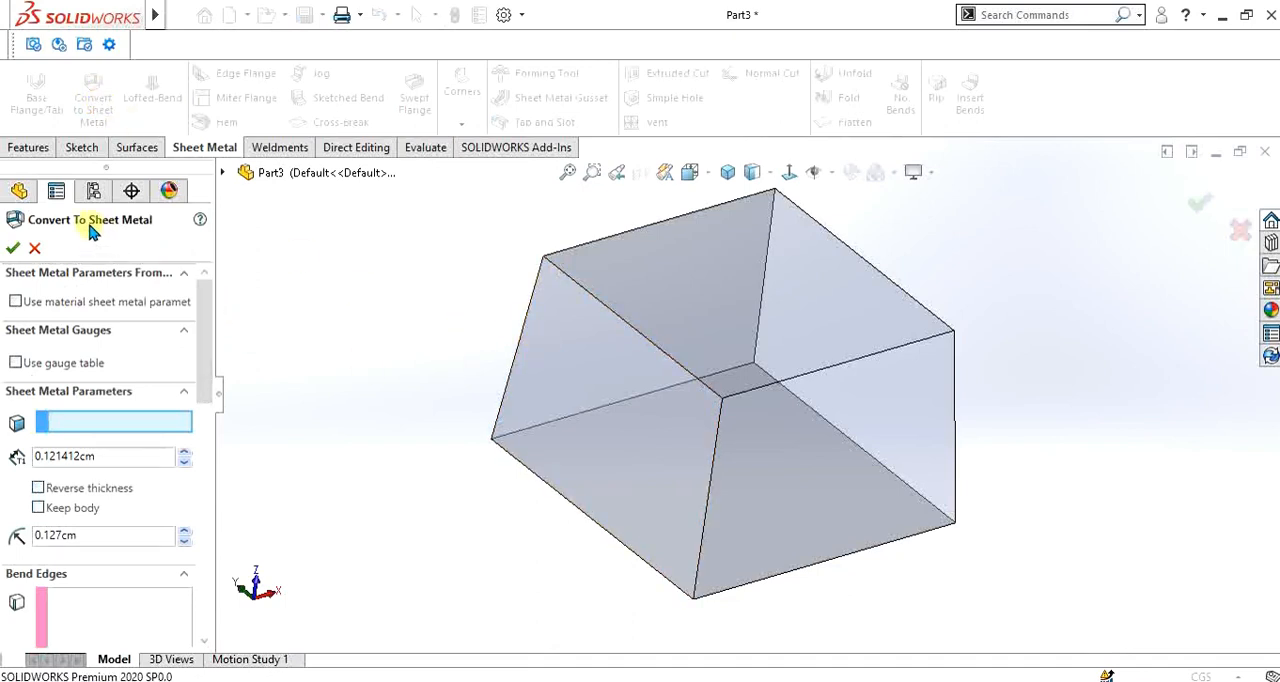
mouse_move(206, 330)
left_mouse_down()
mouse_move(202, 440)
mouse_move(226, 519)
mouse_move(206, 408)
mouse_move(209, 277)
left_mouse_up()
left_click_drag(221, 396, 254, 385)
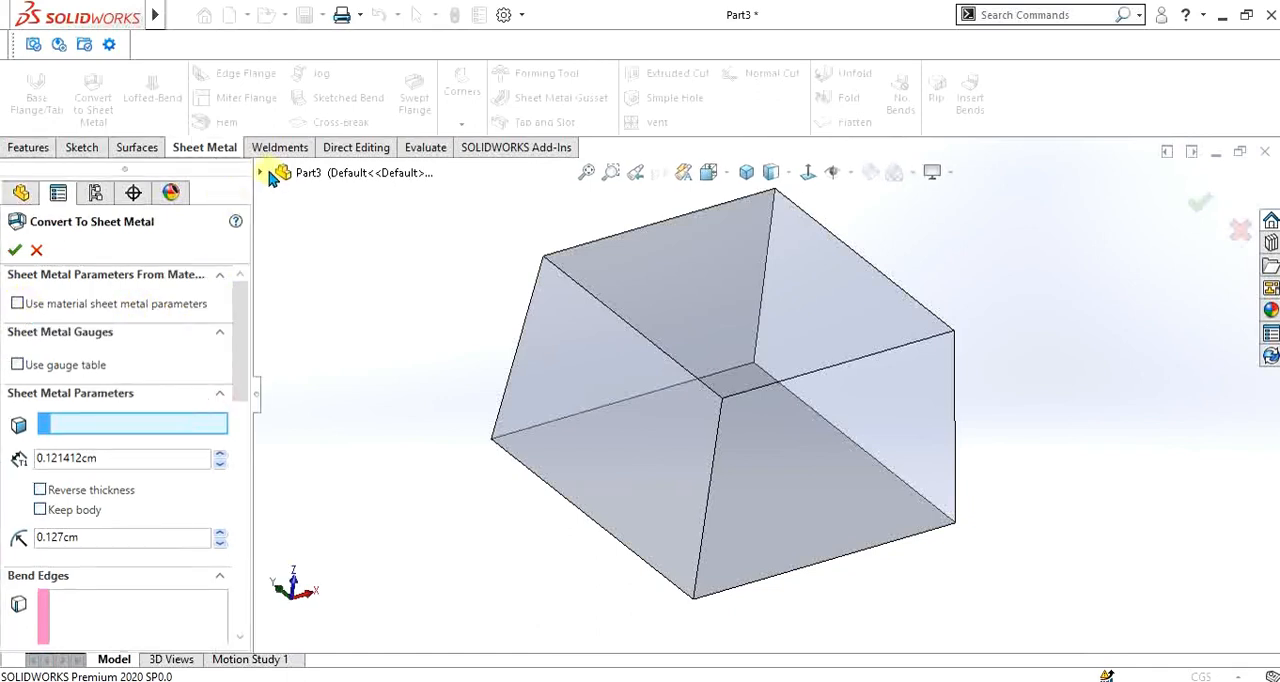
- Examine the part's solid bodies and look through the sheet metal conversion settings
left_click(262, 174)
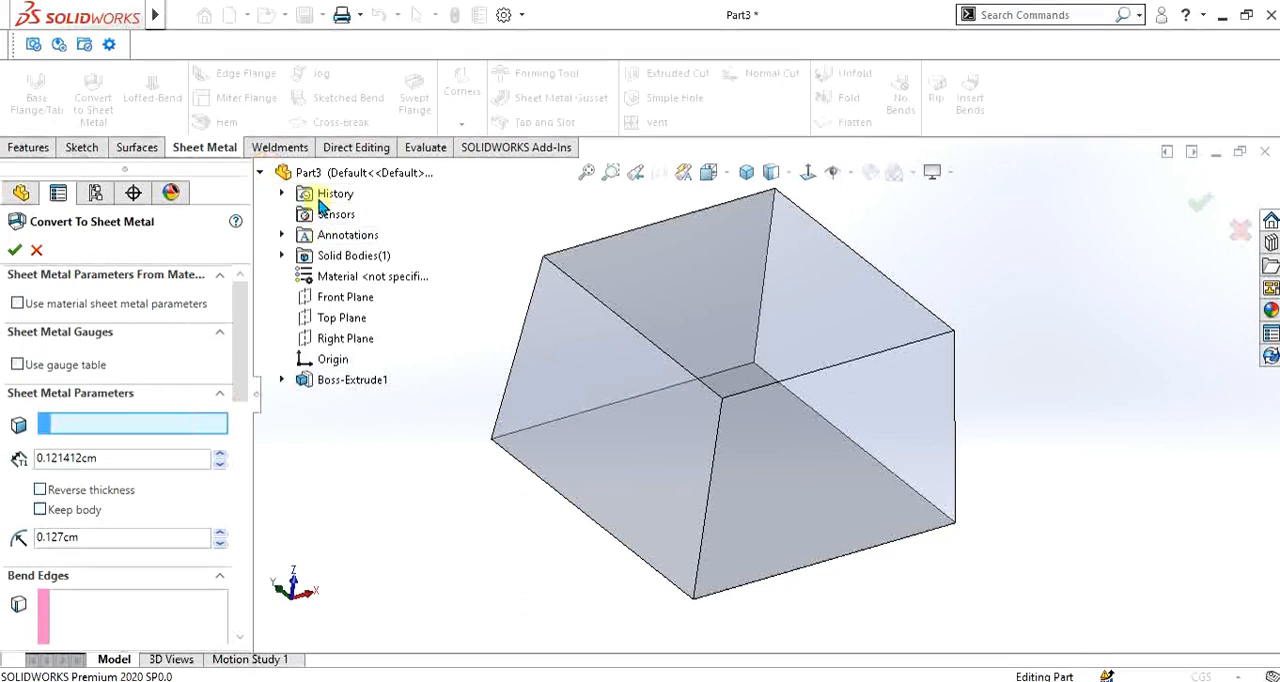
left_click(282, 256)
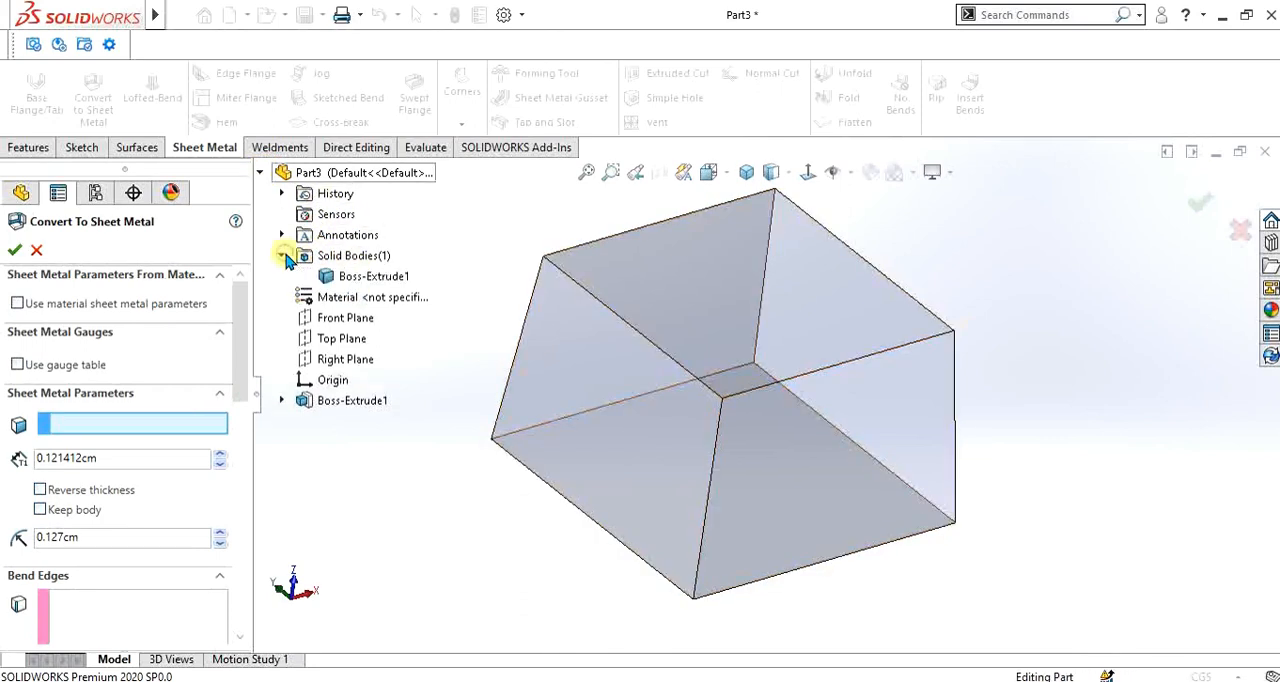
left_click(283, 256)
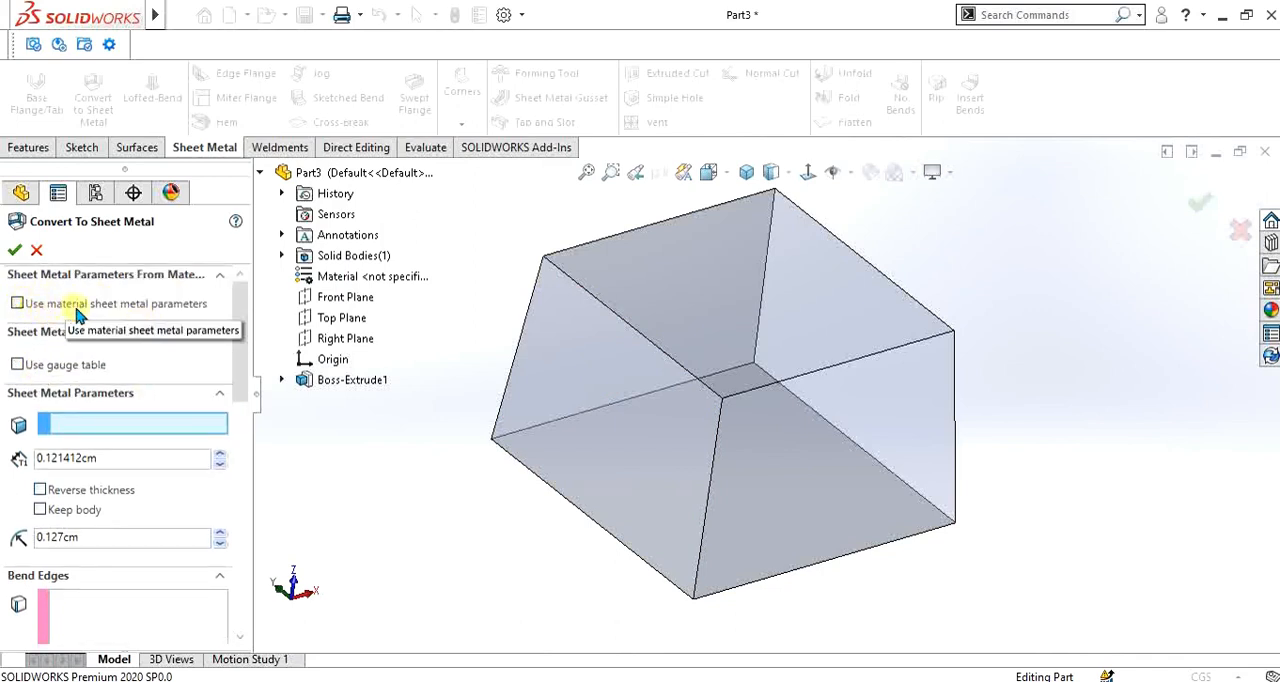
scroll(108, 330, "down", 3)
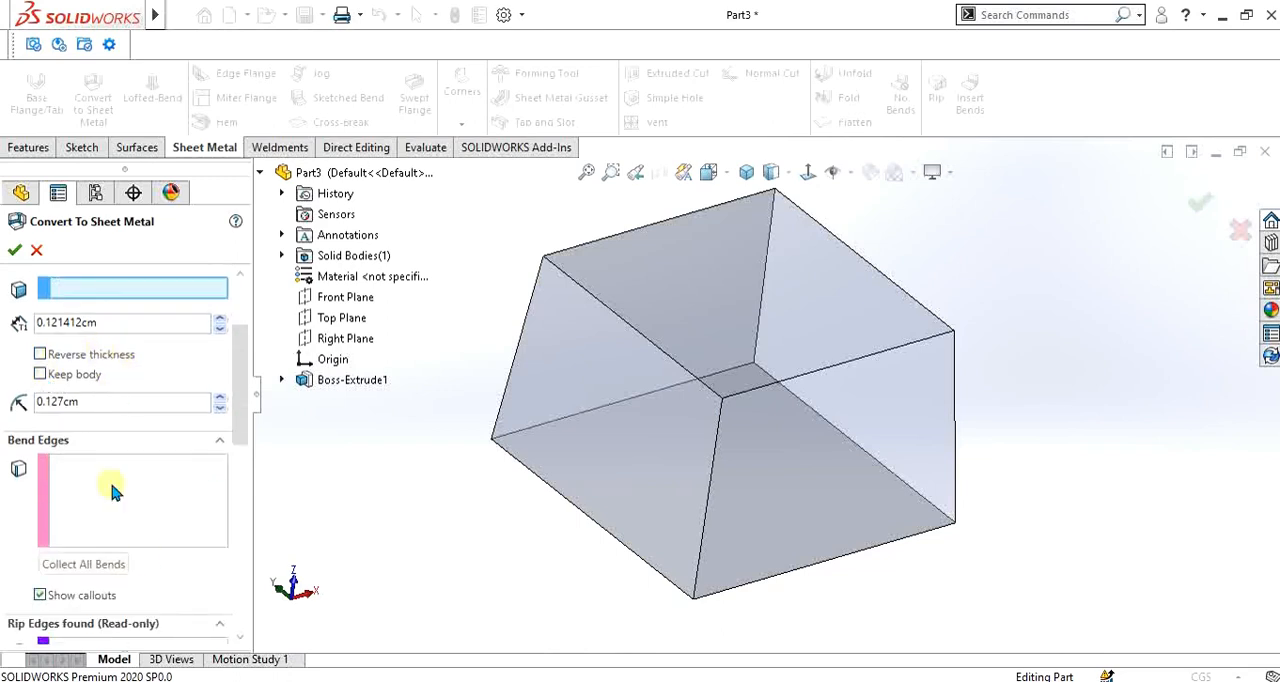
scroll(130, 320, "up", 3)
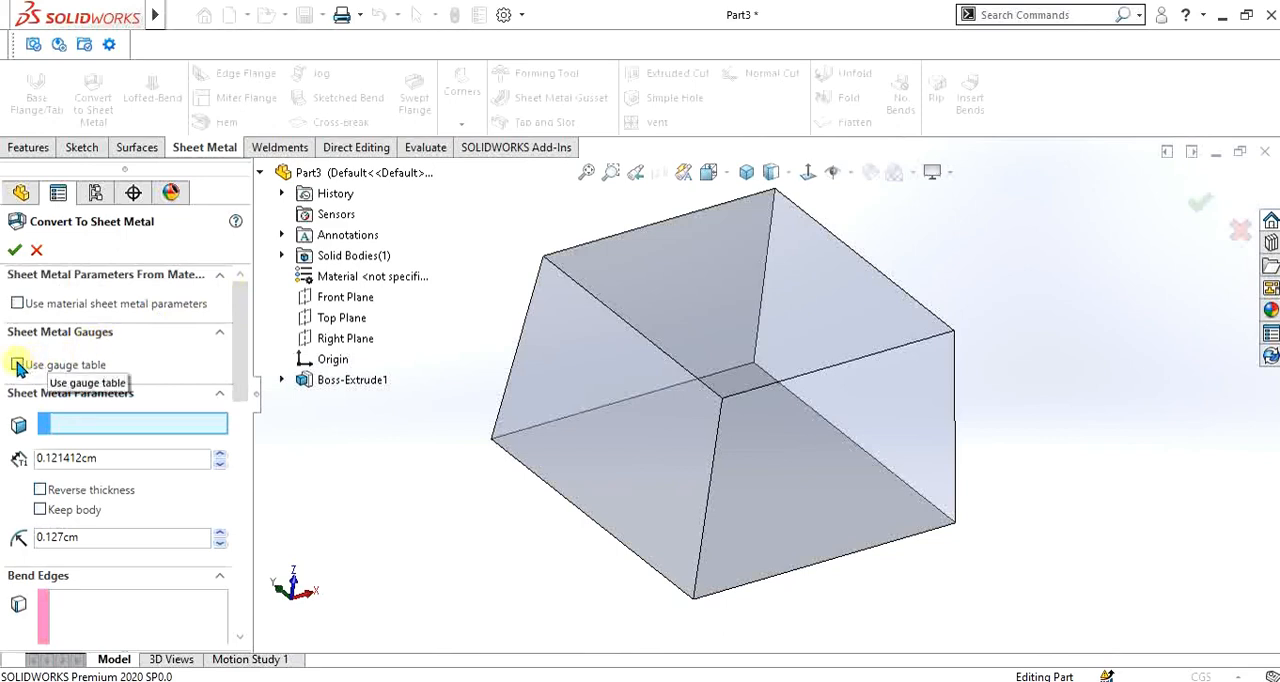
left_click(219, 332)
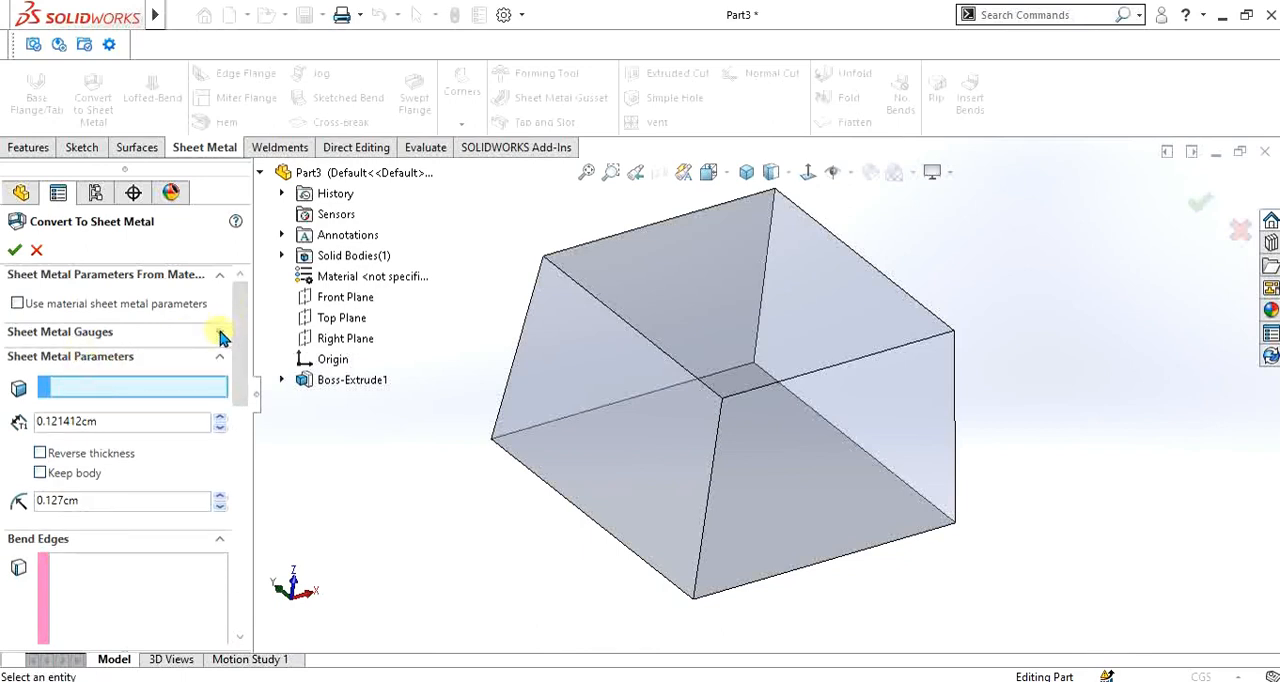
left_click(220, 336)
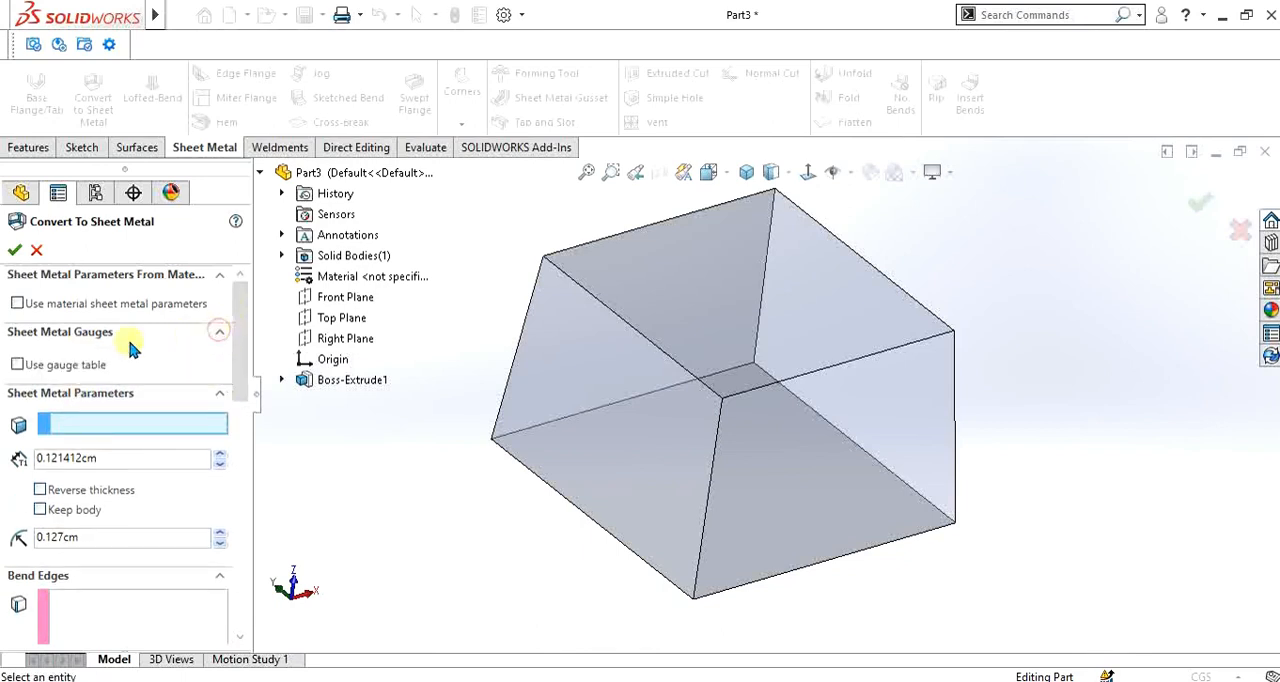
- Enable the gauge table option to check the available sample tables, and disable it again
left_click(18, 365)
left_click(110, 388)
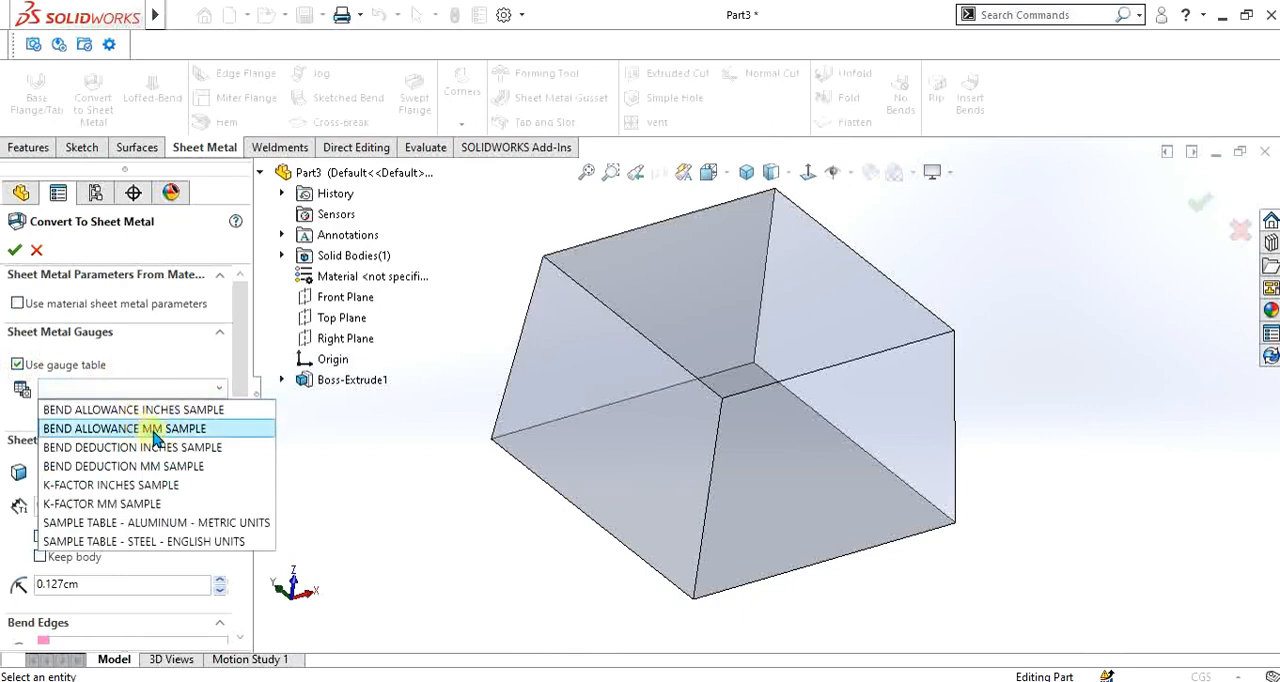
left_click(18, 365)
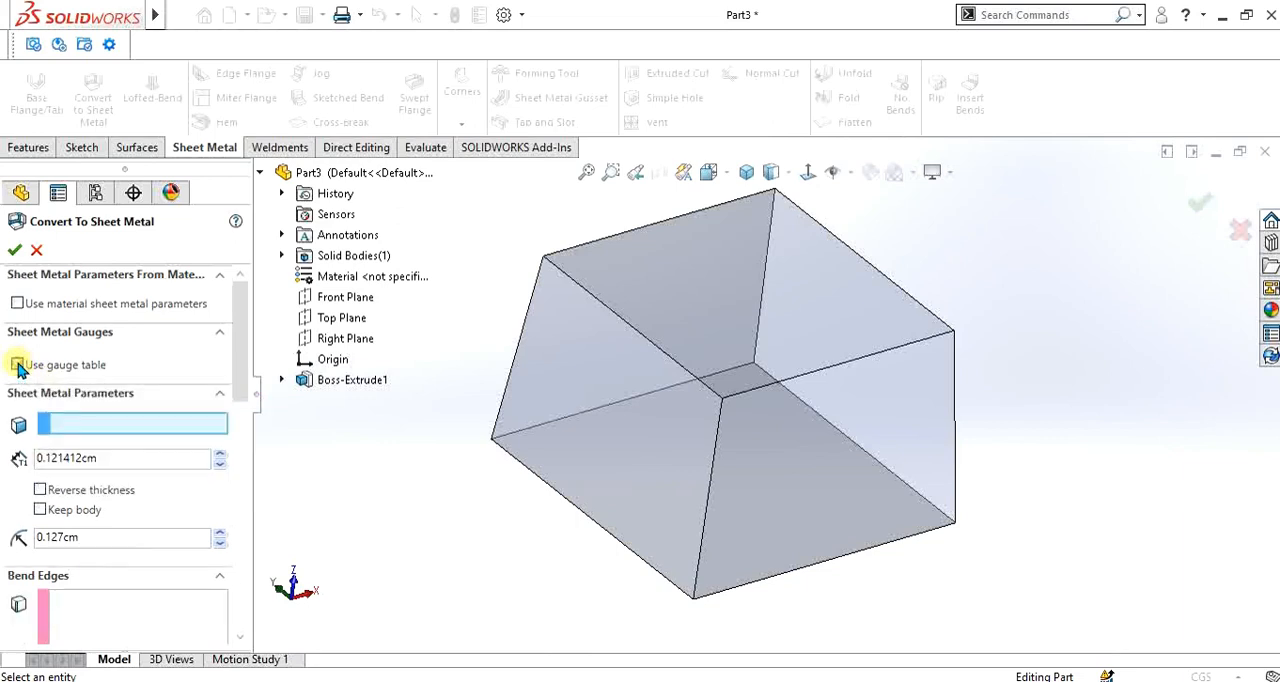
- Set the block's larger base face as the fixed entity of the sheet metal conversion
left_click_drag(232, 314, 243, 340)
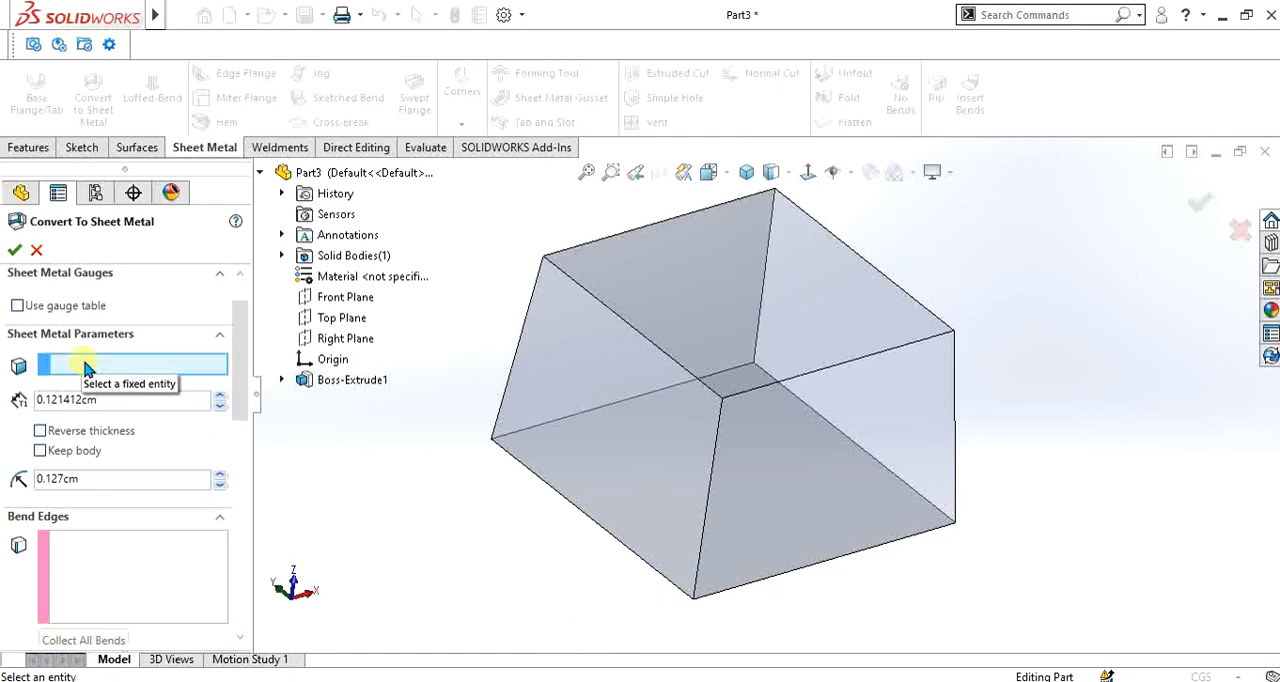
scroll(694, 449, "down", 3)
middle_click_drag(694, 449, 760, 248)
left_click(706, 580)
scroll(714, 566, "up", 3)
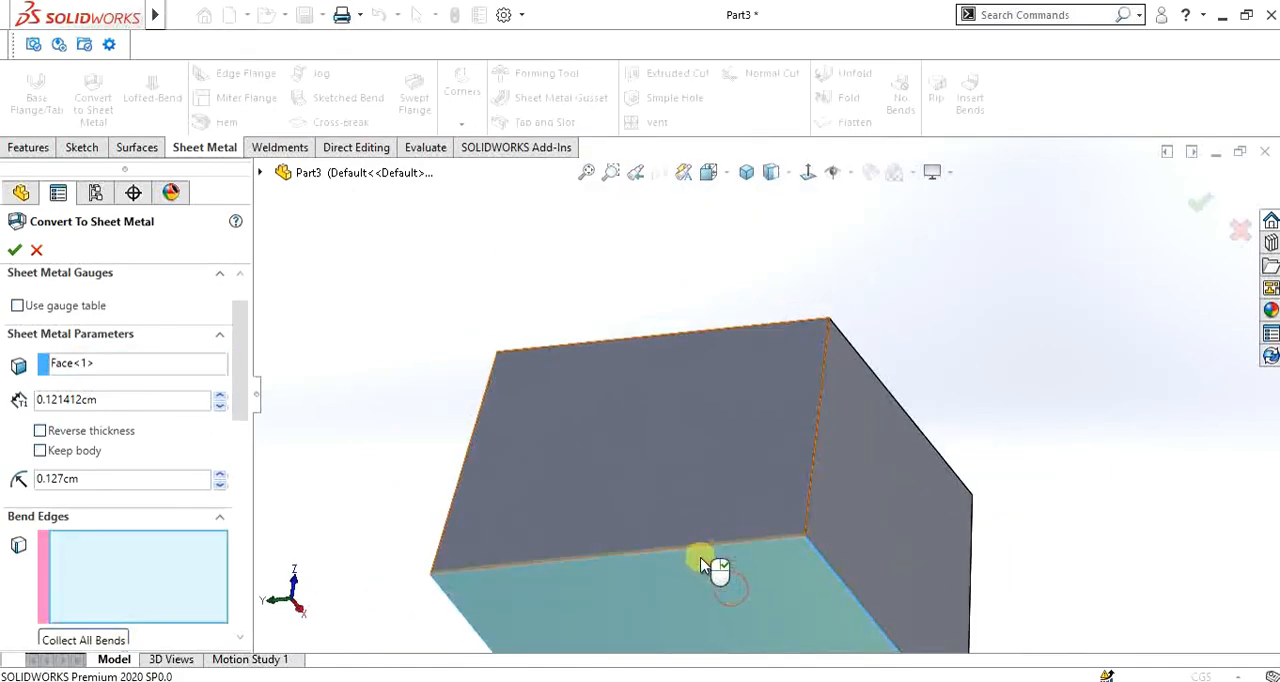
- Examine the sheet thickness preview along the fixed base face
scroll(701, 548, "down", 3)
middle_click_drag(697, 480, 623, 591)
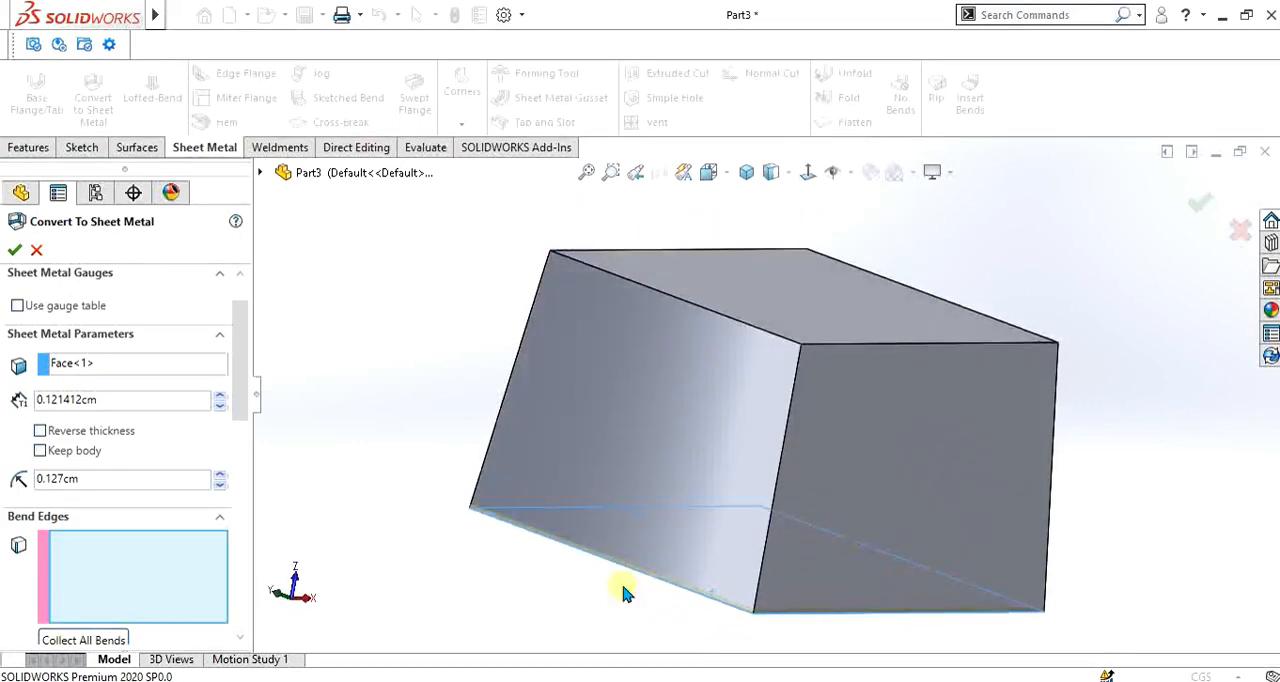
scroll(607, 549, "down", 5)
scroll(607, 549, "down", 2)
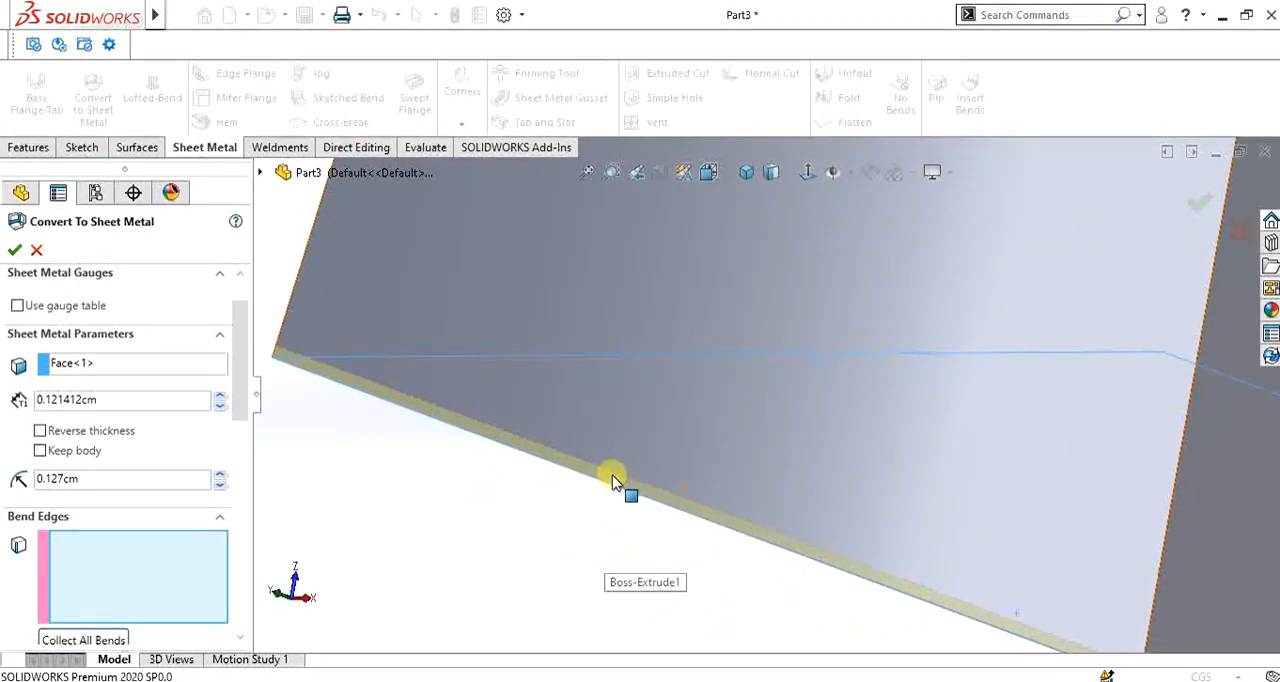
scroll(623, 482, "up", 10)
scroll(818, 284, "down", 4)
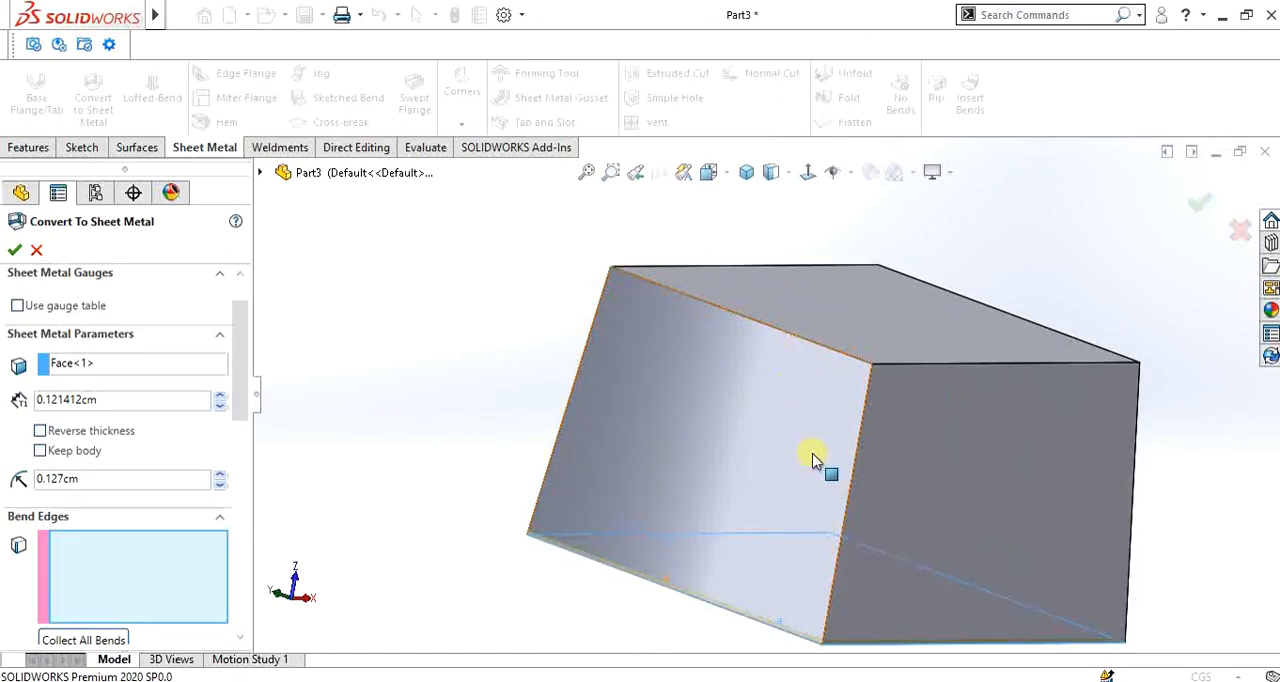
scroll(818, 465, "up", 3)
scroll(899, 530, "down", 2)
scroll(902, 541, "down", 1)
scroll(771, 362, "up", 1)
scroll(765, 366, "down", 1)
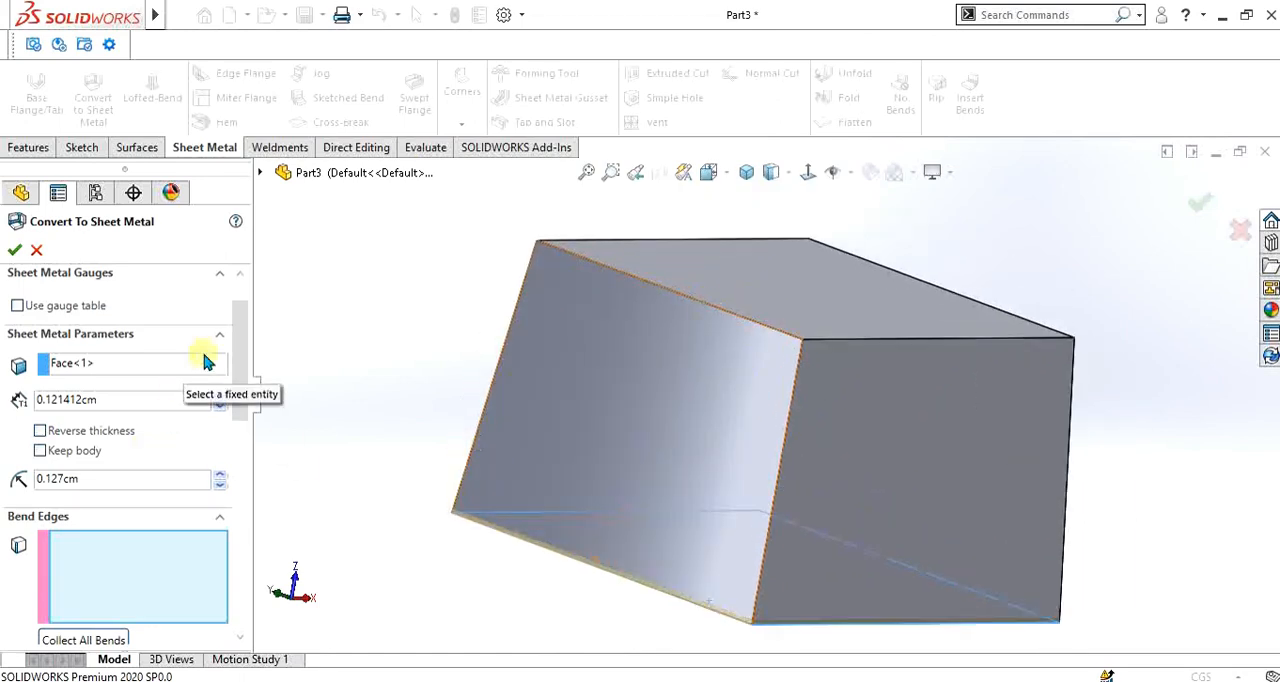
- Try to collect all pre-made bends of the block automatically
mouse_move(239, 343)
left_mouse_down()
mouse_move(237, 394)
mouse_move(237, 349)
left_mouse_up()
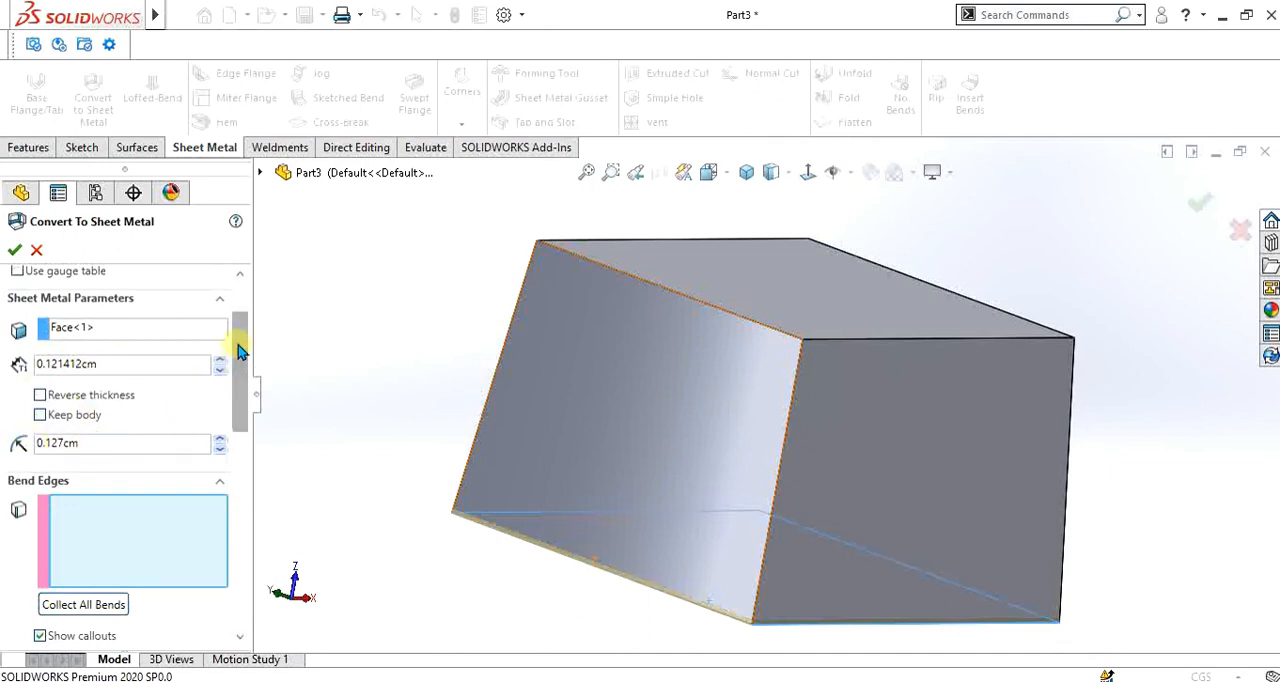
left_click_drag(238, 345, 240, 400)
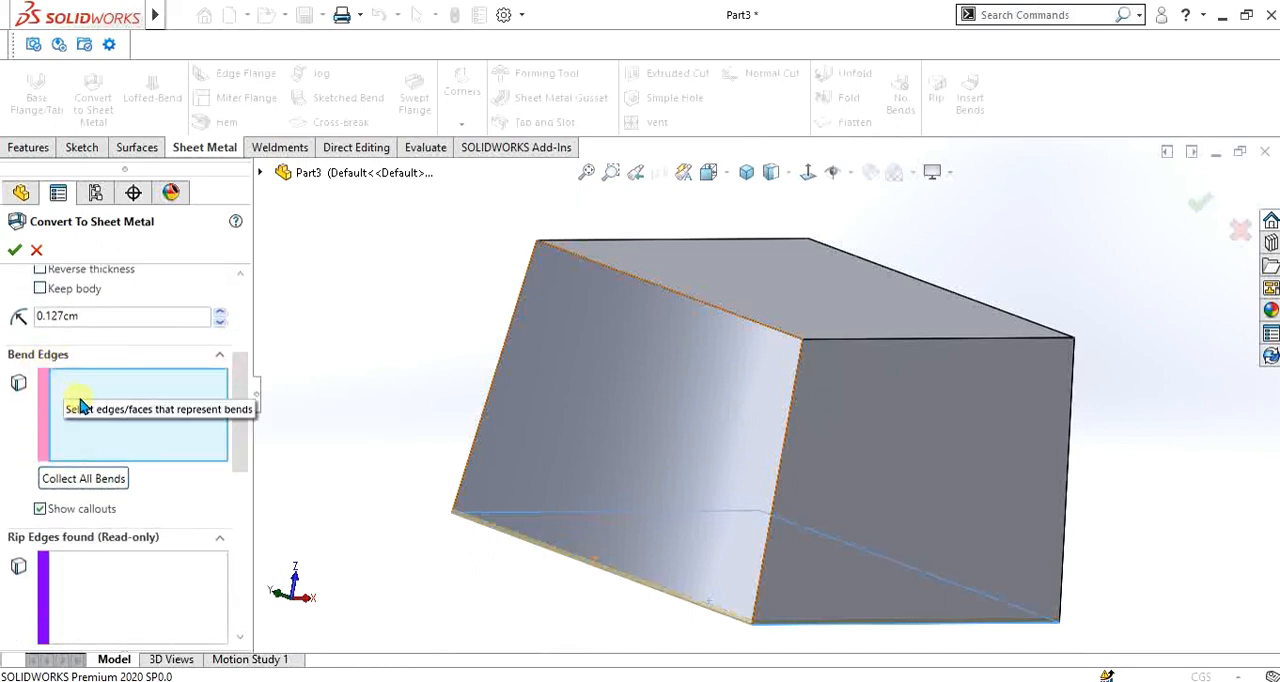
left_click(110, 479)
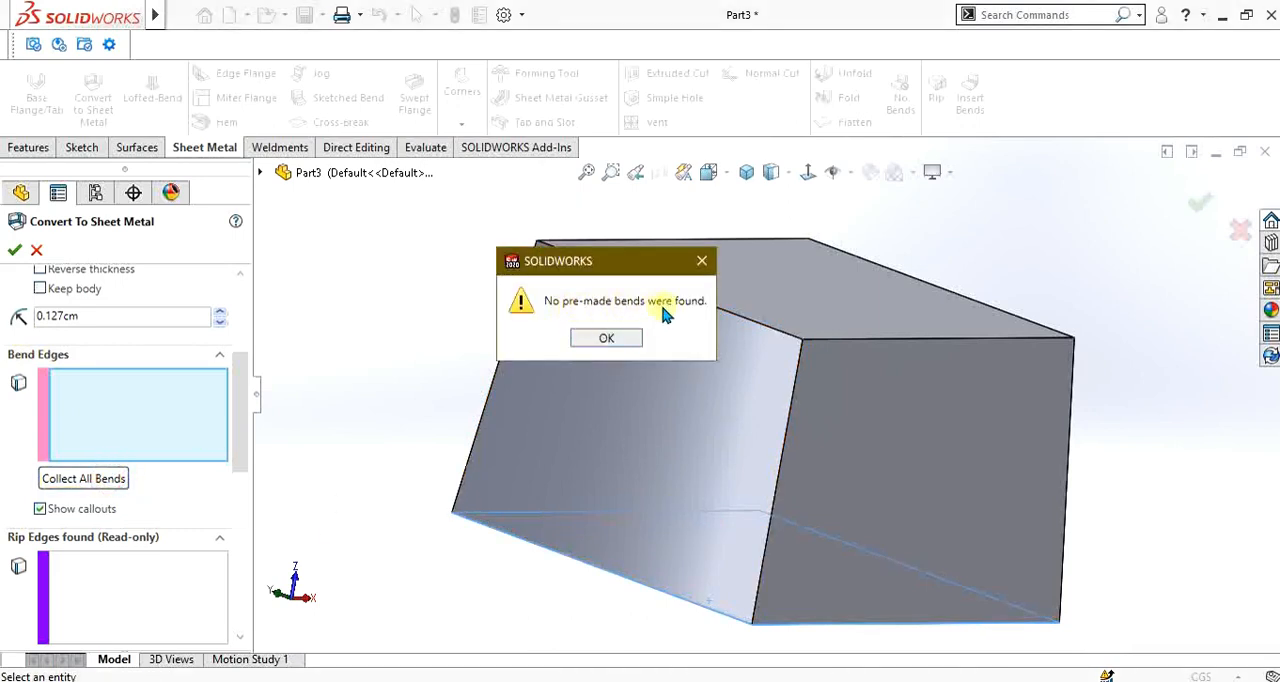
left_click(597, 341)
- Select the four edges around the block's base face as bend edges
scroll(708, 450, "up", 2)
scroll(746, 485, "down", 3)
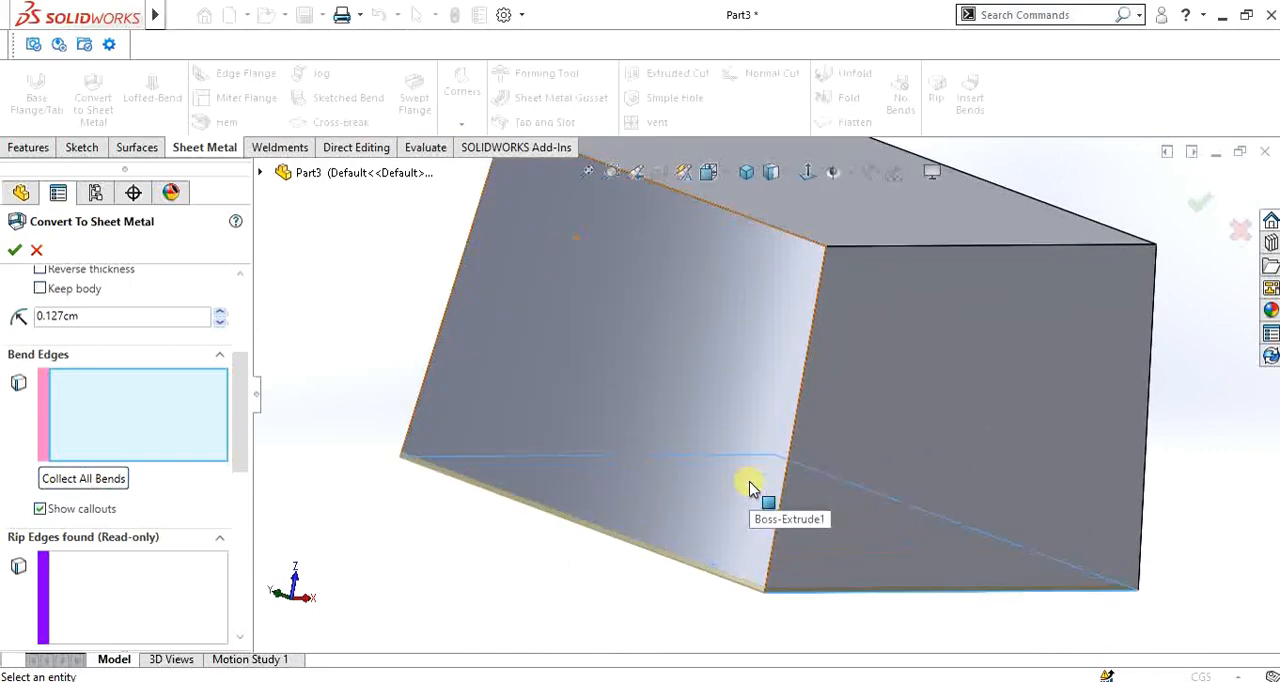
scroll(753, 498, "up", 2)
scroll(752, 442, "down", 2)
scroll(743, 463, "down", 2)
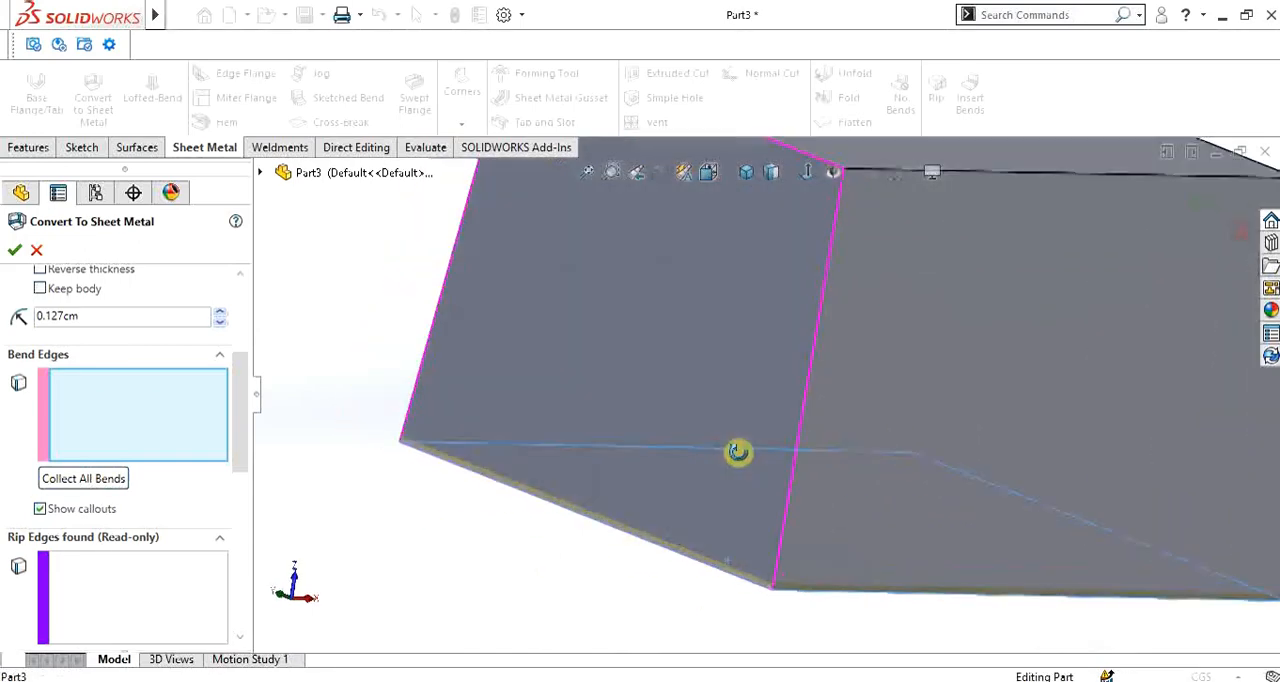
scroll(728, 470, "up", 4)
scroll(740, 448, "down", 3)
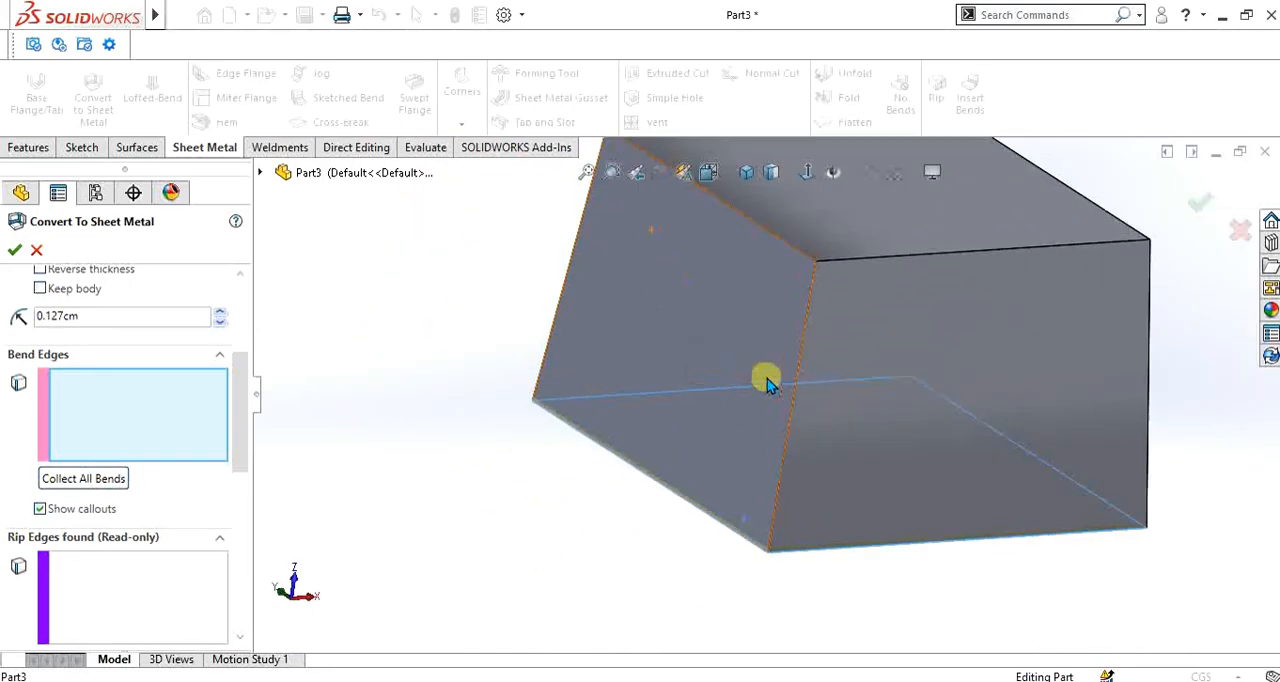
scroll(763, 377, "down", 1)
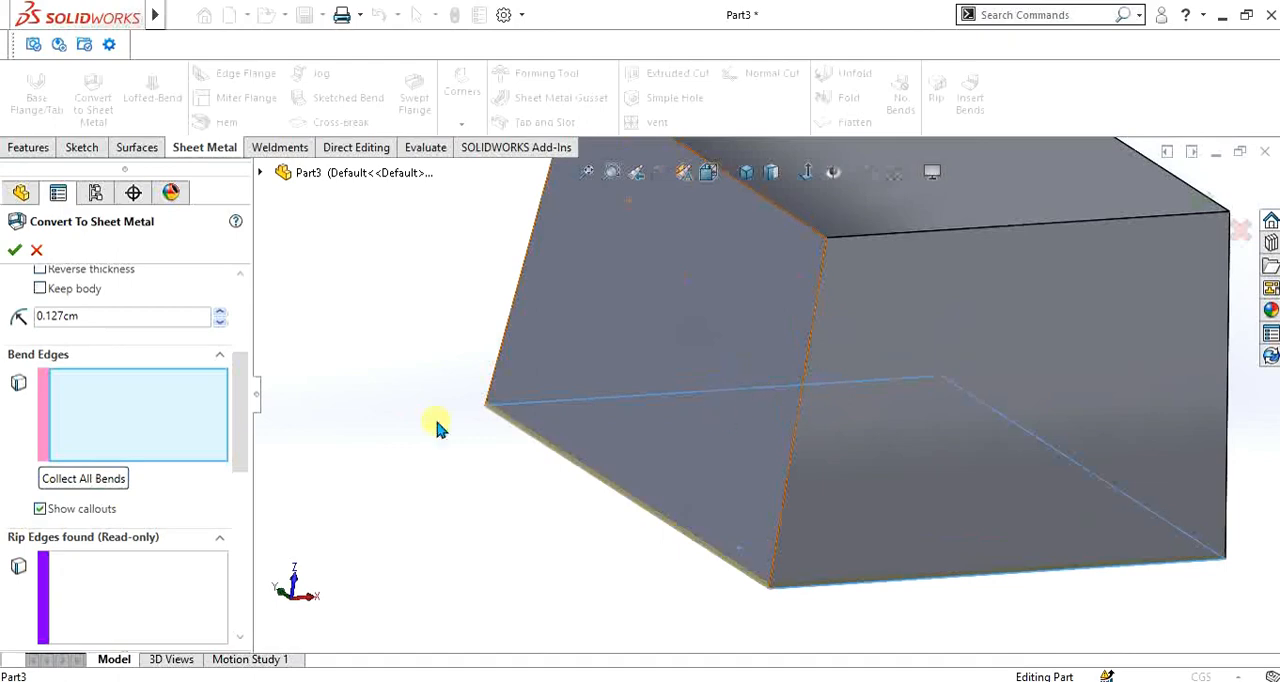
left_click(622, 496)
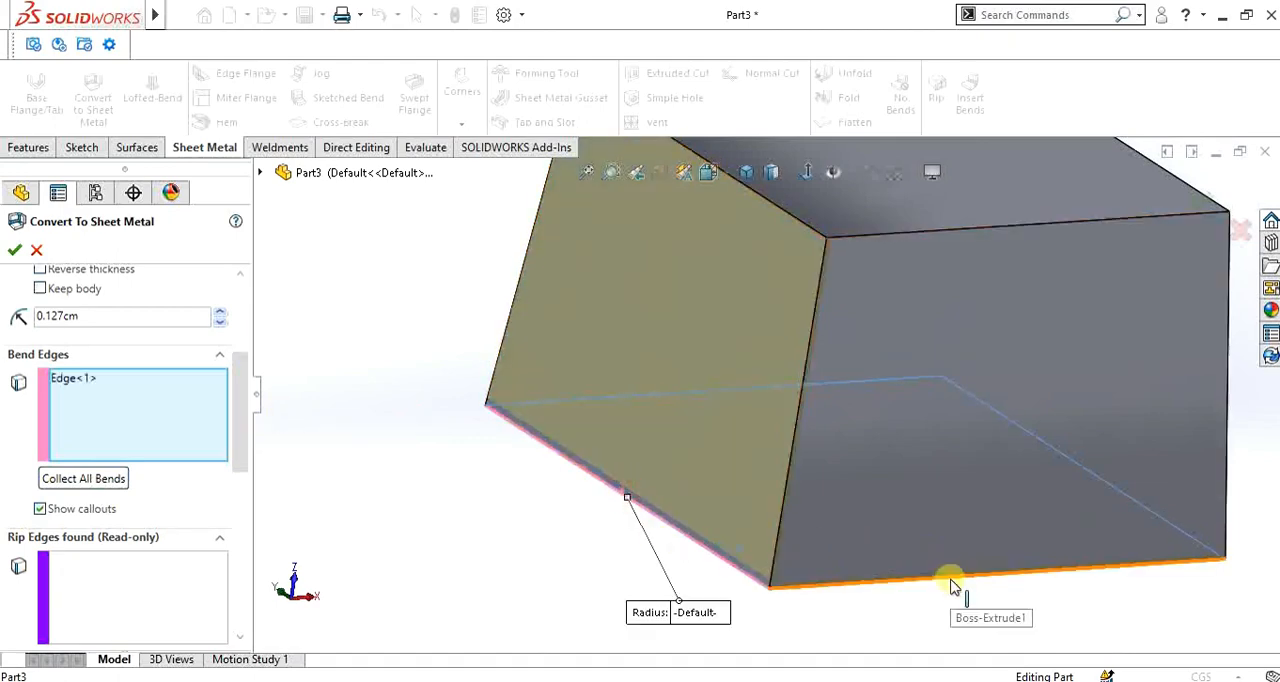
left_click(946, 574)
middle_click_drag(994, 466, 1074, 468)
left_click(1008, 436)
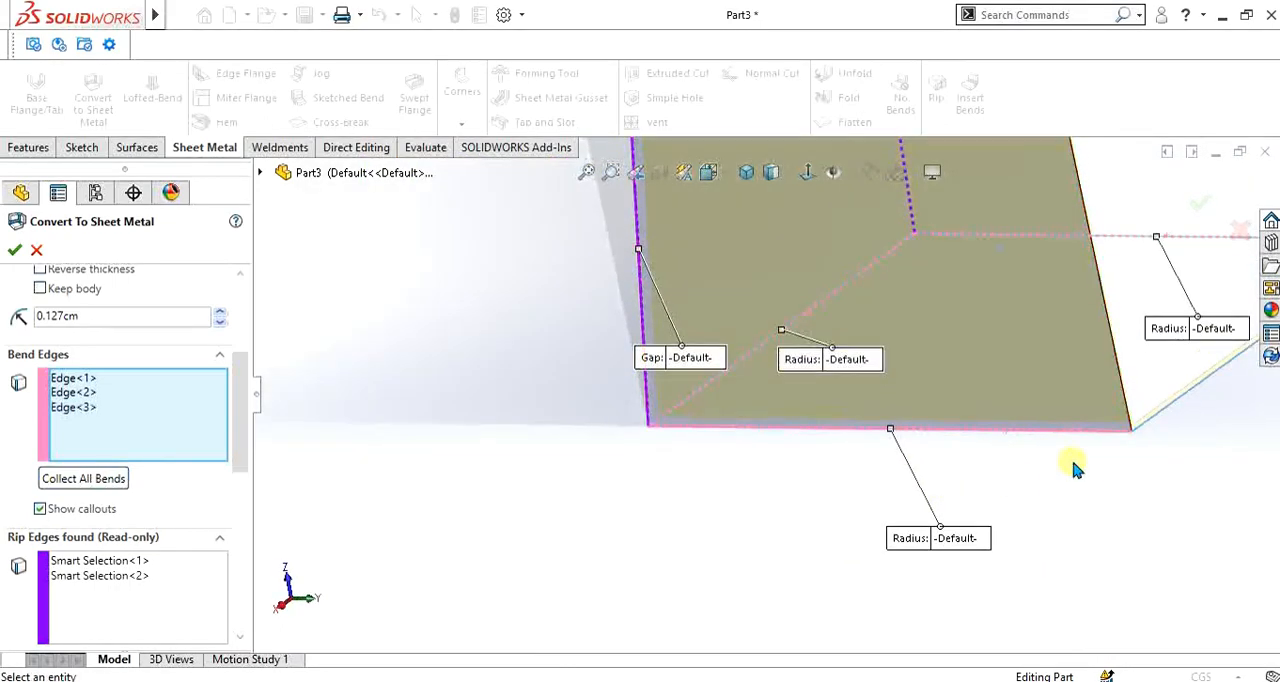
left_click(1181, 405)
middle_click_drag(1181, 405, 840, 316)
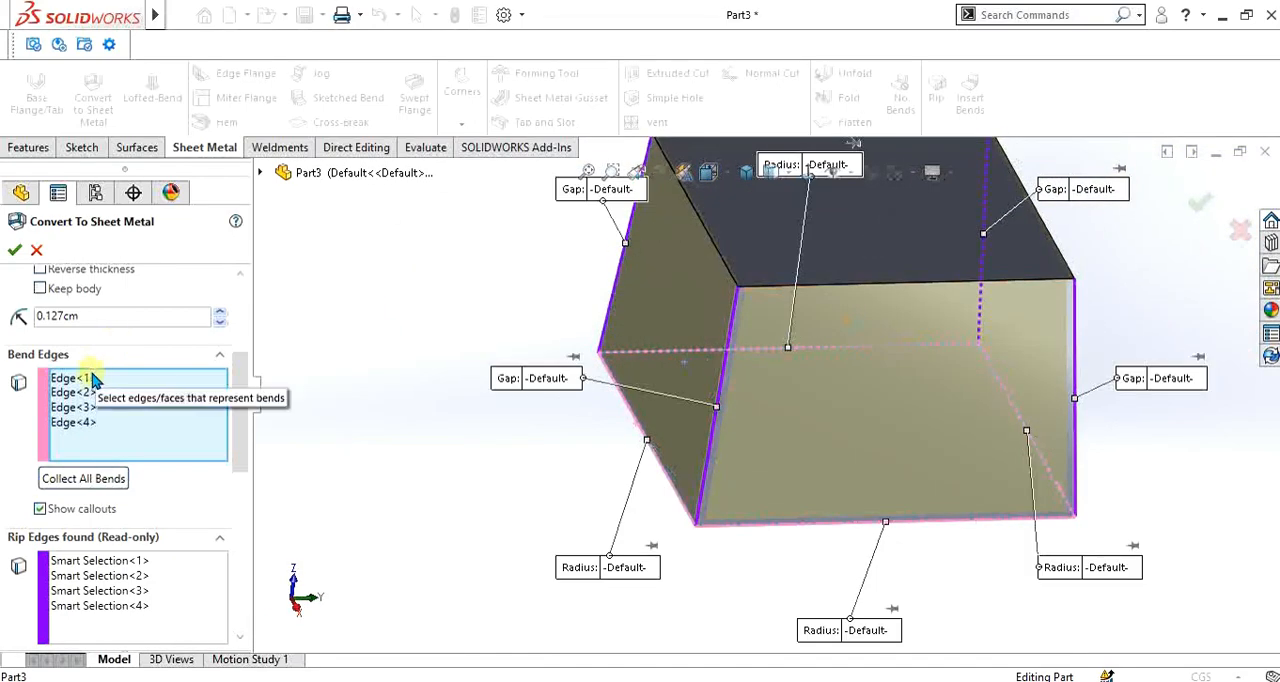
- Turn the bend radius callouts off and back on in the sheet metal conversion
scroll(703, 408, "down", 3)
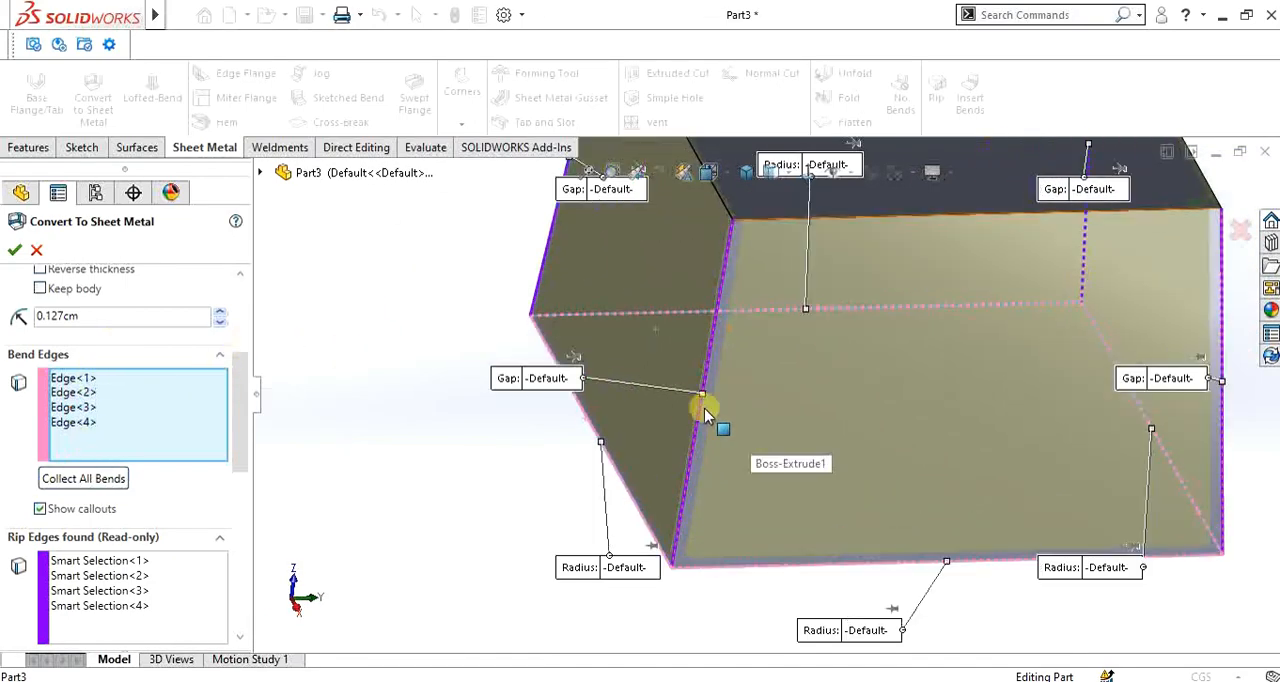
left_click_drag(237, 366, 240, 410)
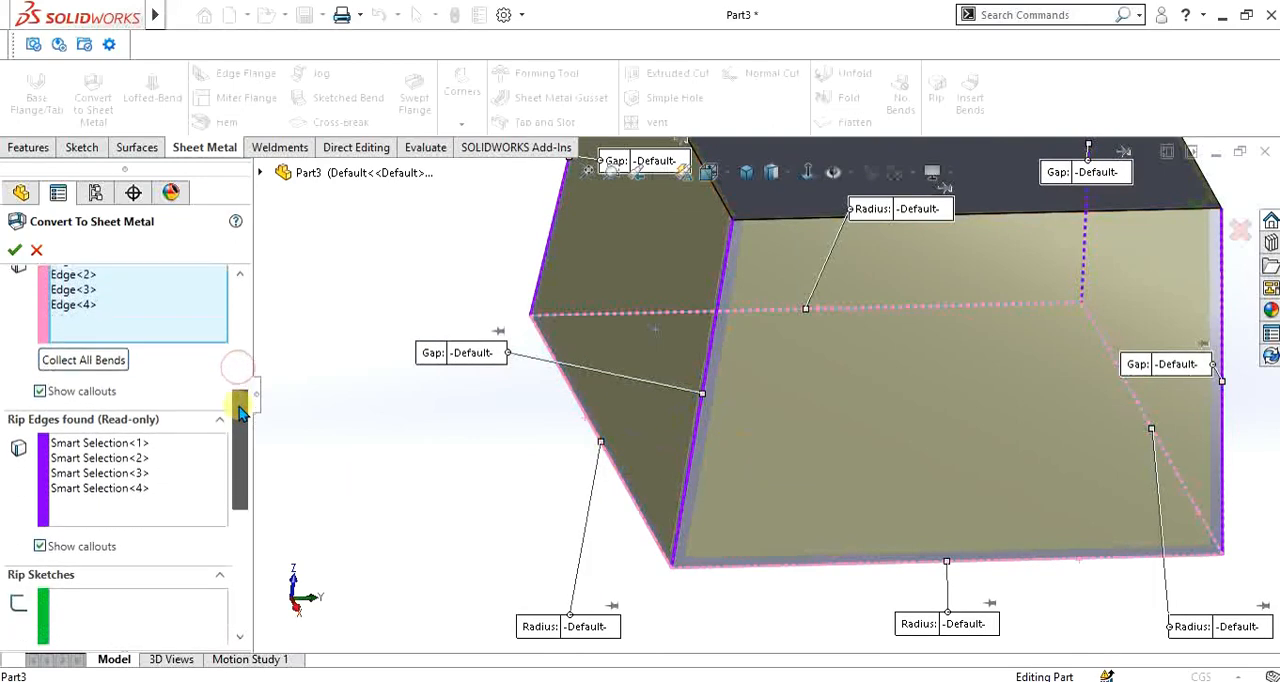
left_click(40, 392)
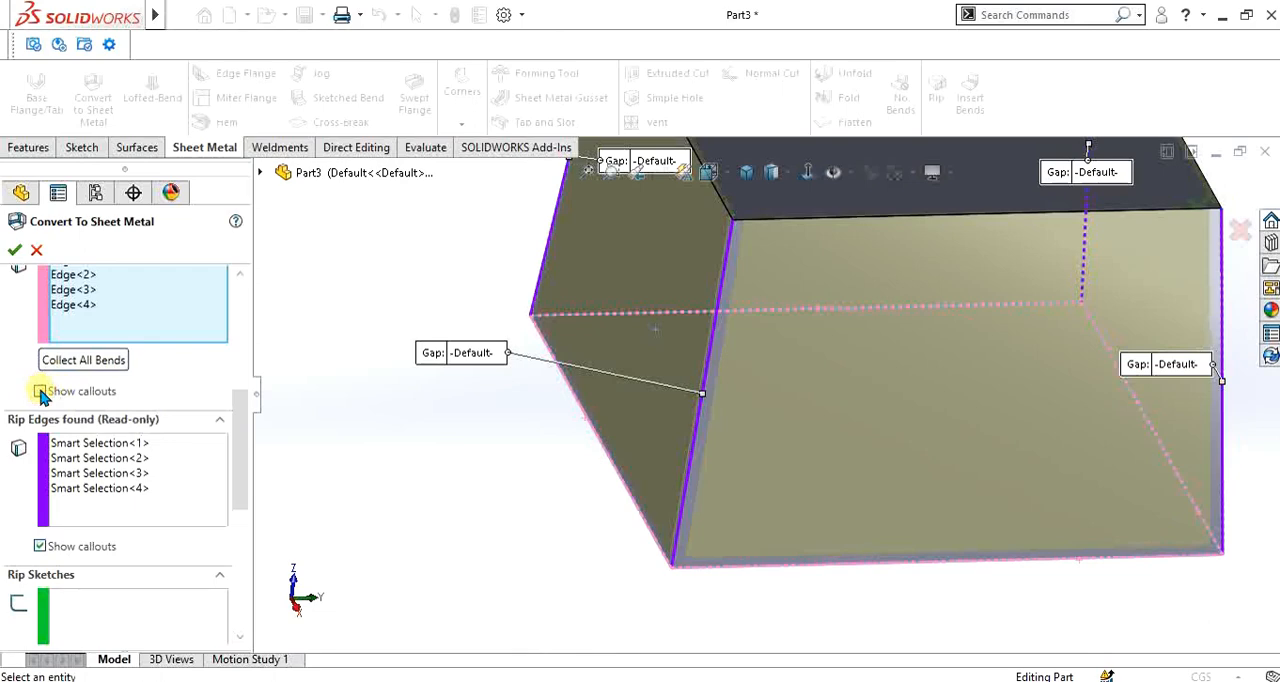
scroll(800, 343, "up", 5)
scroll(822, 284, "down", 3)
scroll(824, 448, "up", 3)
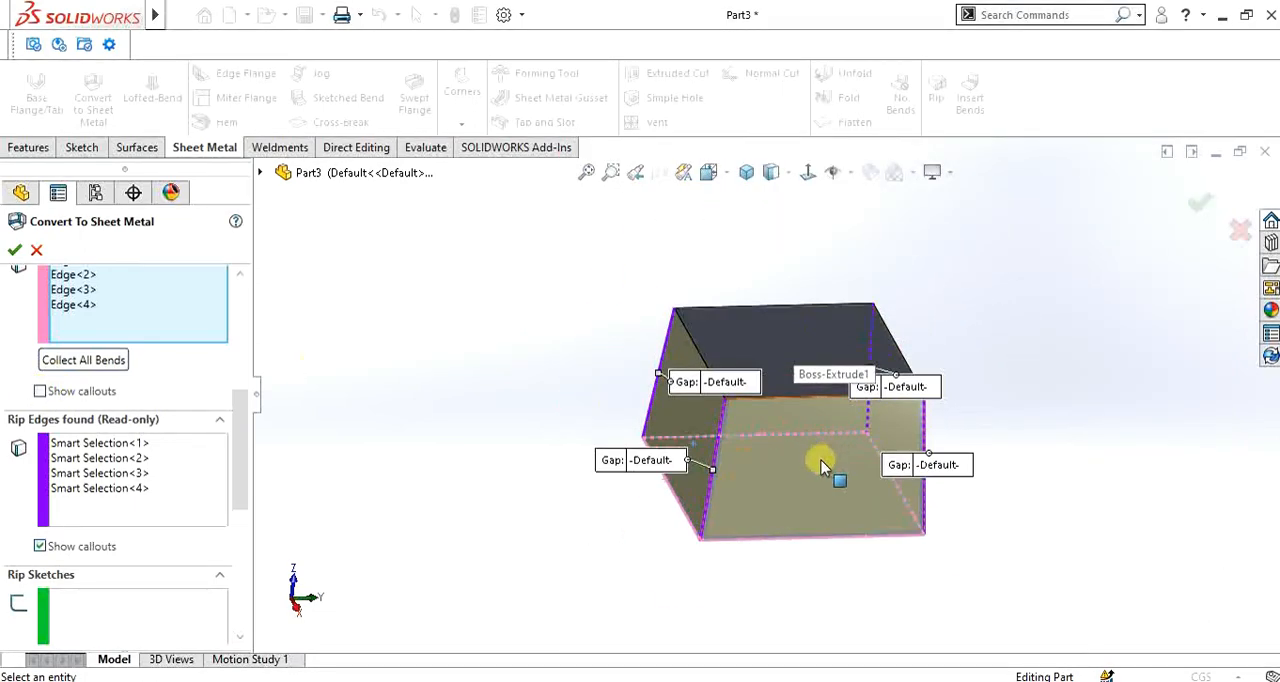
scroll(821, 460, "down", 2)
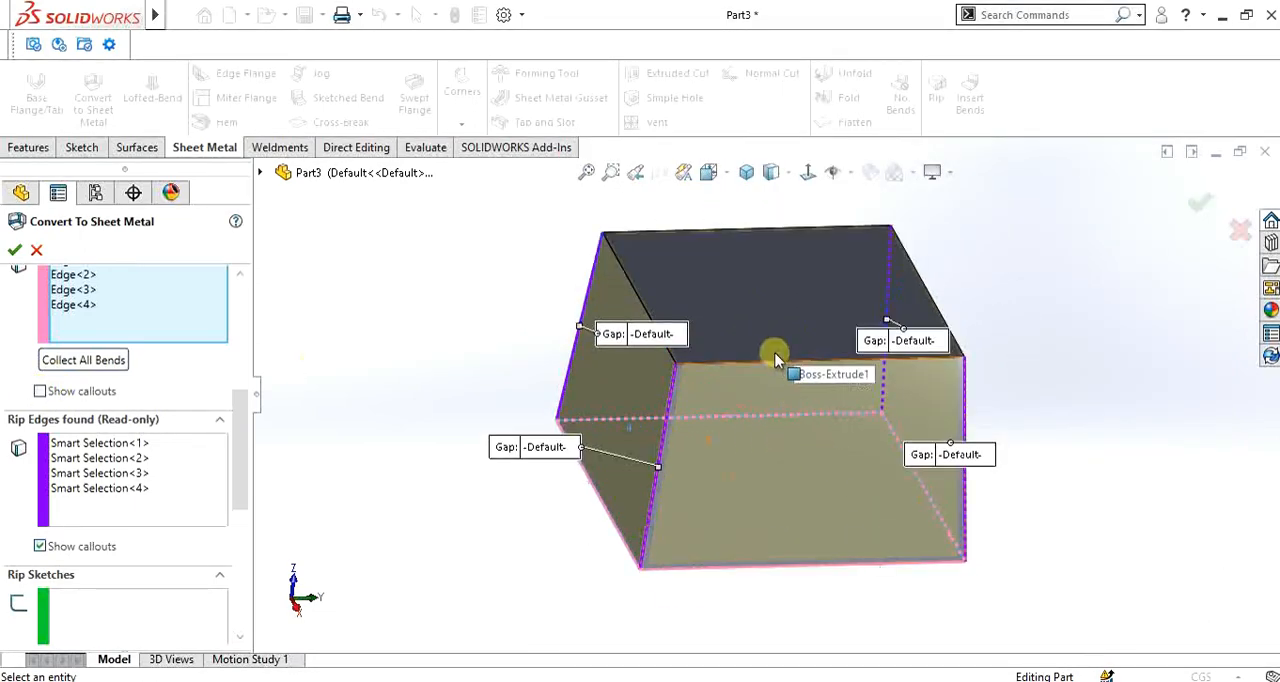
left_click(40, 392)
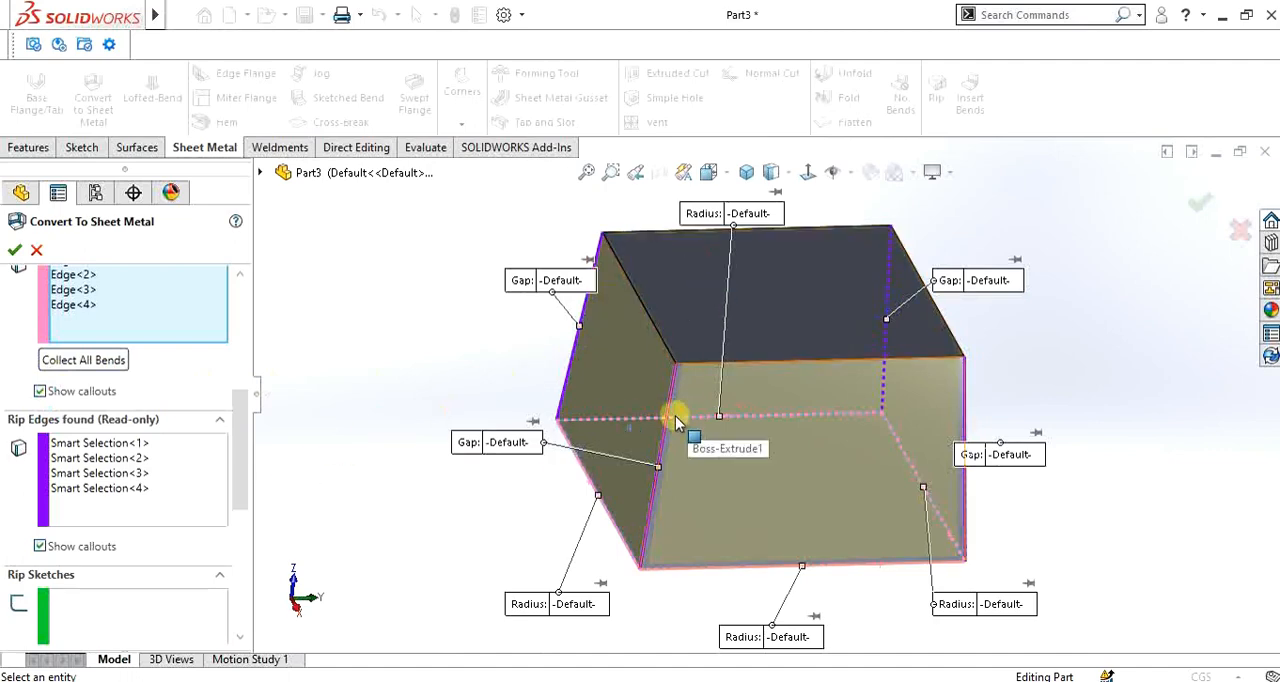
- Examine the rip edges found at the block's corners and their gap preview up close
scroll(465, 450, "down", 2)
scroll(245, 420, "down", 3)
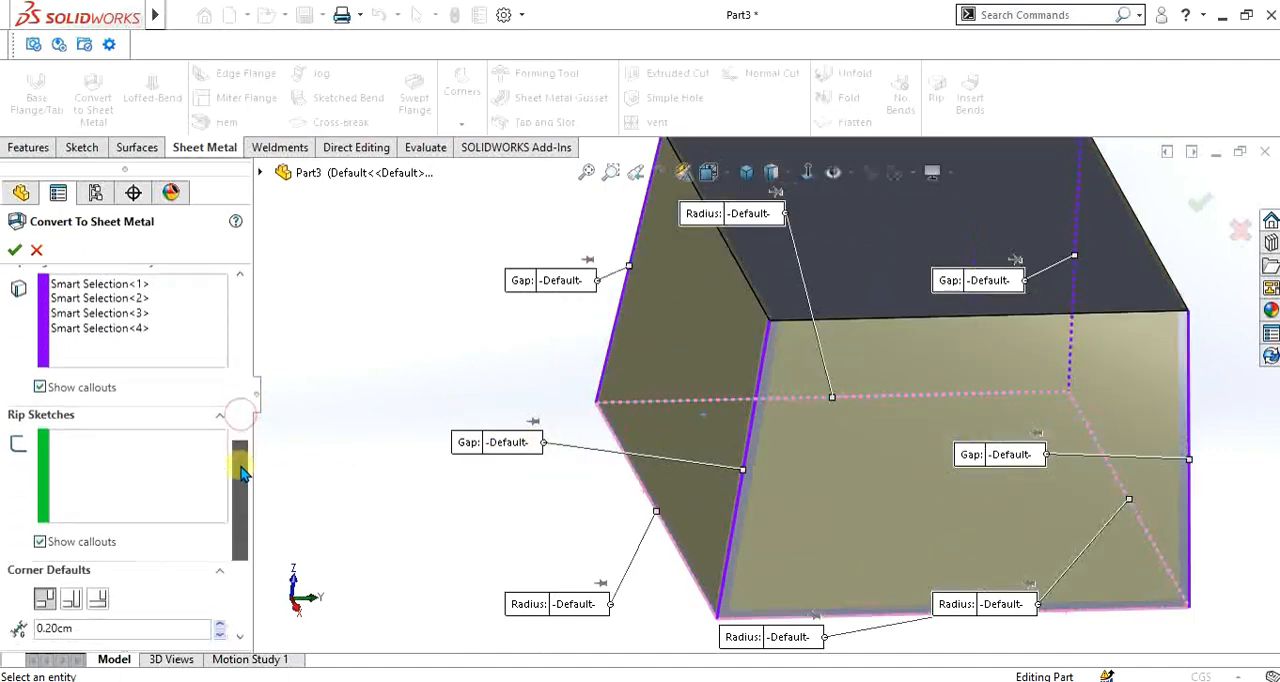
scroll(737, 448, "down", 3)
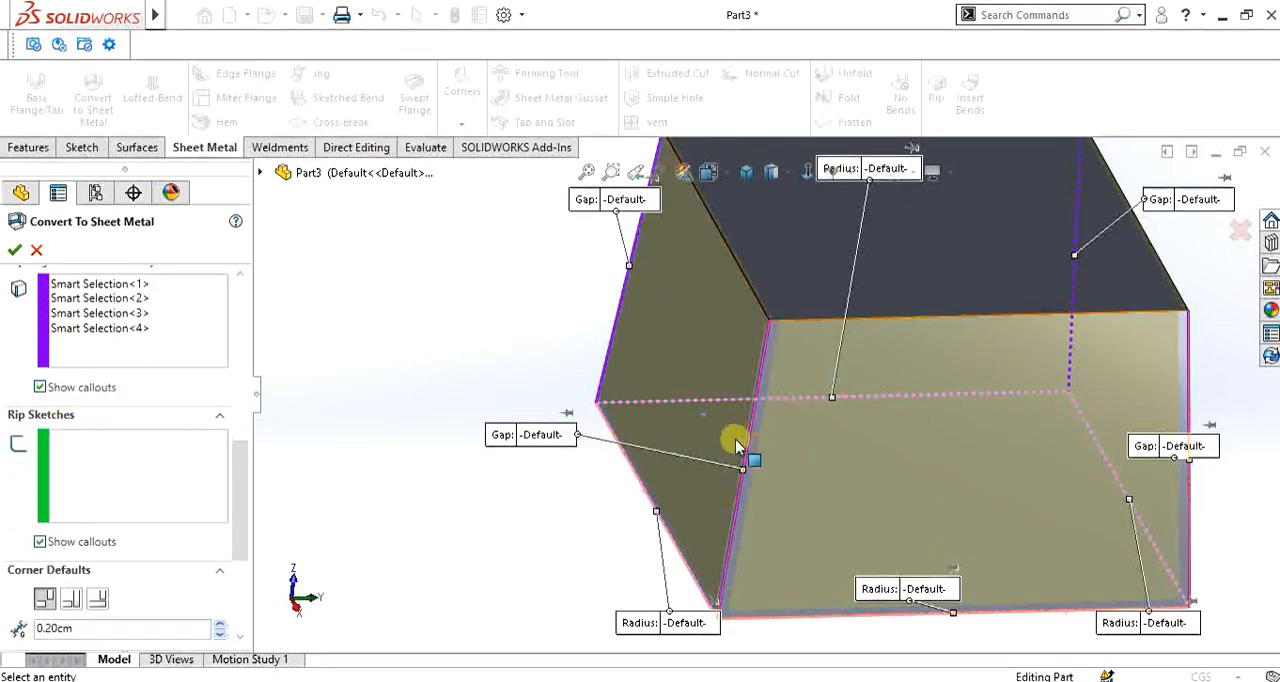
scroll(770, 436, "up", 1)
scroll(768, 432, "down", 4)
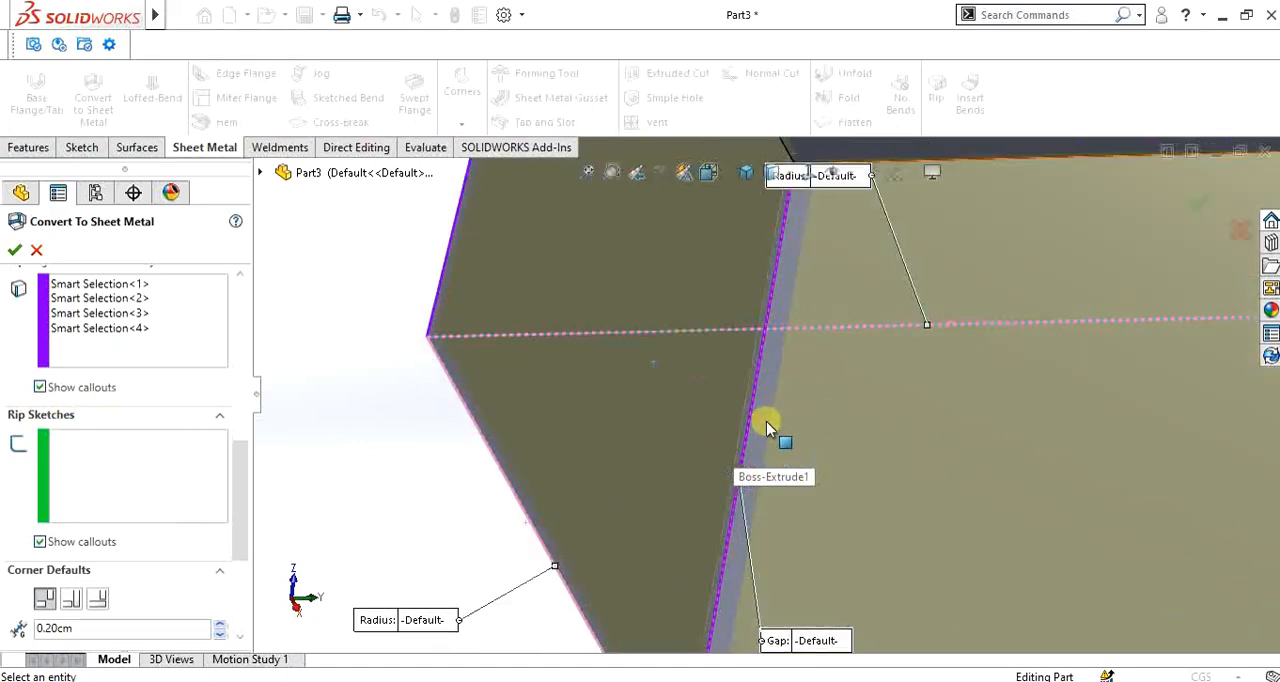
middle_click_drag(768, 424, 778, 500)
scroll(767, 390, "up", 3)
scroll(780, 290, "up", 2)
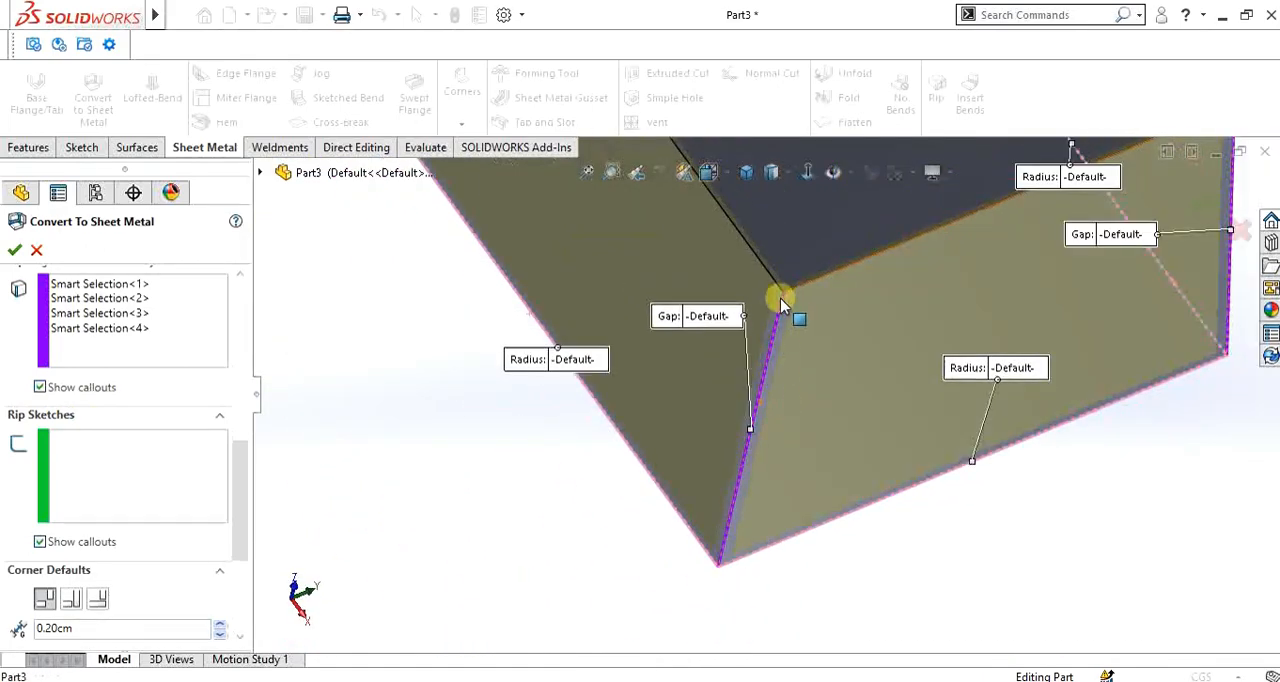
scroll(780, 291, "down", 4)
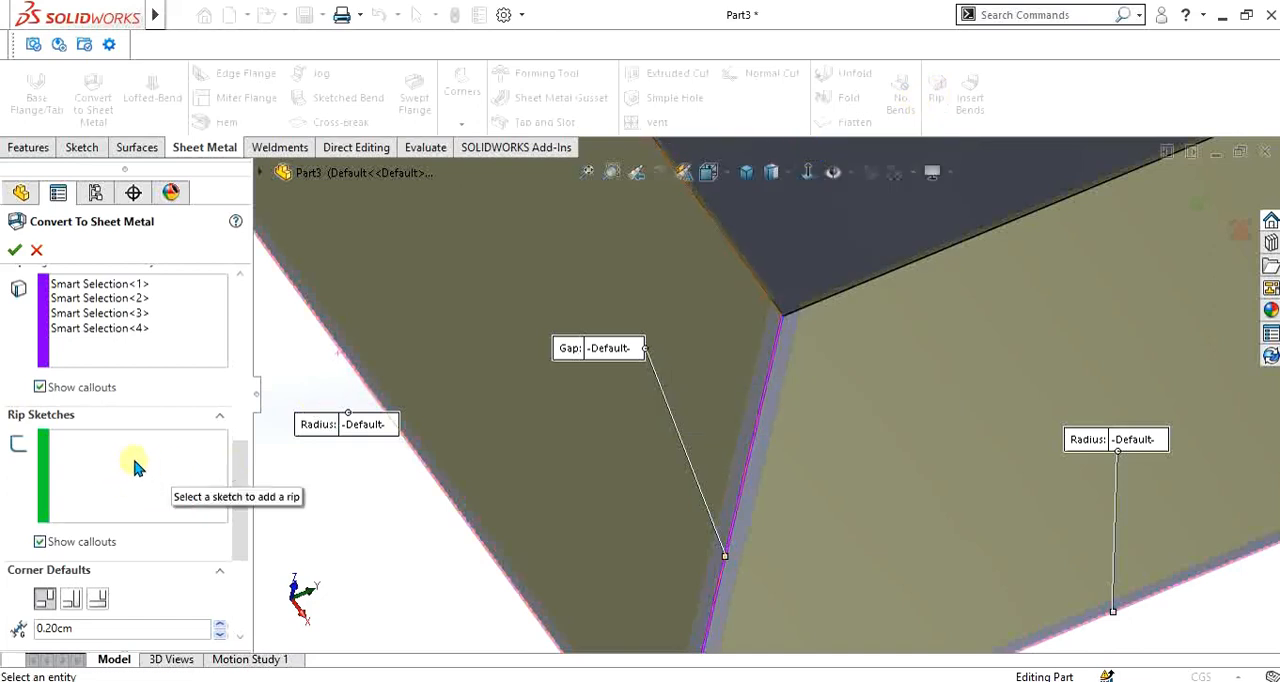
scroll(782, 318, "down", 3)
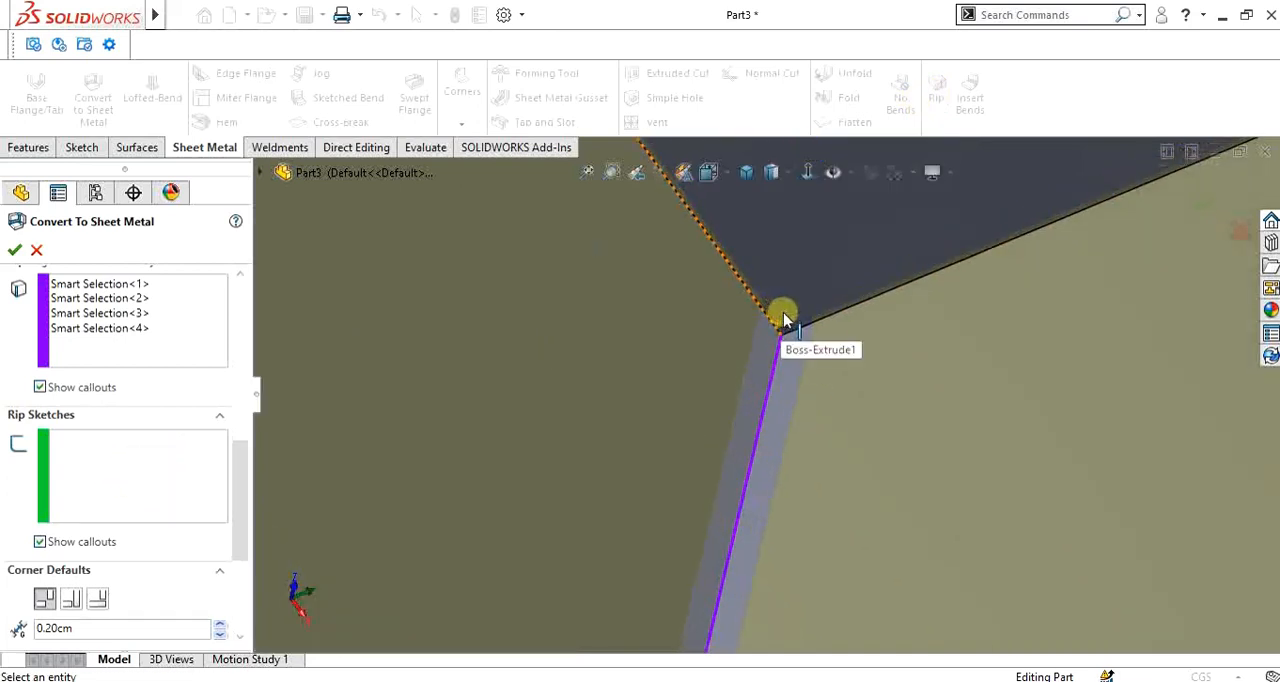
scroll(753, 390, "up", 4)
scroll(177, 371, "up", 1)
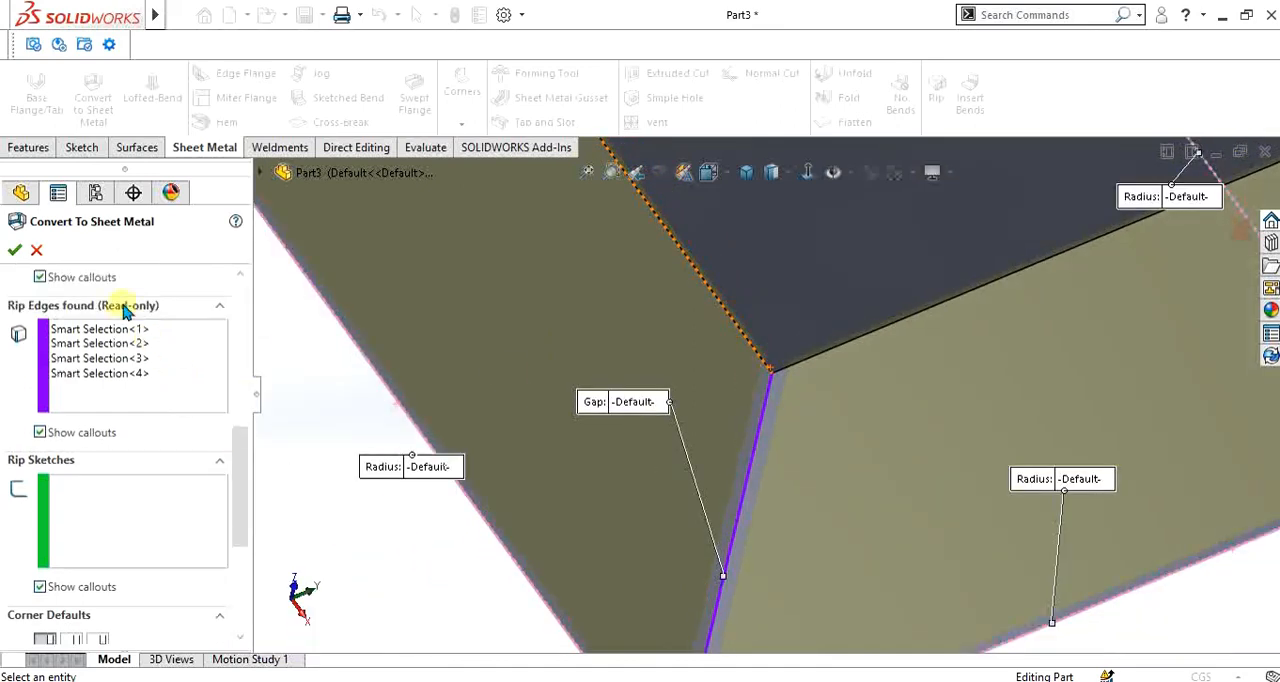
- Review the corner defaults, the bend allowance methods and the auto relief settings of the conversion
left_click_drag(240, 450, 241, 512)
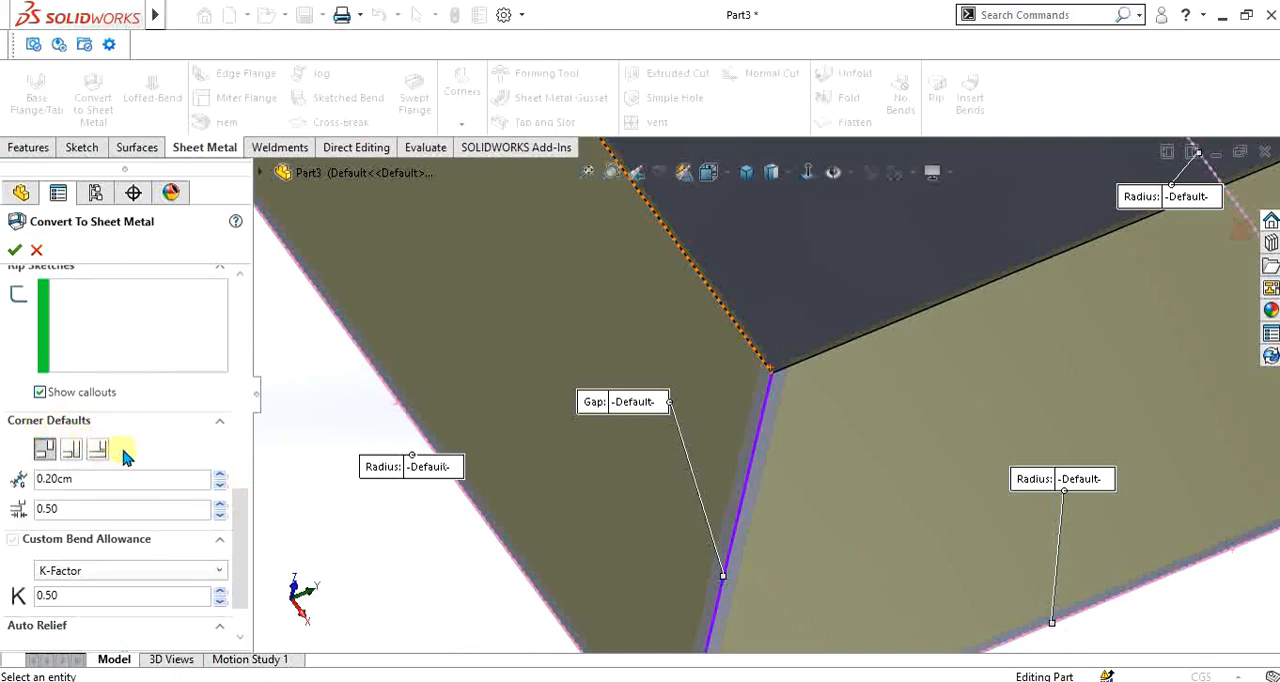
scroll(749, 417, "up", 5)
scroll(777, 403, "down", 4)
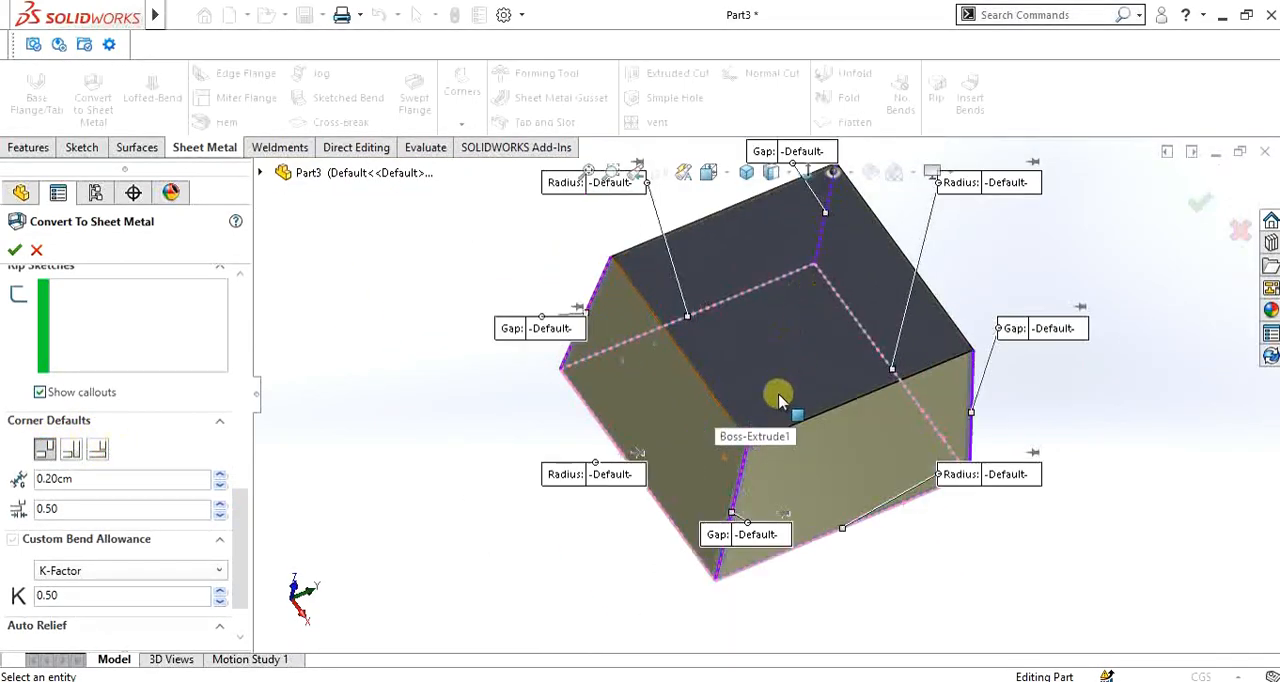
middle_click_drag(753, 503, 733, 420)
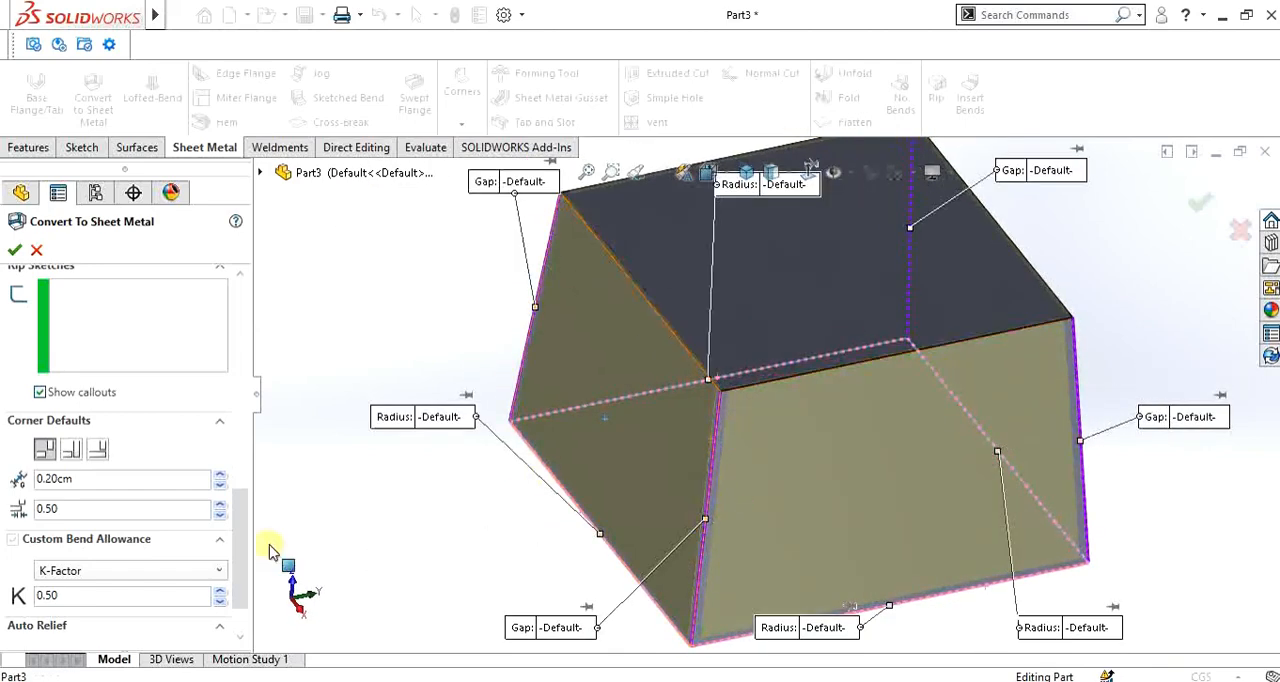
scroll(230, 515, "down", 1)
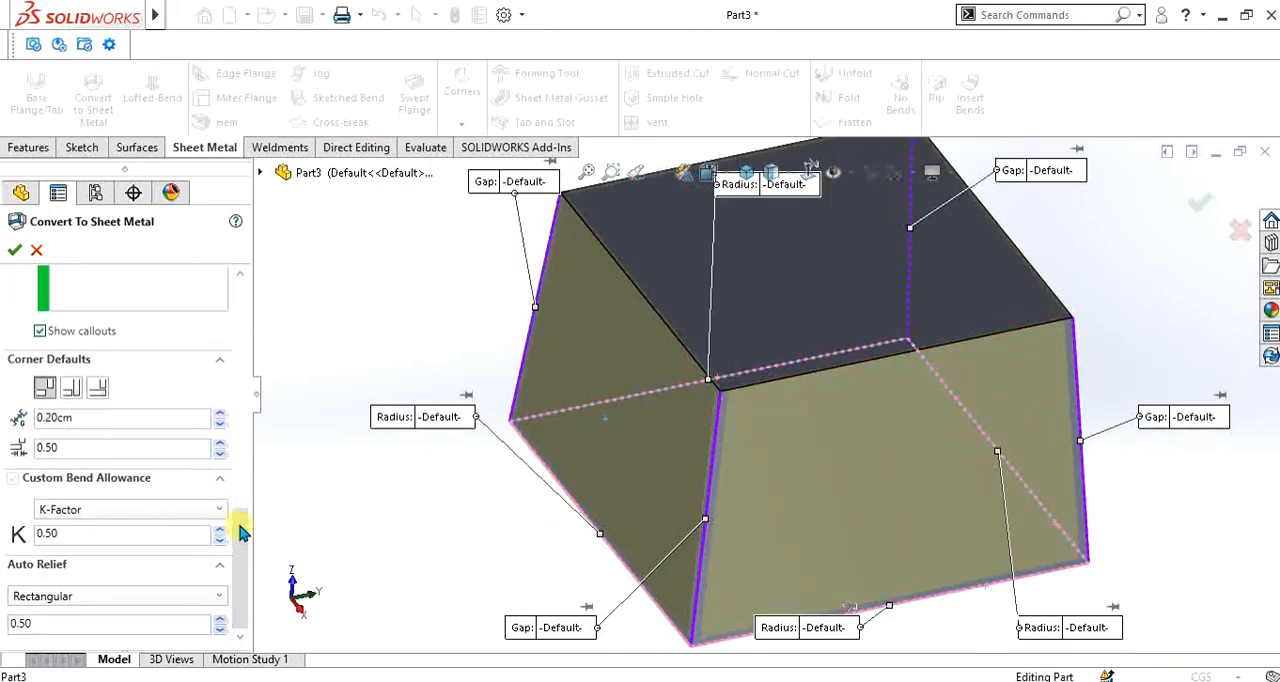
left_click(126, 512)
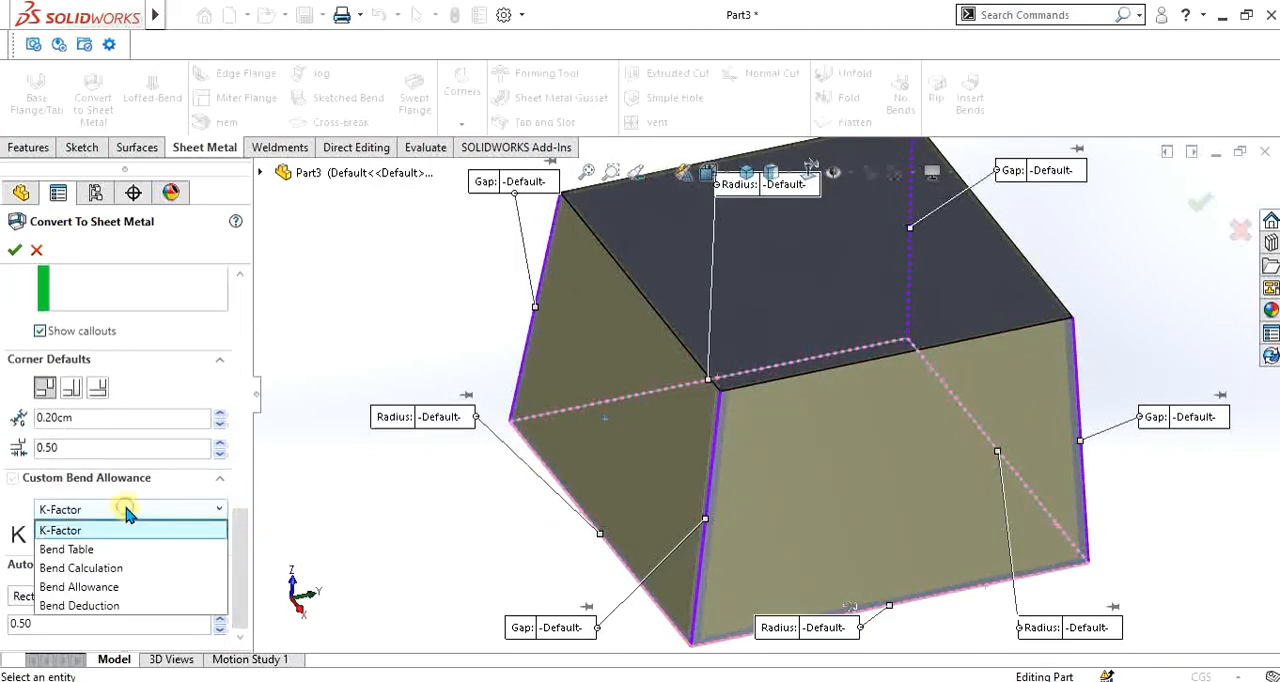
left_click(126, 511)
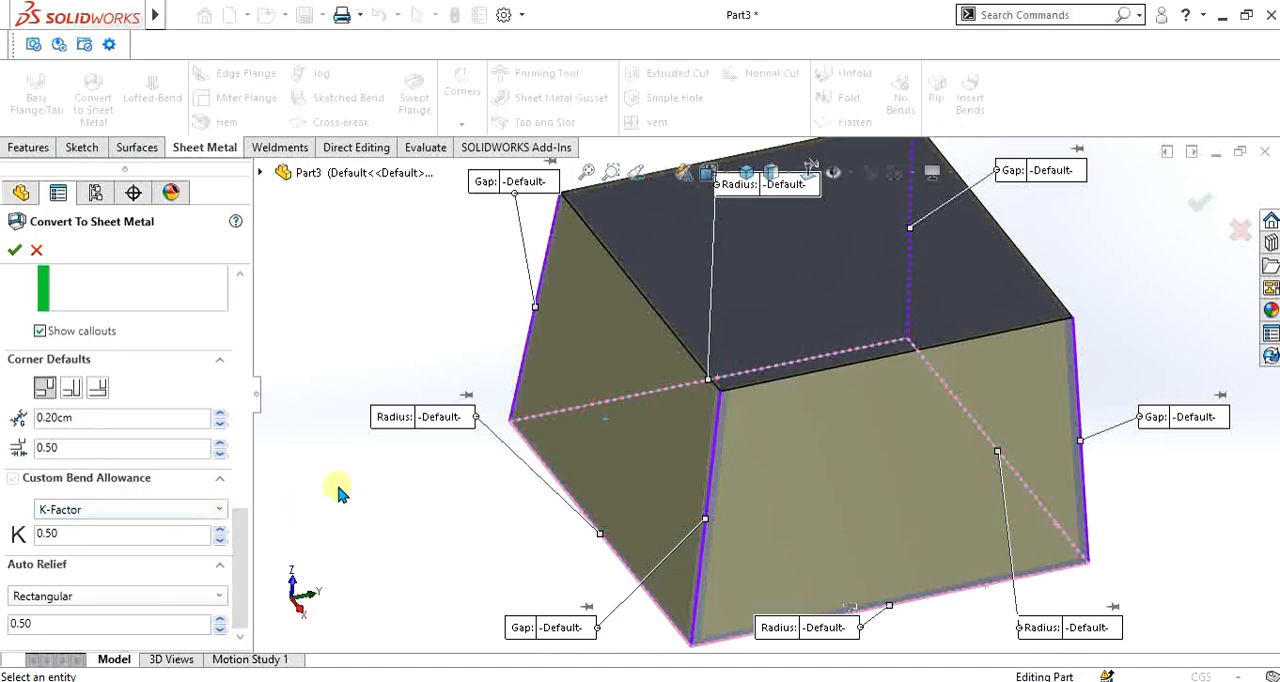
- Accept the conversion of the block to sheet metal with the K-Factor bend allowance and rectangular auto relief
scroll(862, 357, "up", 4)
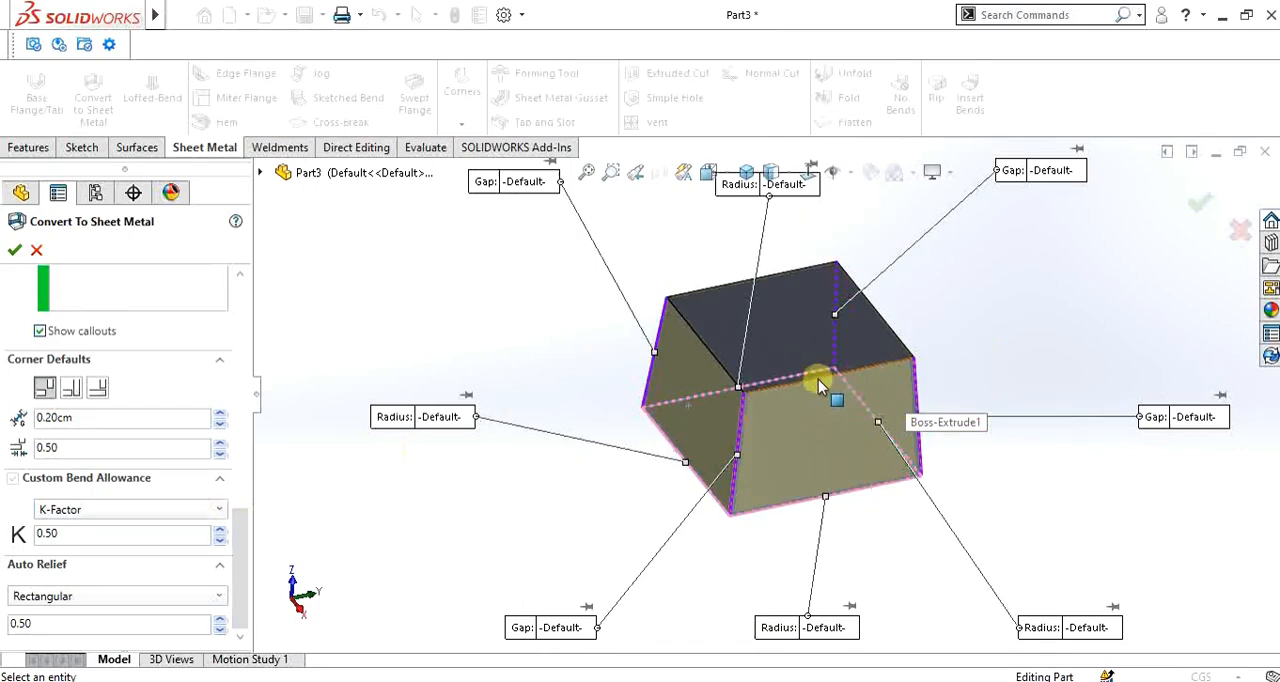
scroll(777, 340, "down", 2)
scroll(780, 350, "down", 2)
scroll(786, 409, "up", 3)
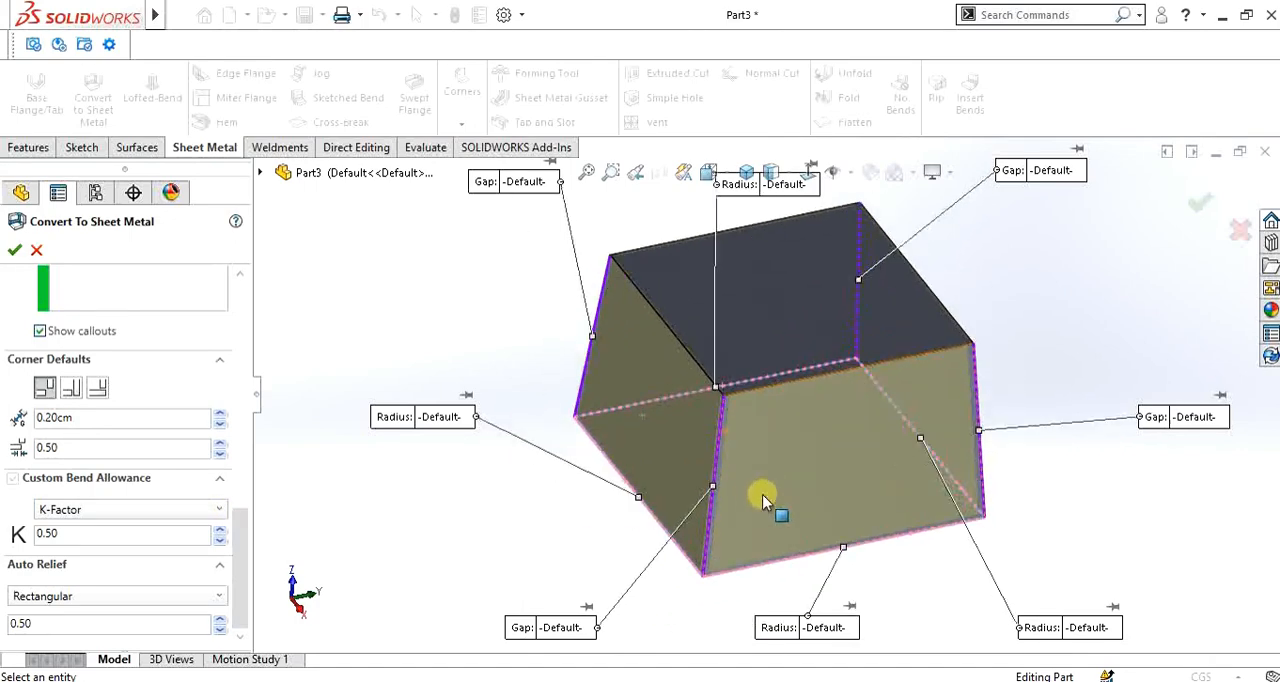
left_click(15, 251)
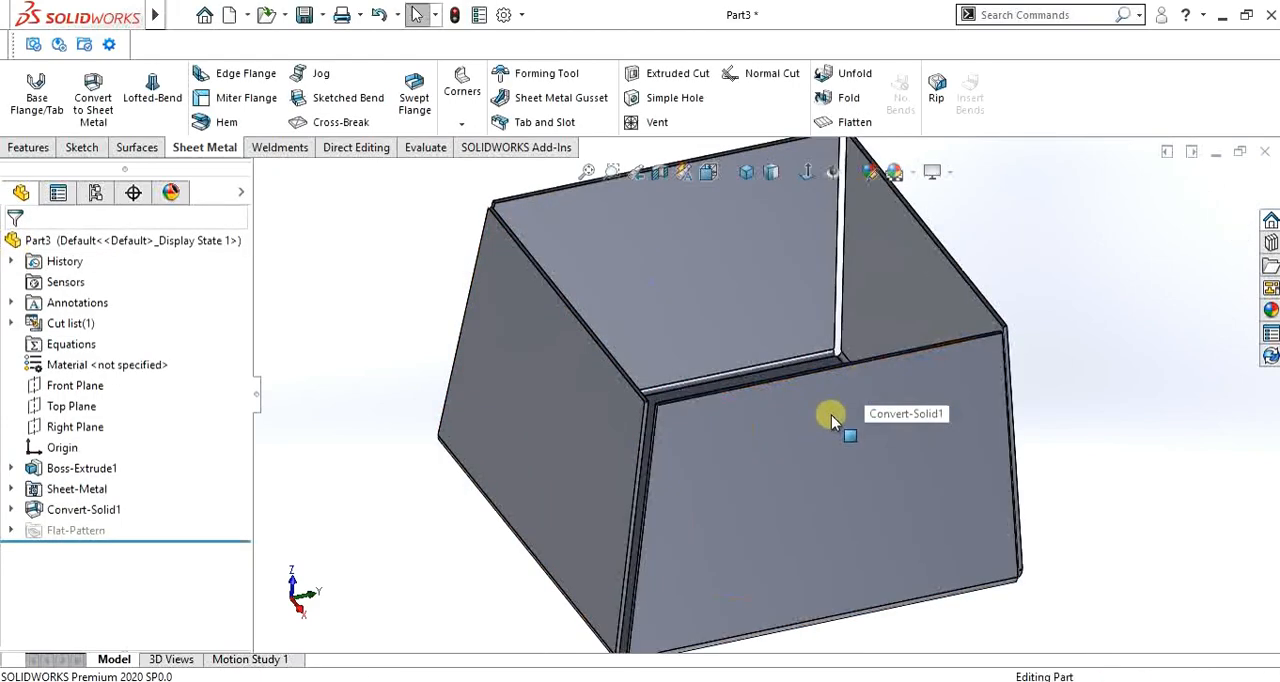
- Inspect the bends and ripped corners of the converted sheet metal box from several sides
middle_click_drag(829, 420, 743, 366)
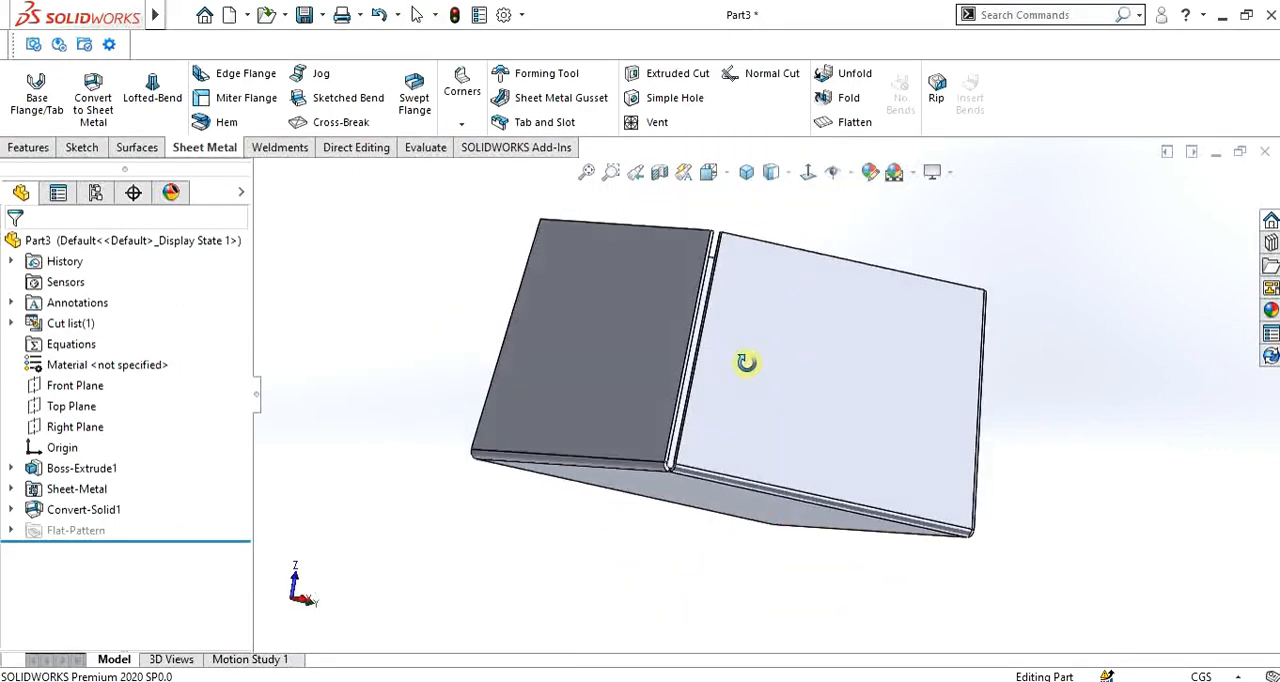
left_click(11, 490)
left_click(14, 489)
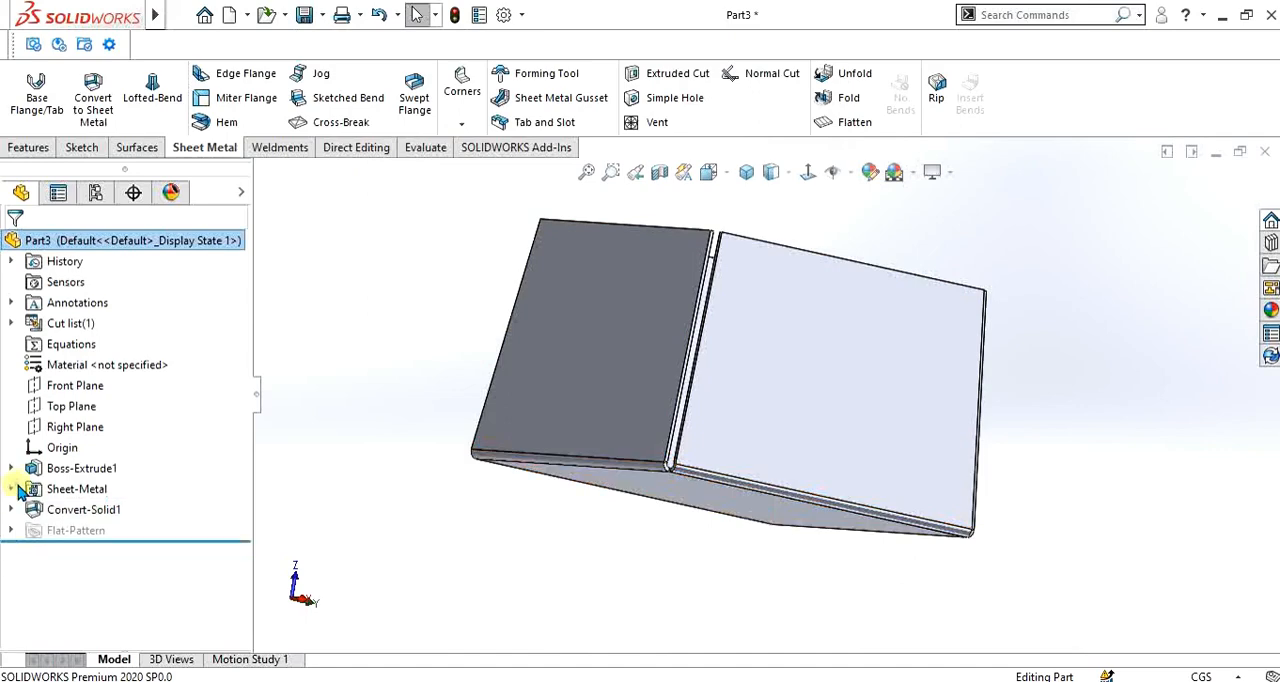
scroll(502, 455, "down", 5)
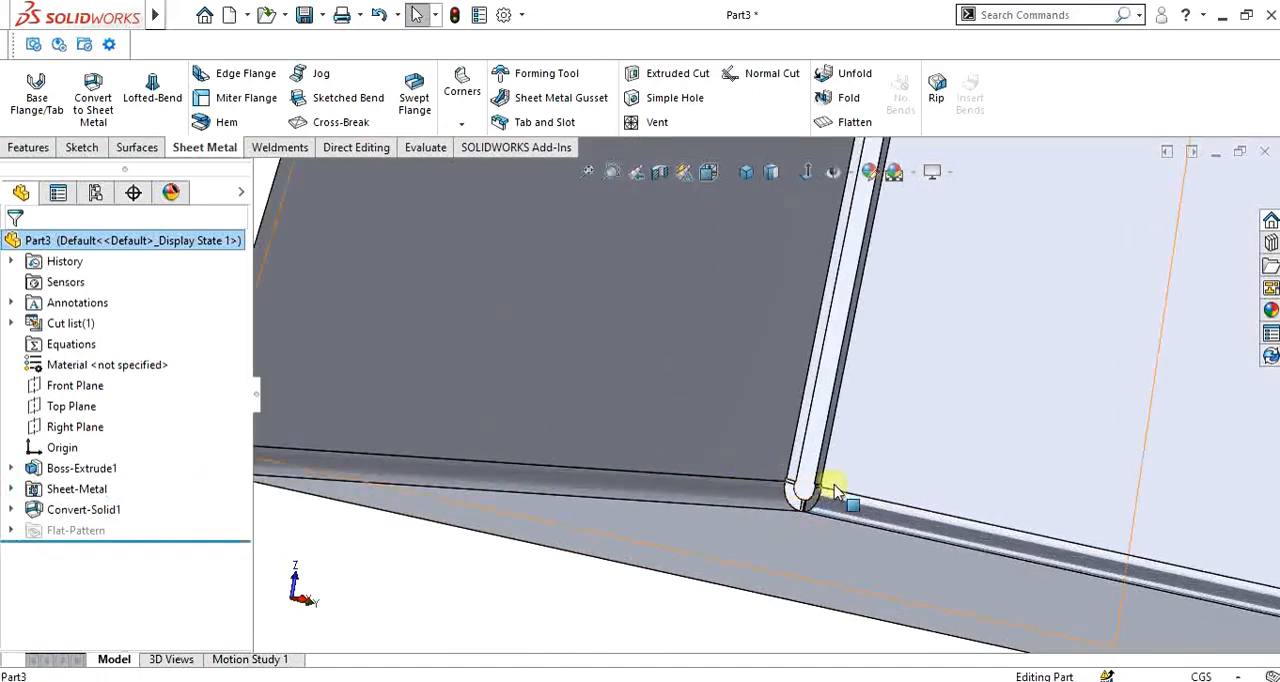
middle_click_drag(814, 491, 807, 373)
scroll(821, 520, "up", 5)
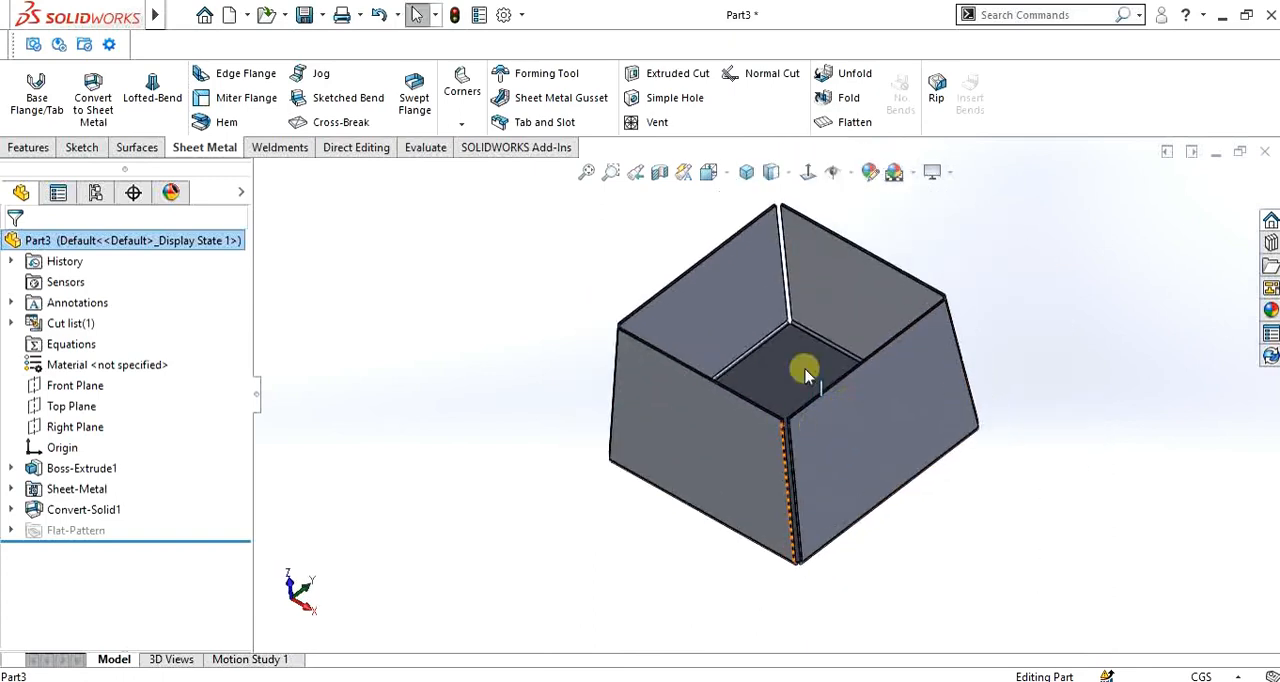
- Flatten the sheet metal box and examine its flat pattern
left_click(849, 124)
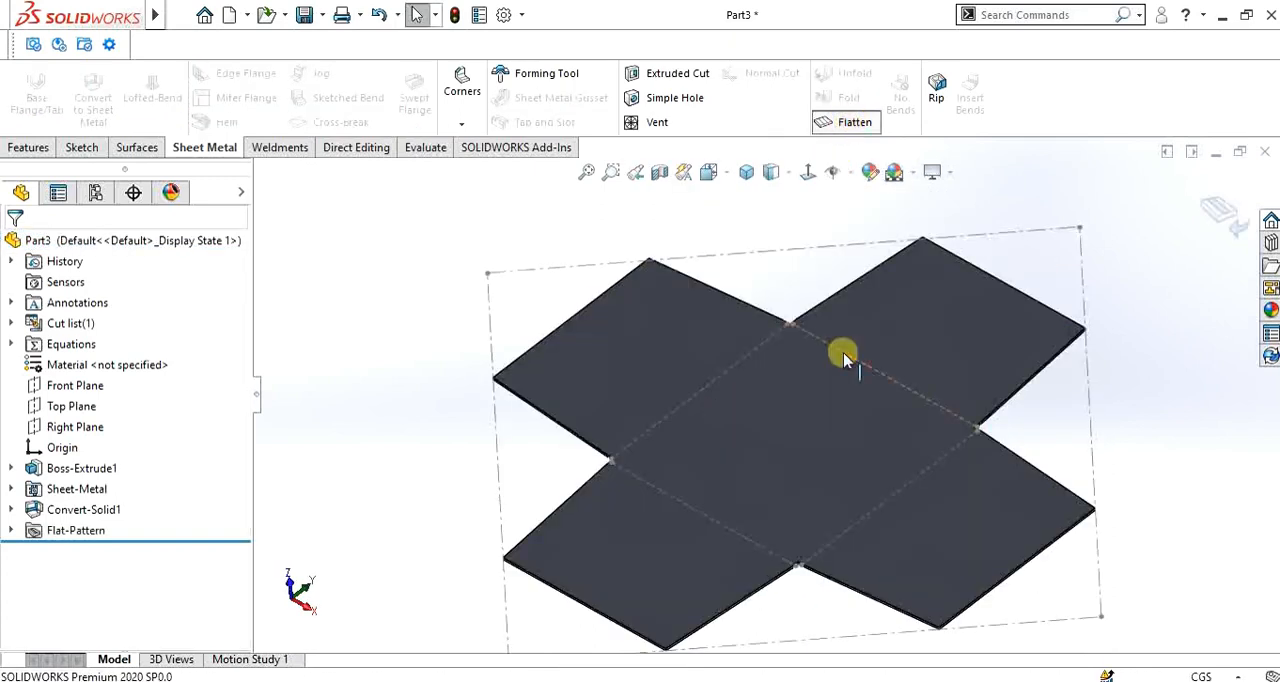
middle_click_drag(843, 358, 876, 497)
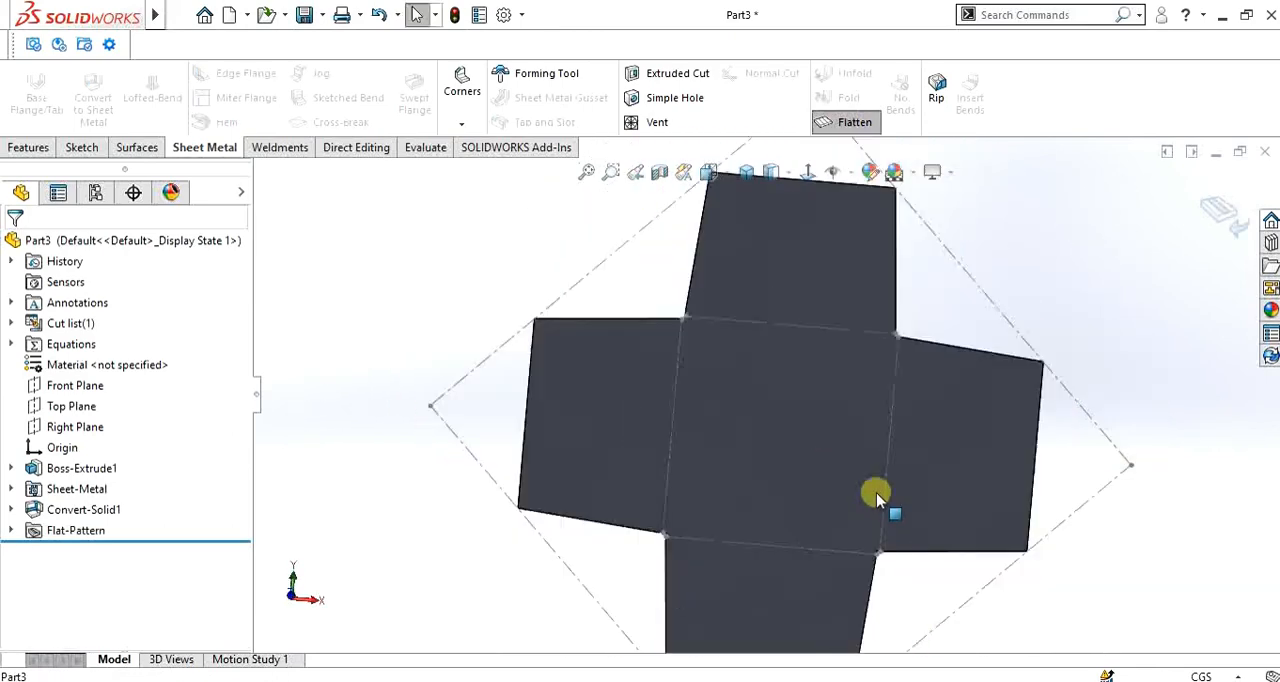
scroll(860, 448, "up", 2)
scroll(771, 414, "down", 4)
scroll(768, 420, "up", 7)
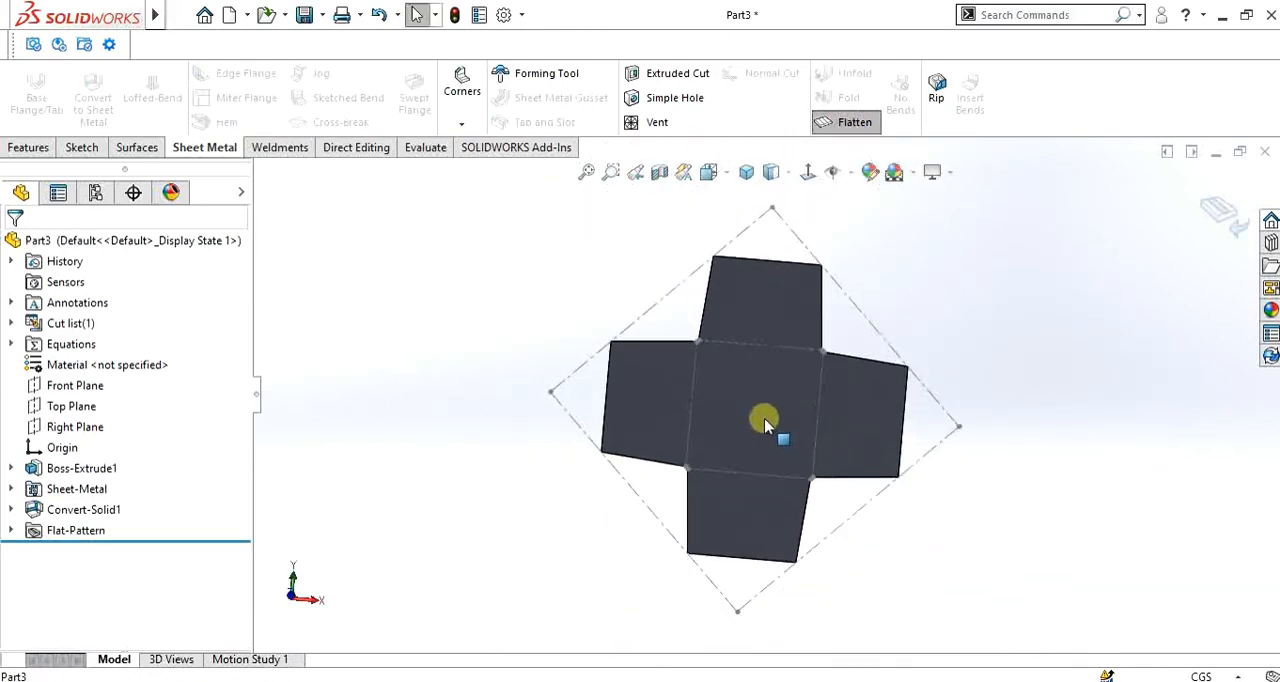
scroll(764, 424, "down", 3)
middle_click_drag(760, 432, 737, 366)
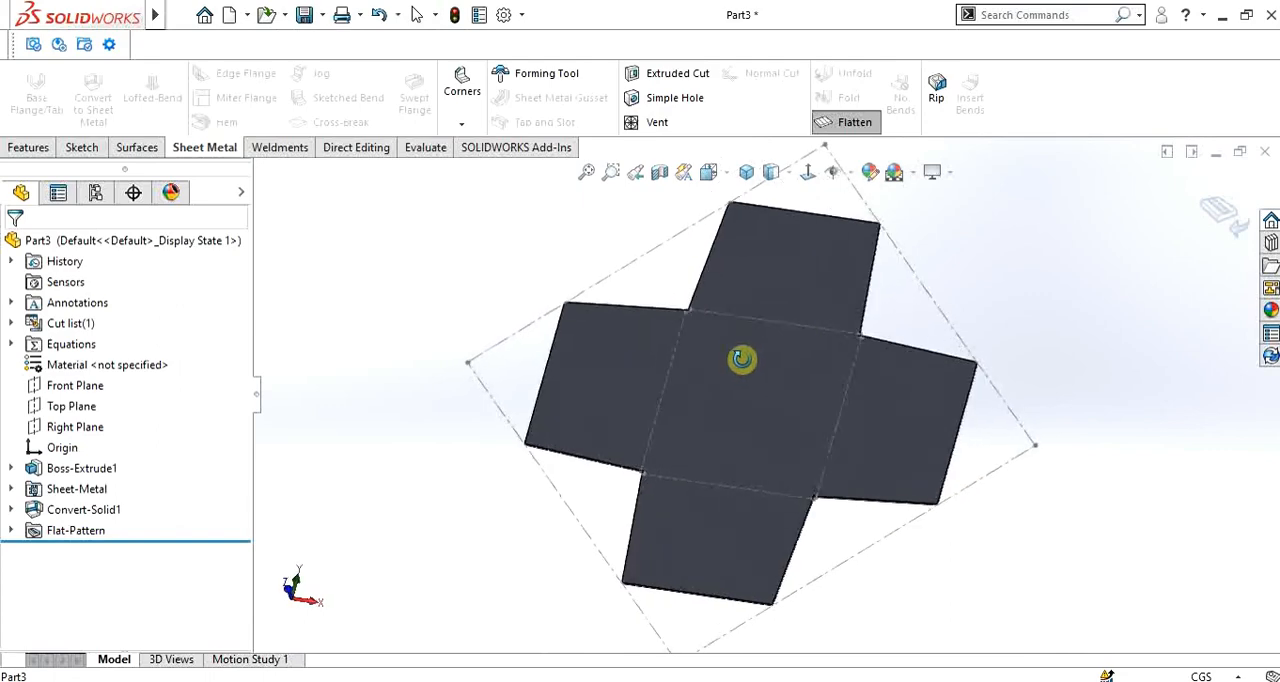
- Return the box to its folded state and inspect the gap along a ripped corner
left_click(847, 125)
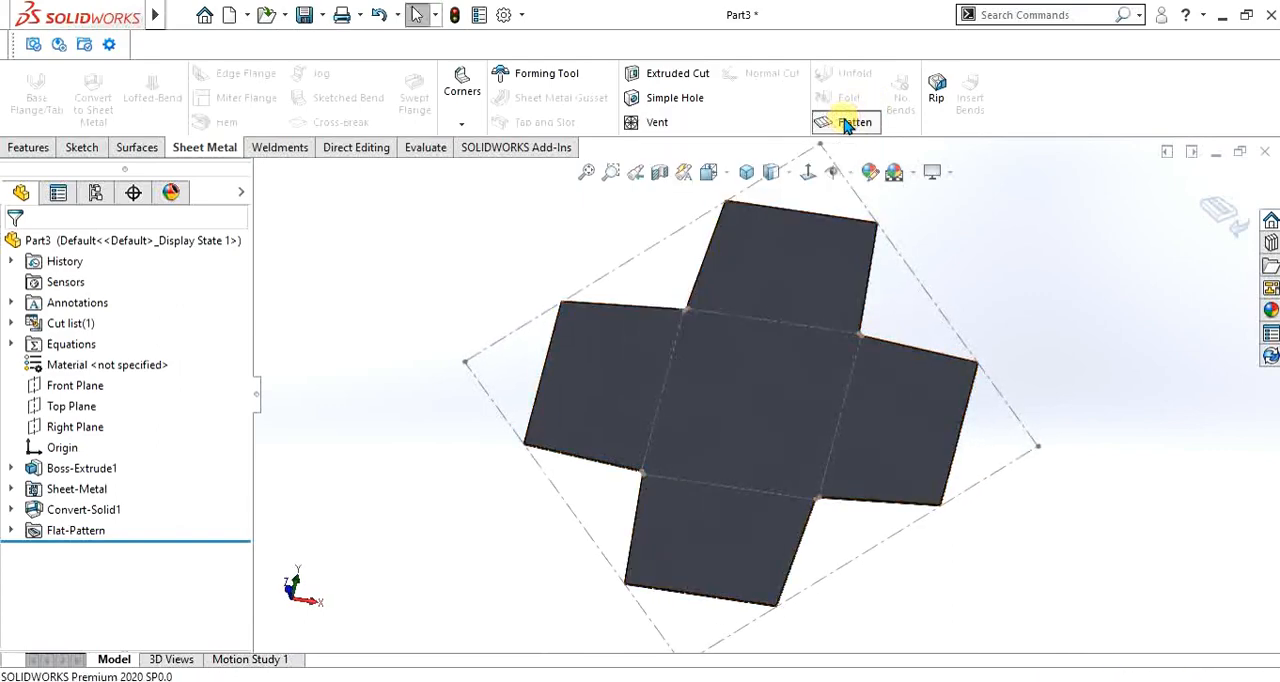
scroll(749, 374, "down", 3)
scroll(826, 526, "up", 2)
scroll(808, 458, "down", 5)
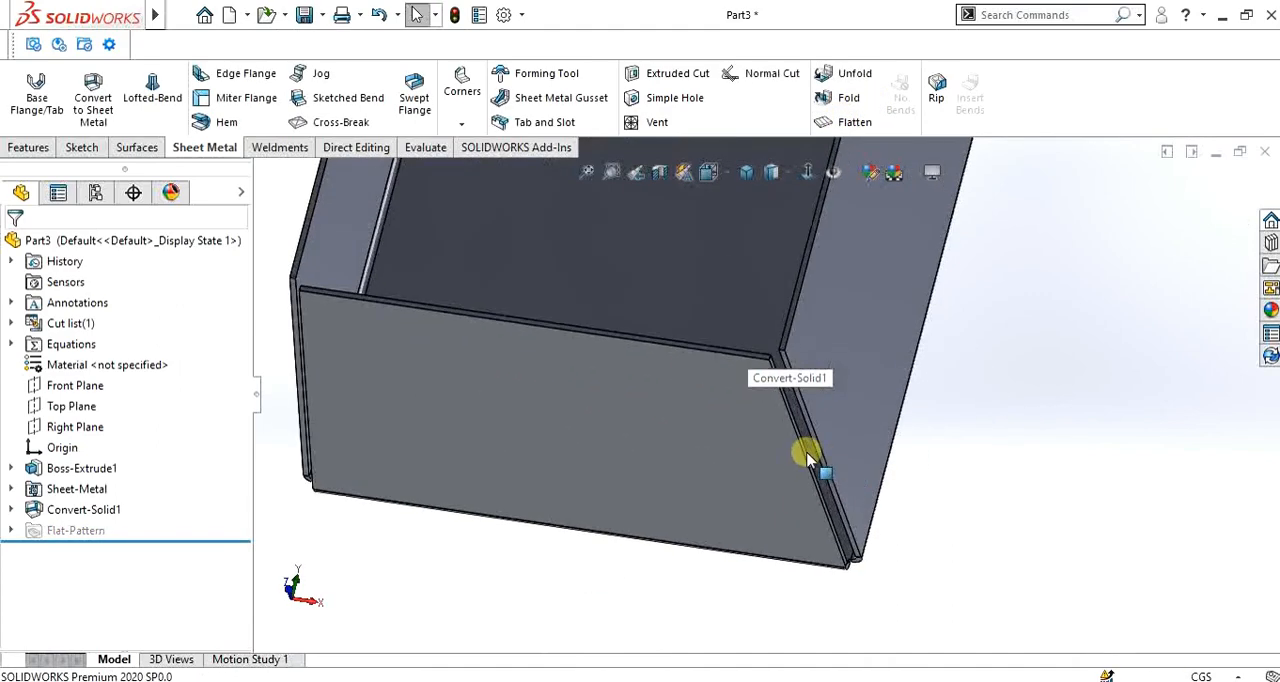
scroll(835, 488, "down", 1)
middle_click_drag(835, 491, 832, 406)
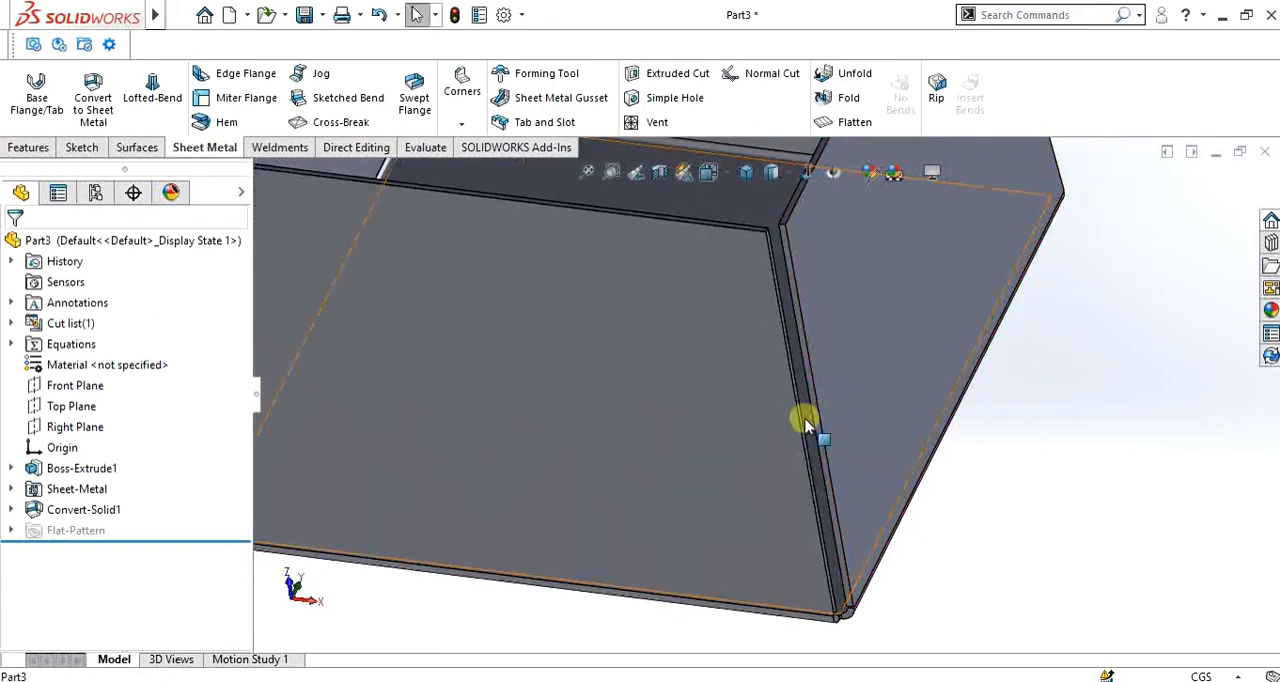
- Open the Convert-Solid1 feature for editing and examine its corner defaults against the ripped corner
right_click(76, 509)
left_click(85, 250)
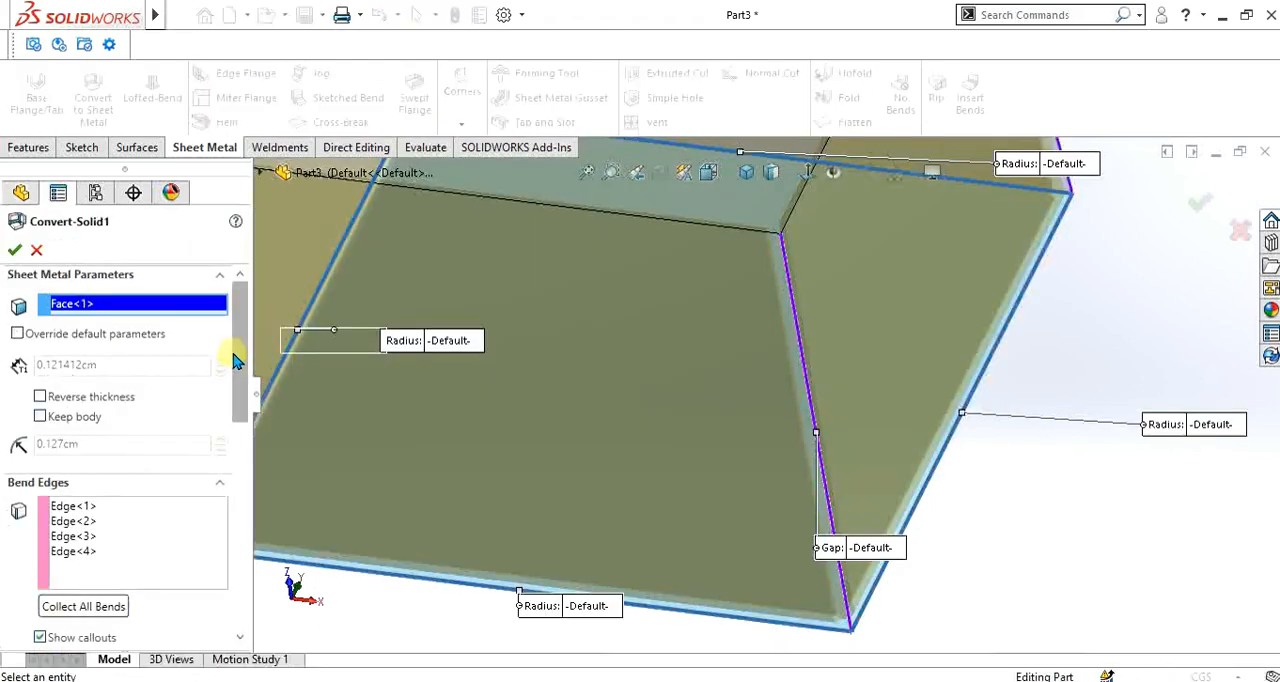
left_click_drag(237, 357, 240, 551)
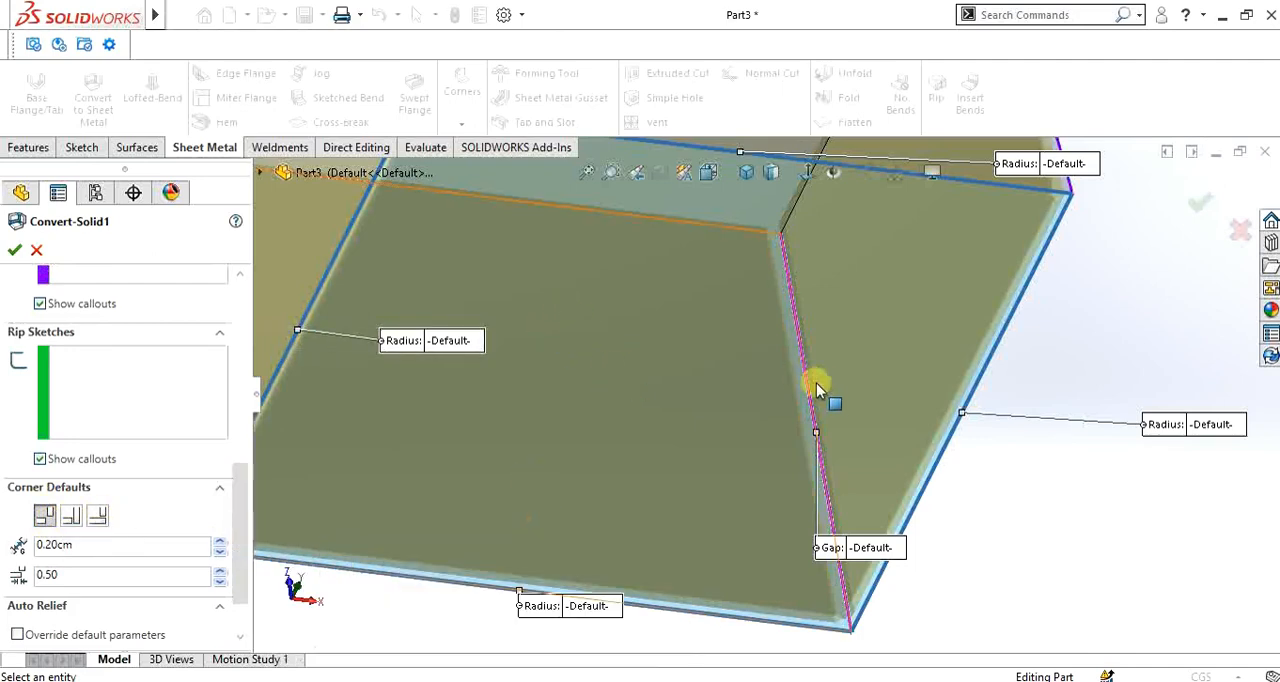
scroll(806, 368, "up", 7)
scroll(714, 297, "down", 2)
scroll(780, 490, "down", 3)
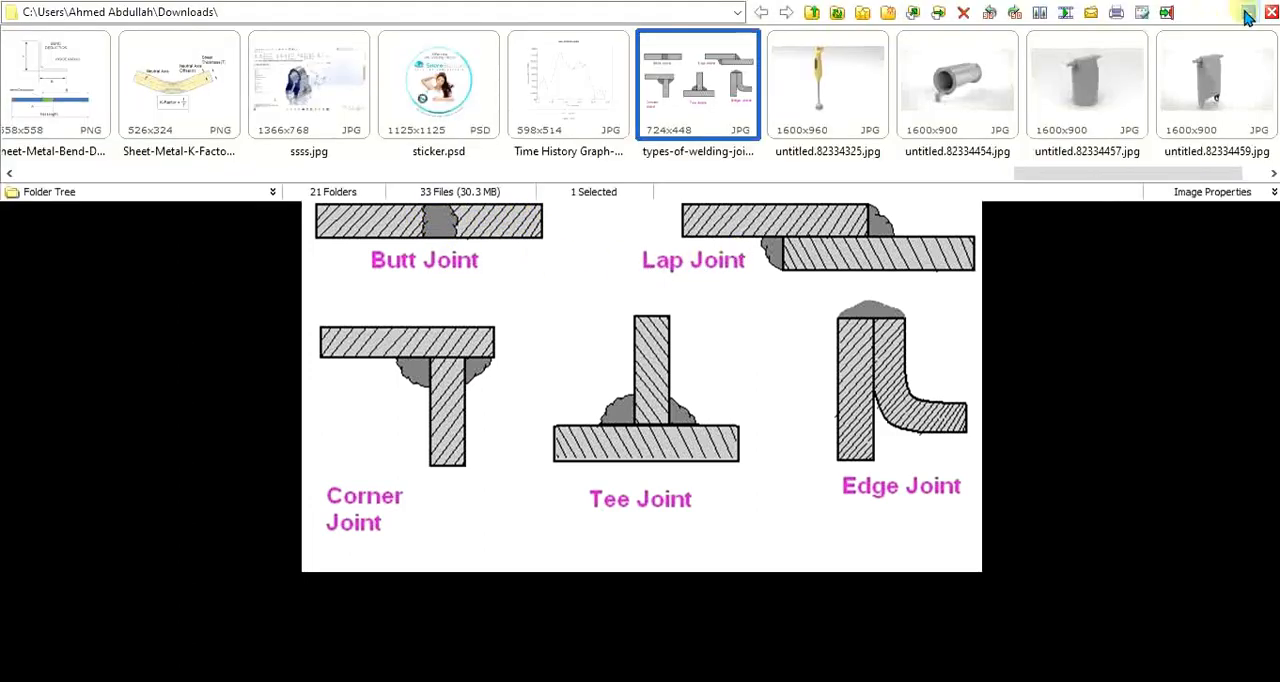
- Return from the welding joint types picture to the SOLIDWORKS part and examine the ripped corner up close
left_click(1245, 11)
scroll(768, 448, "up", 2)
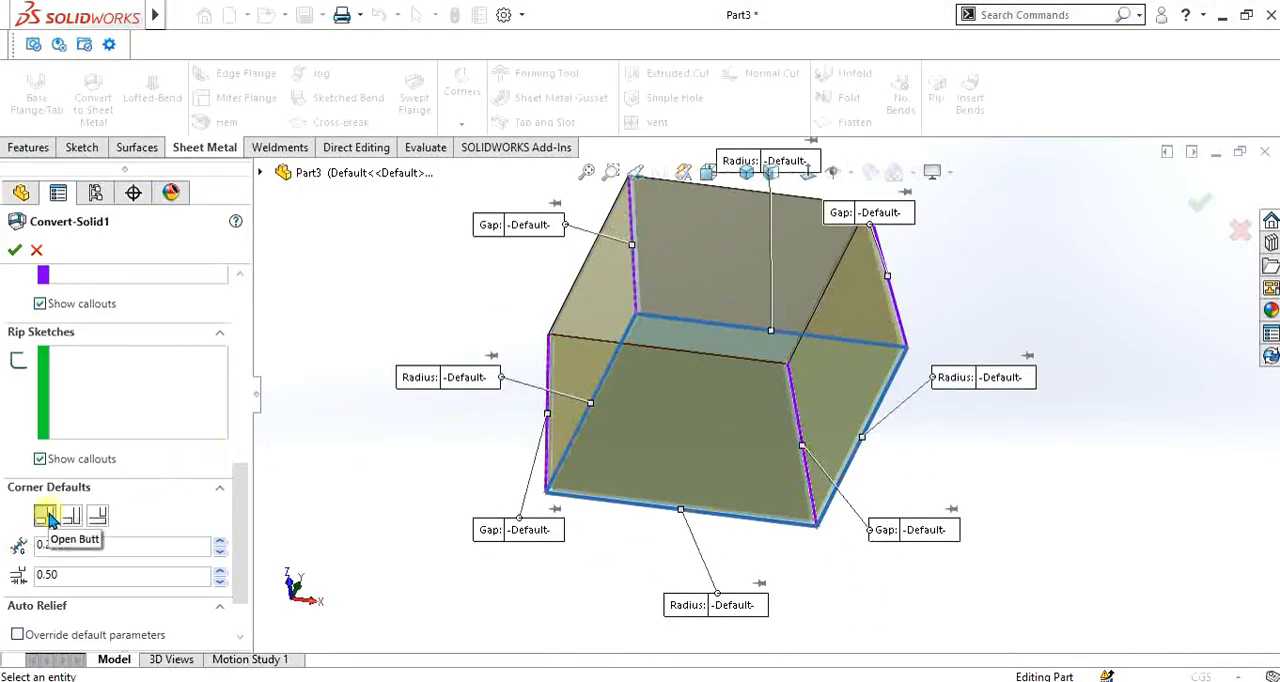
scroll(757, 451, "down", 6)
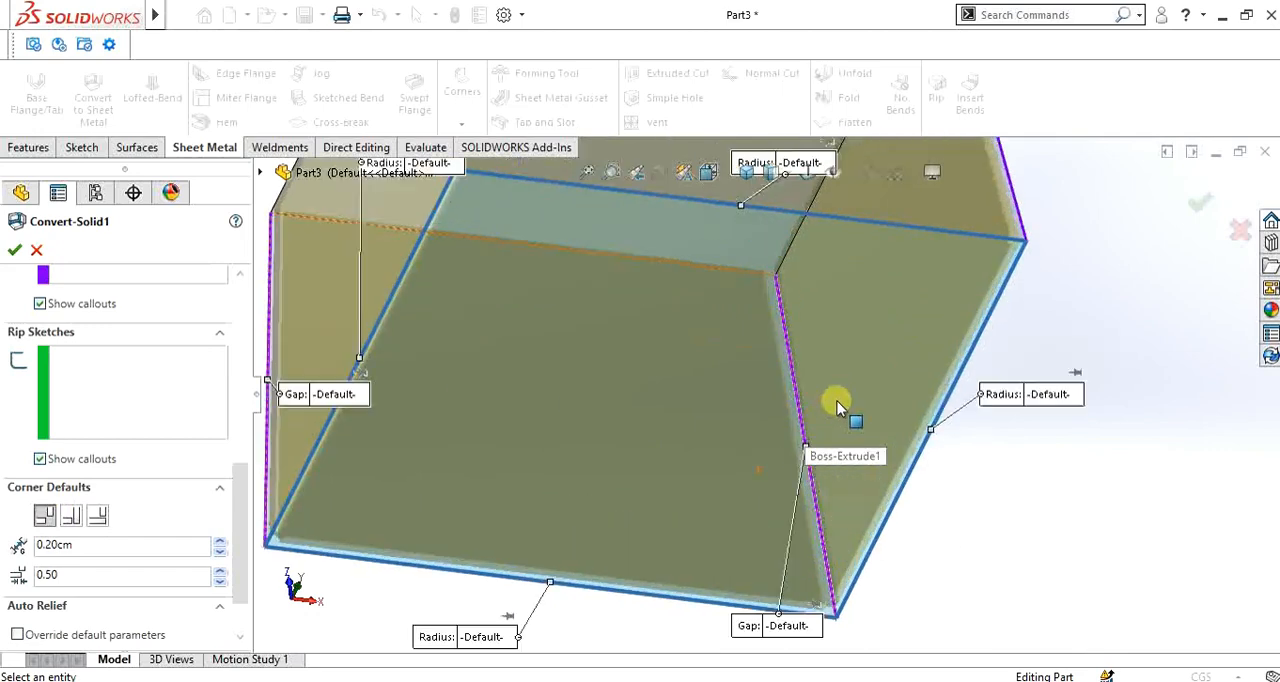
middle_click_drag(797, 345, 754, 463)
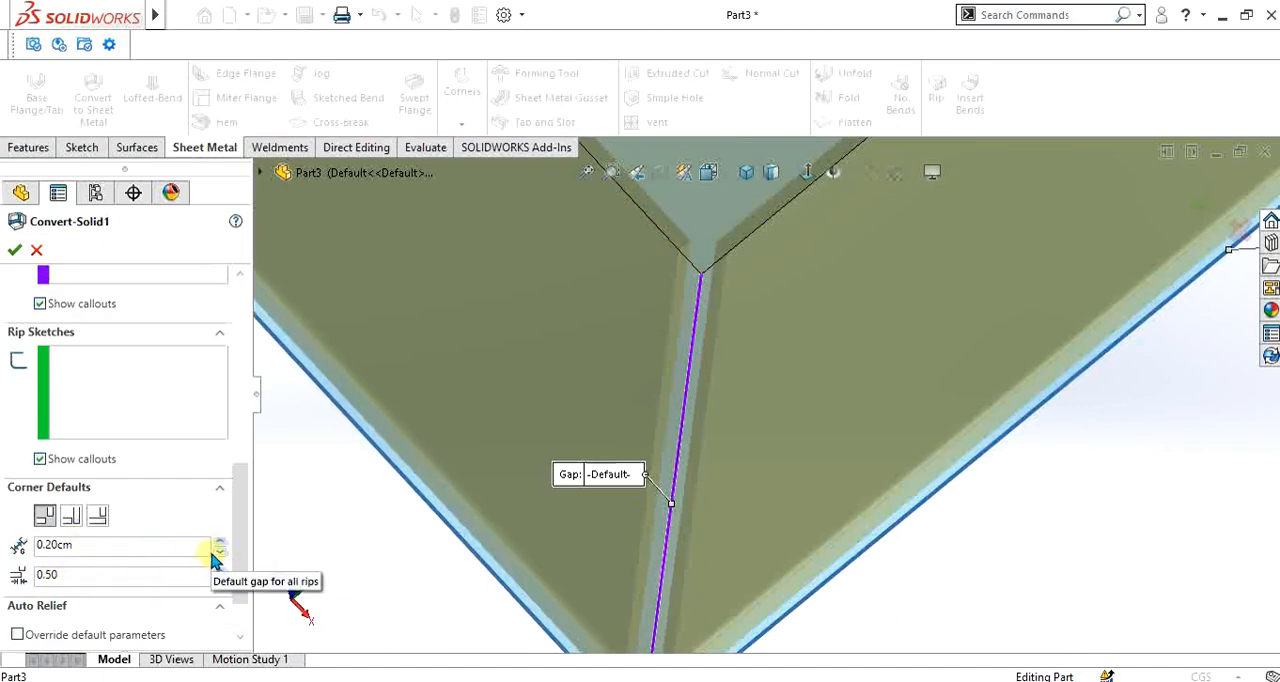
- Set the default gap for all rips to 0.05 cm and check the corner preview
left_click(135, 545)
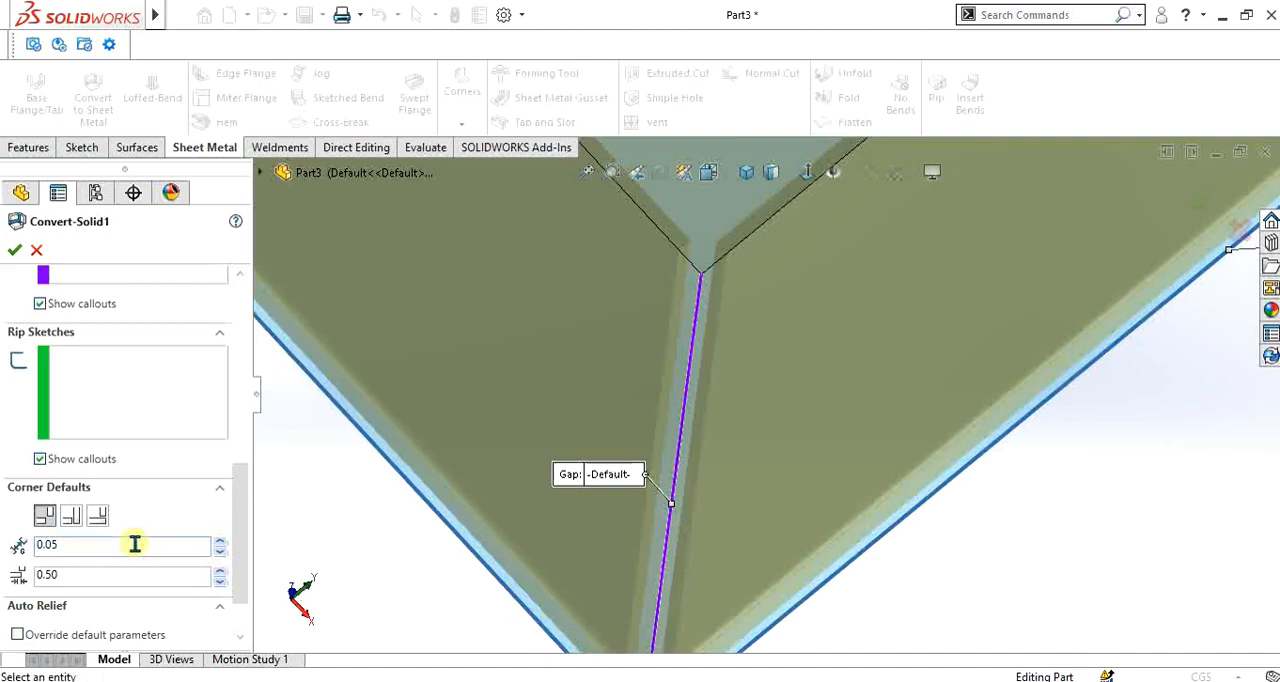
key("Return")
scroll(665, 275, "down", 3)
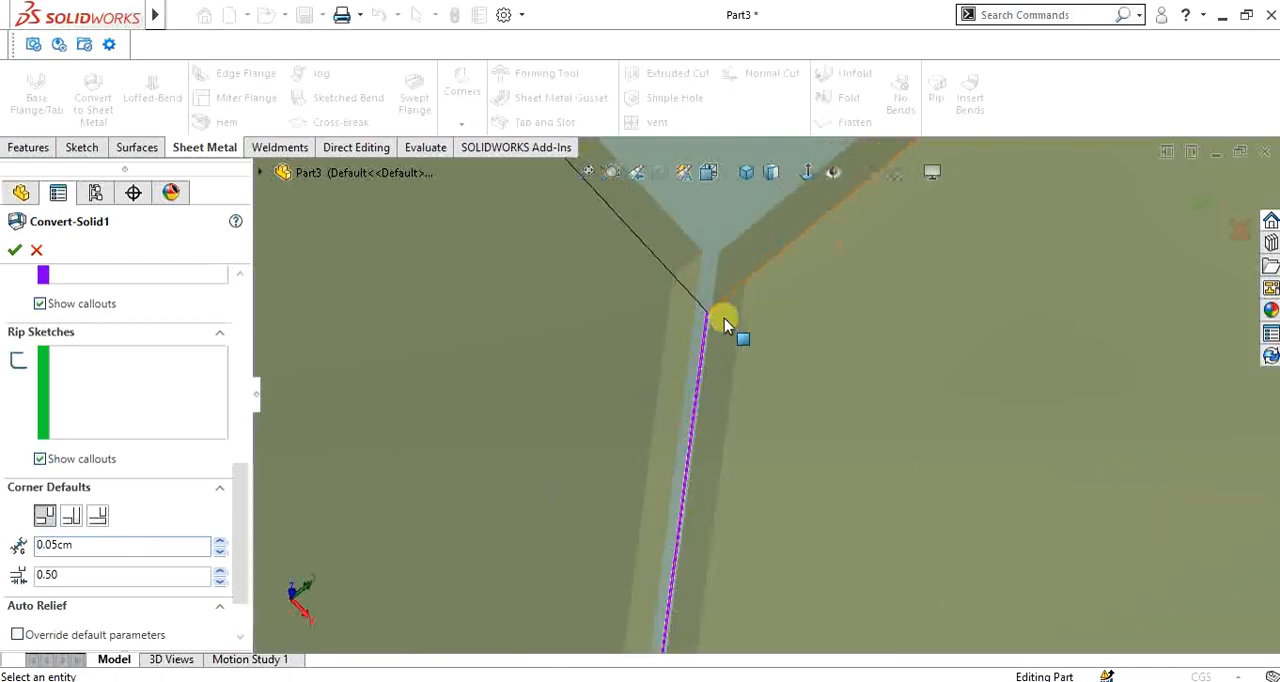
scroll(740, 345, "up", 4)
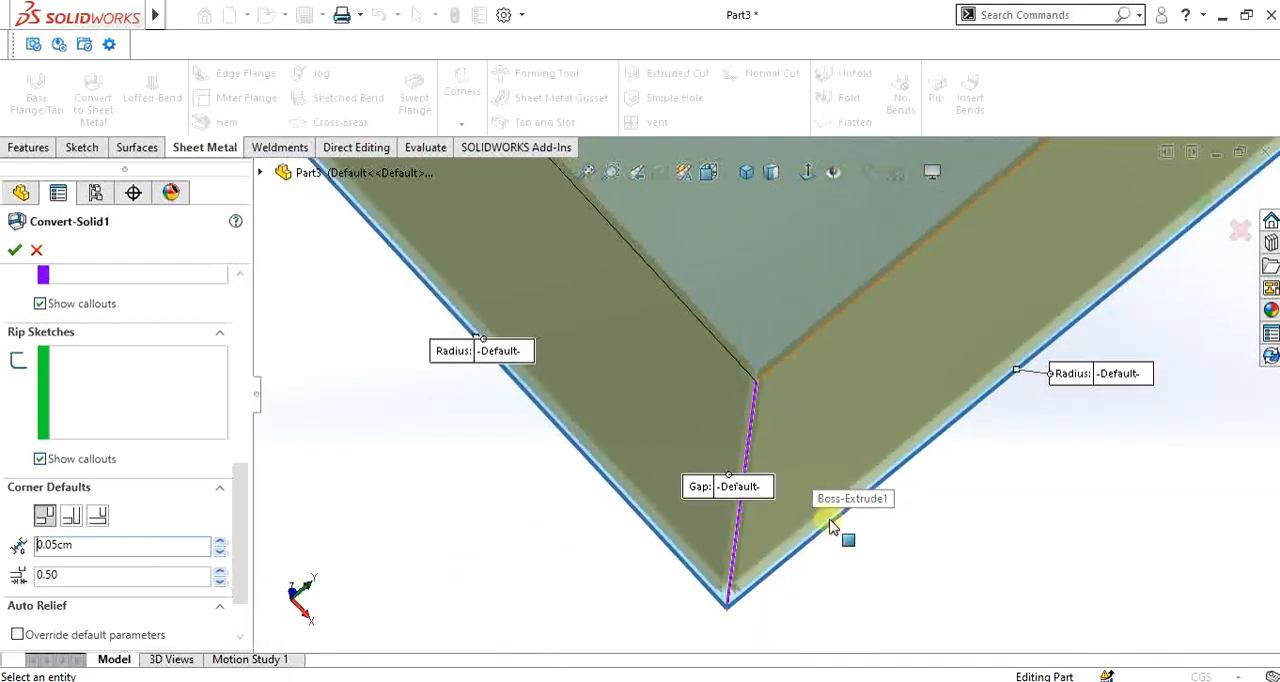
scroll(775, 470, "down", 3)
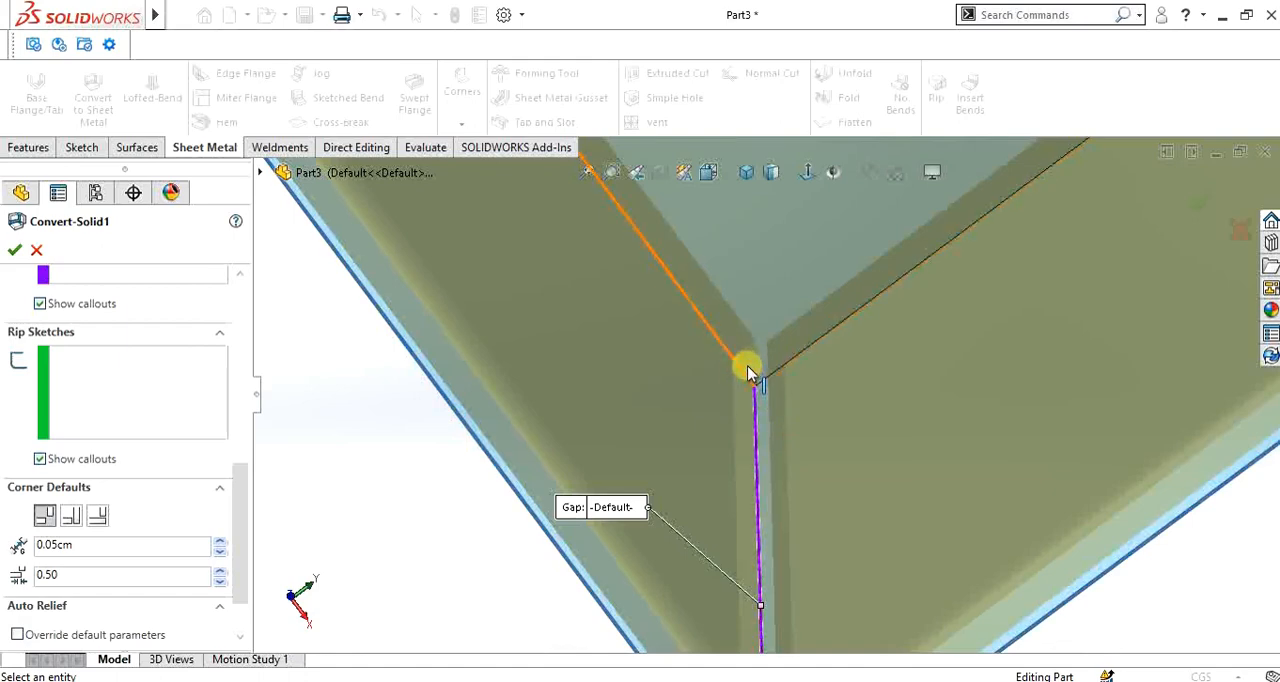
scroll(745, 368, "down", 1)
scroll(752, 372, "up", 2)
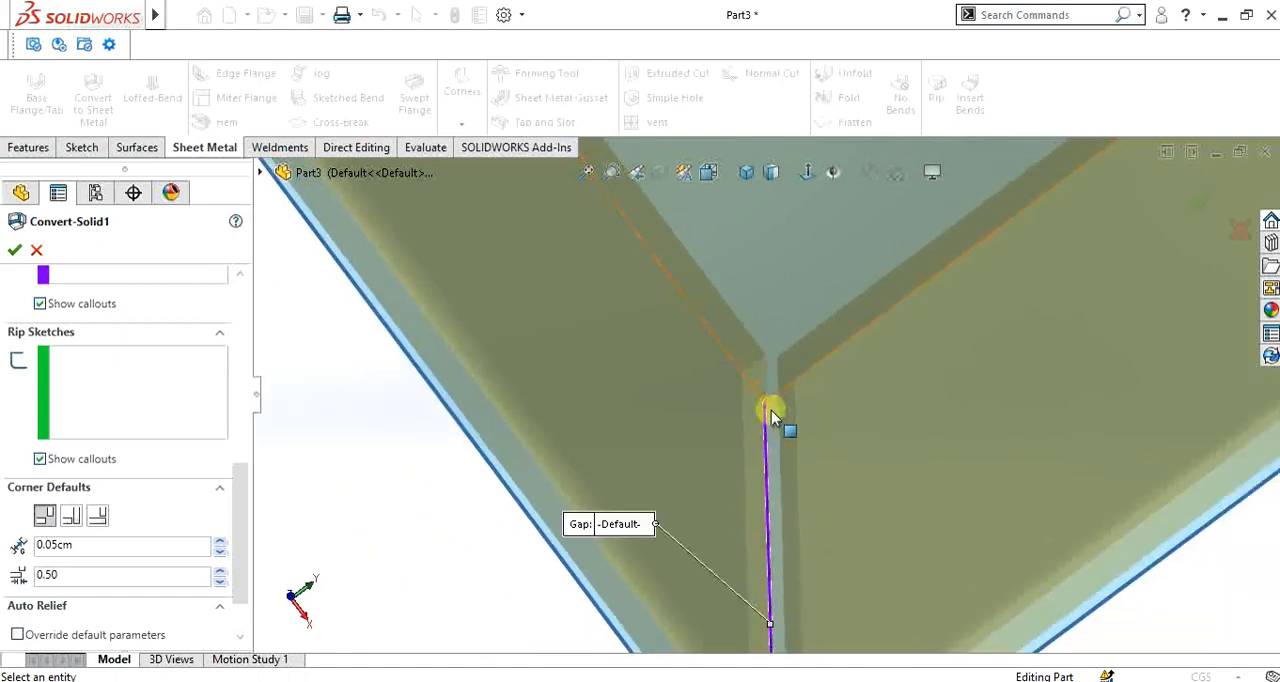
- Try the Overlap corner type as the default and examine how the two walls meet
left_click(71, 522)
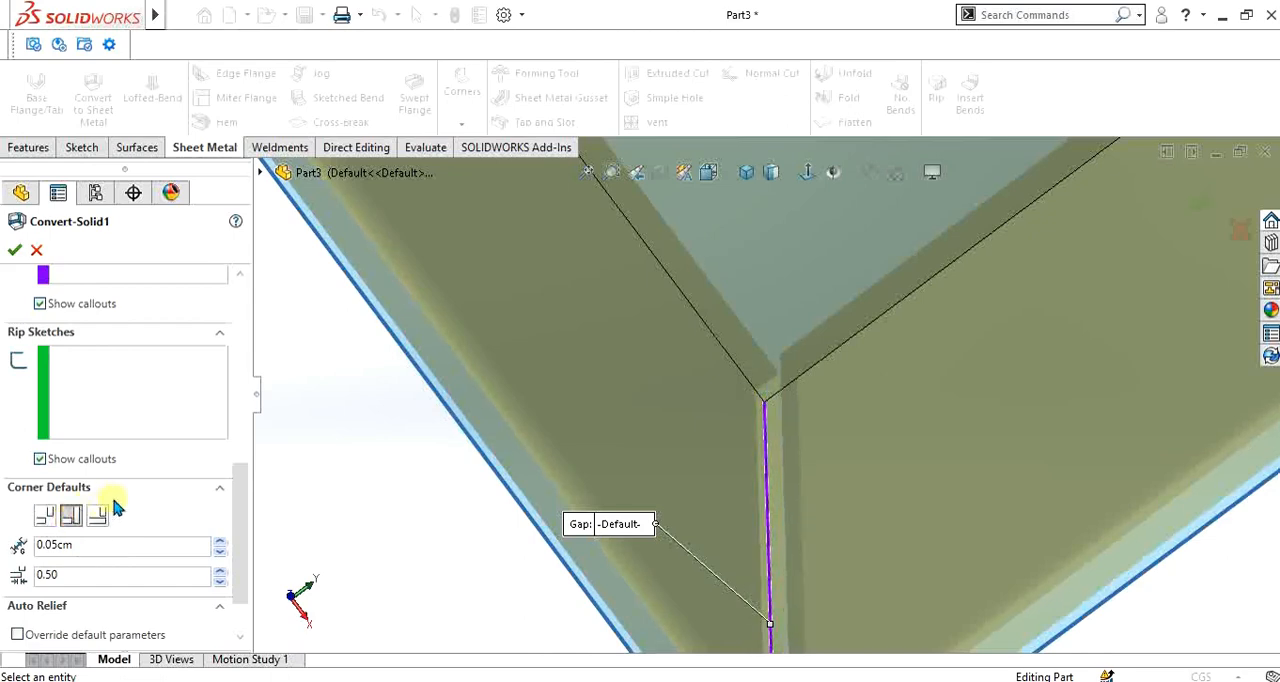
scroll(760, 414, "down", 1)
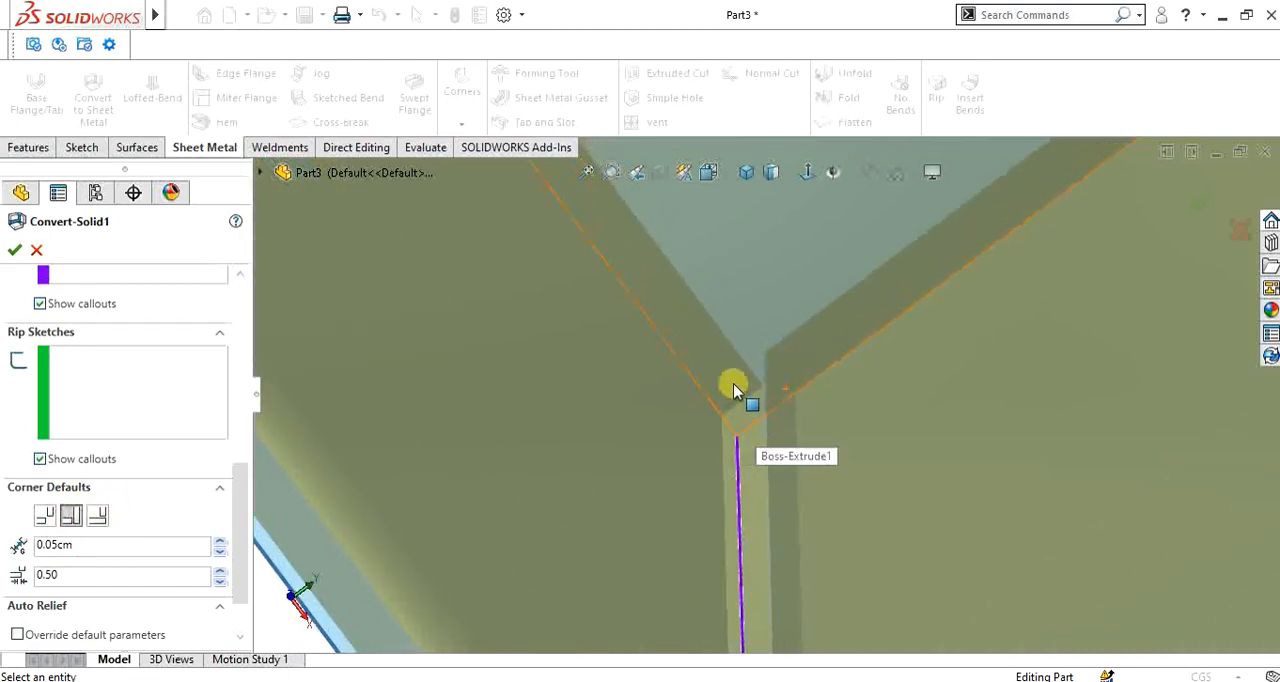
scroll(738, 400, "up", 1)
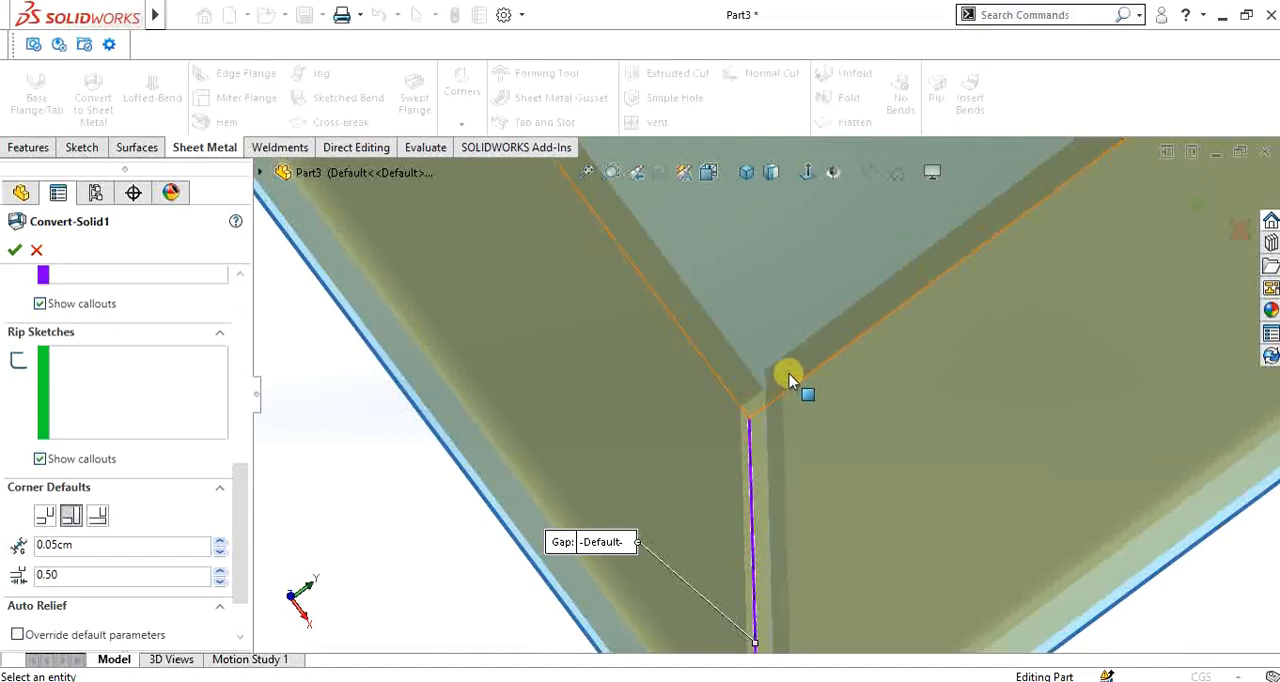
scroll(788, 380, "down", 1)
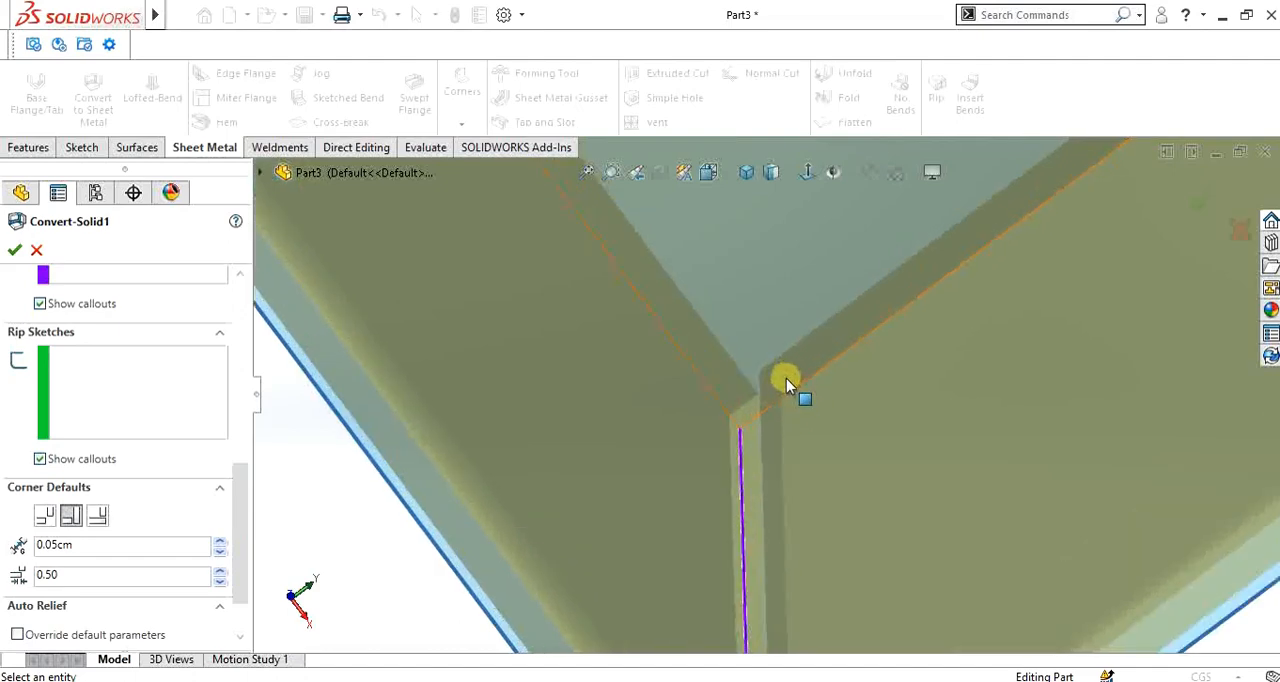
- Set the default overlap ratio for all rips to 0.10 and check it at the corner
left_click(130, 574)
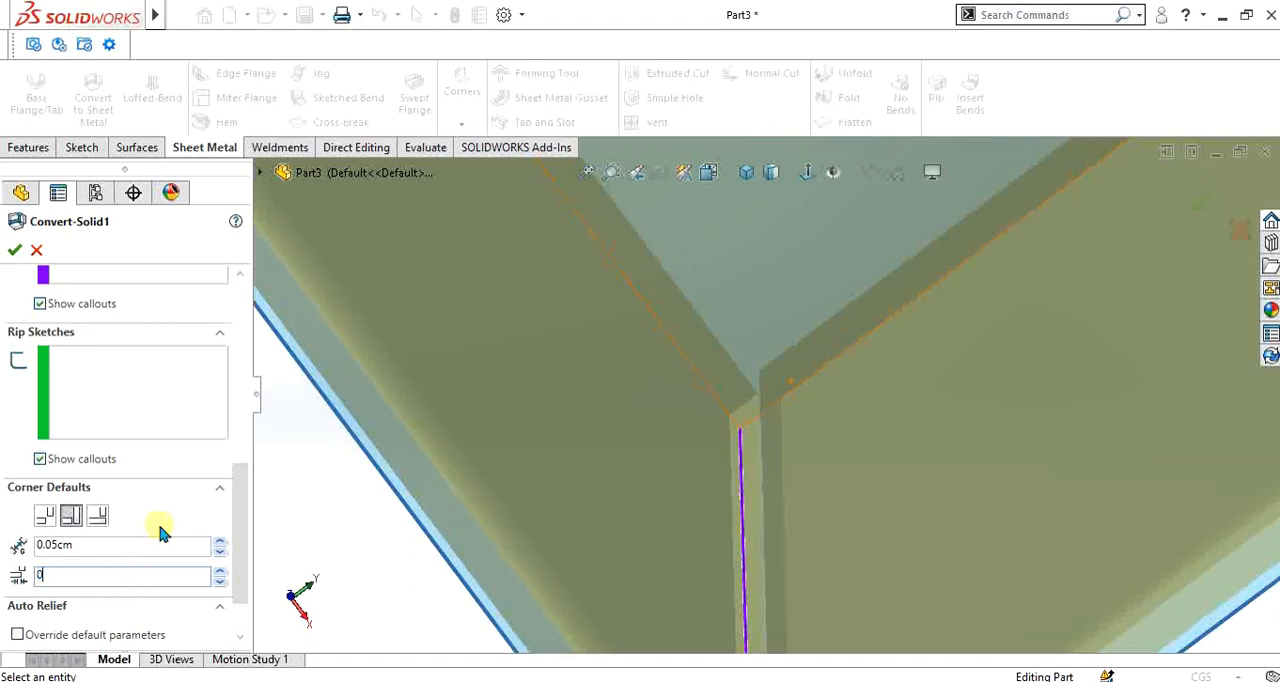
type("0.02")
key("BackSpace")
key("BackSpace")
type("1")
key("Return")
scroll(735, 441, "down", 4)
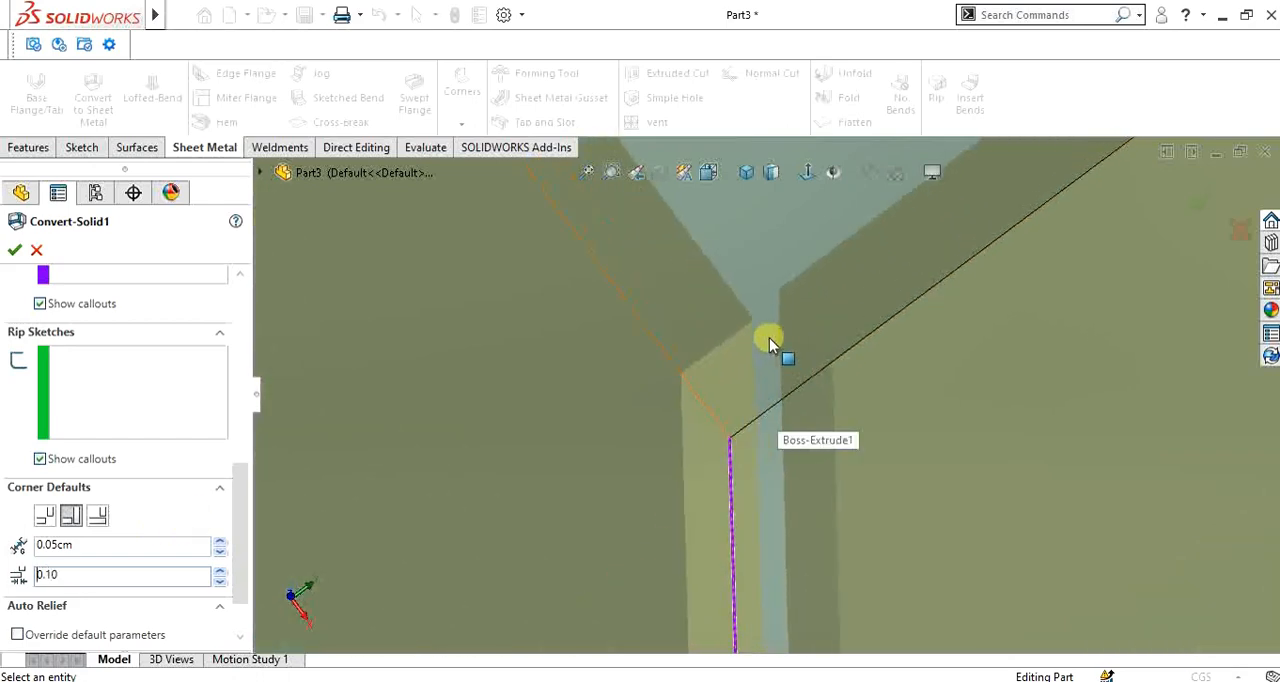
mouse_move(745, 335)
middle_mouse_down()
mouse_move(786, 283)
mouse_move(771, 337)
mouse_move(752, 318)
middle_mouse_up()
scroll(752, 318, "up", 3)
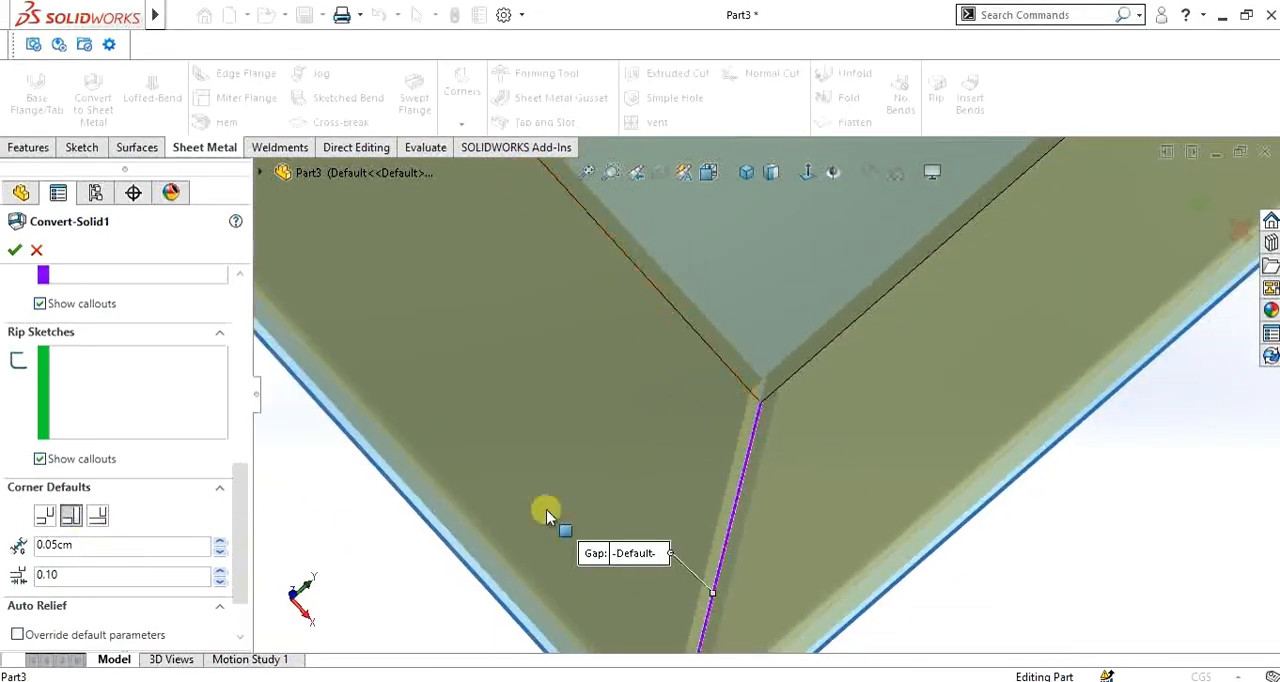
- Change the default corner type back to Open Butt and check the ripped corner along its full height
scroll(773, 399, "up", 2)
scroll(771, 399, "down", 2)
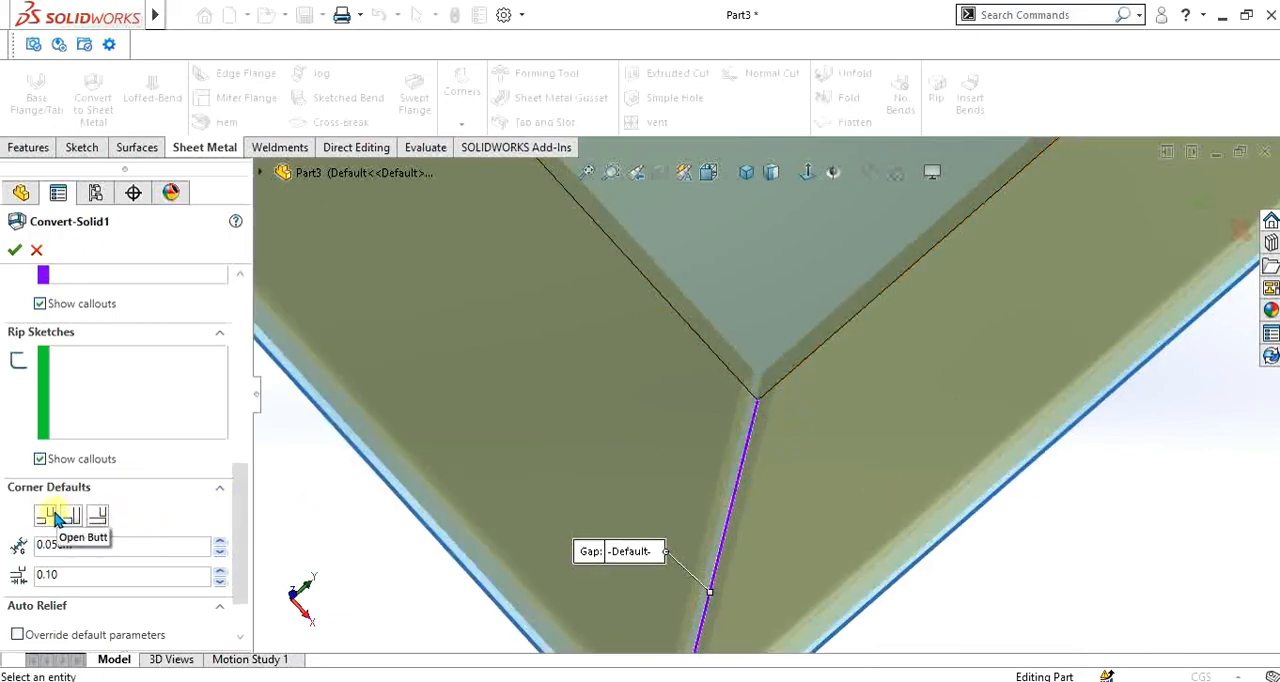
scroll(769, 438, "up", 4)
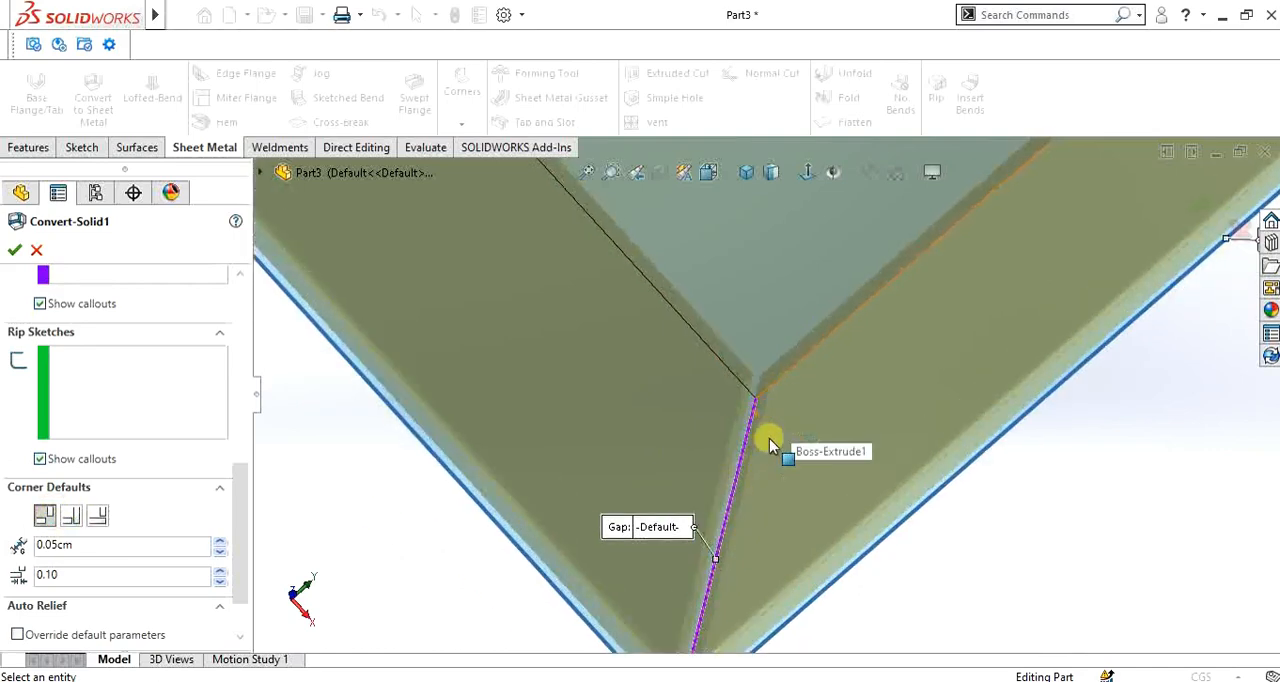
scroll(725, 514, "down", 3)
scroll(737, 394, "down", 2)
scroll(743, 400, "up", 6)
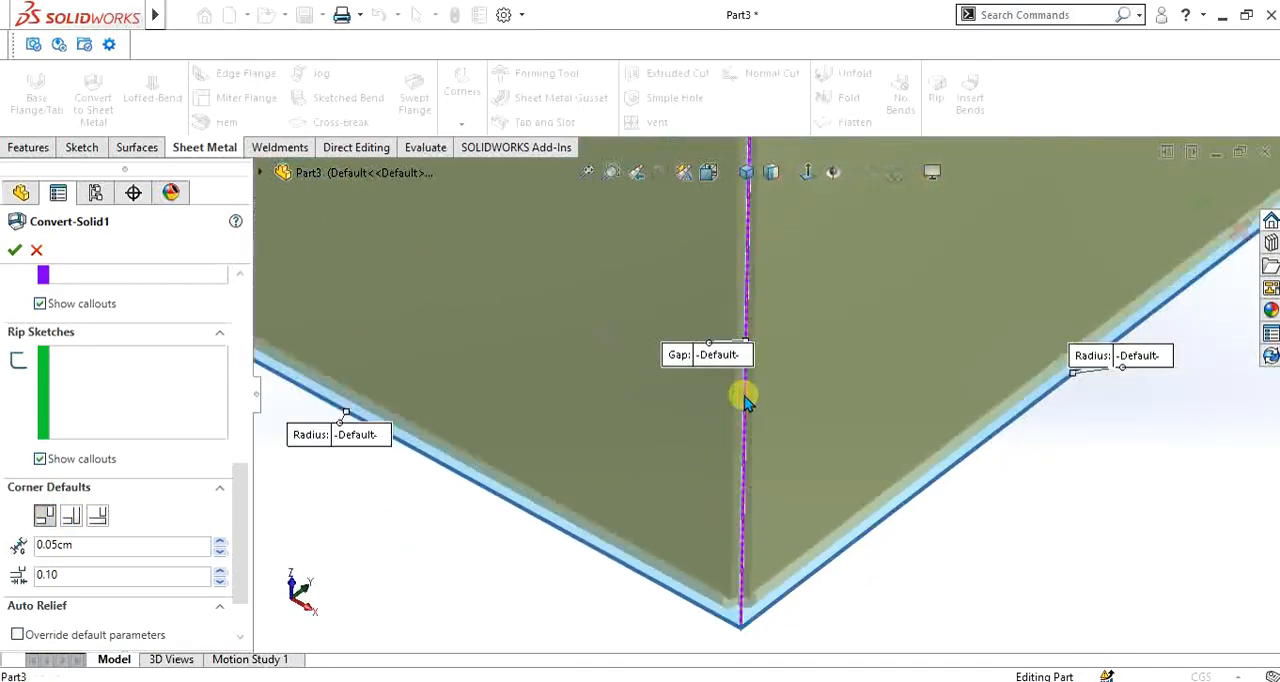
scroll(797, 451, "down", 2)
scroll(751, 565, "up", 2)
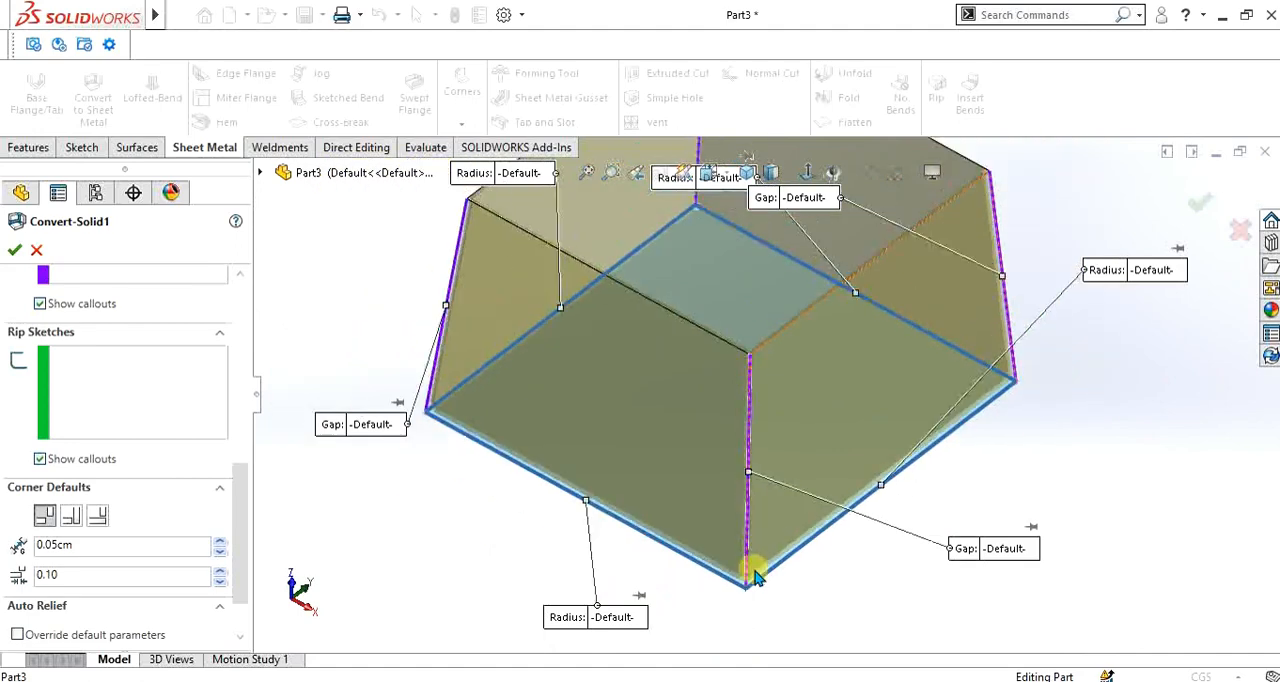
scroll(754, 471, "down", 4)
scroll(250, 484, "down", 2)
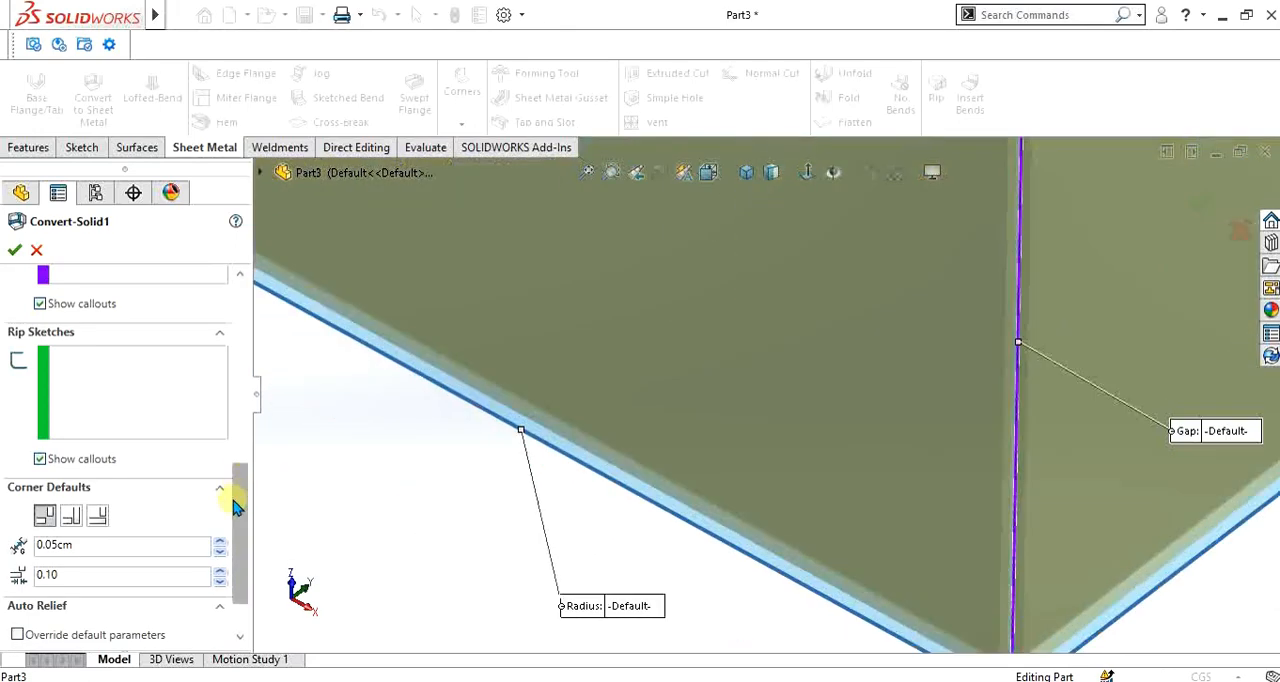
- Accept the revised sheet metal conversion and view the whole box
left_click(14, 251)
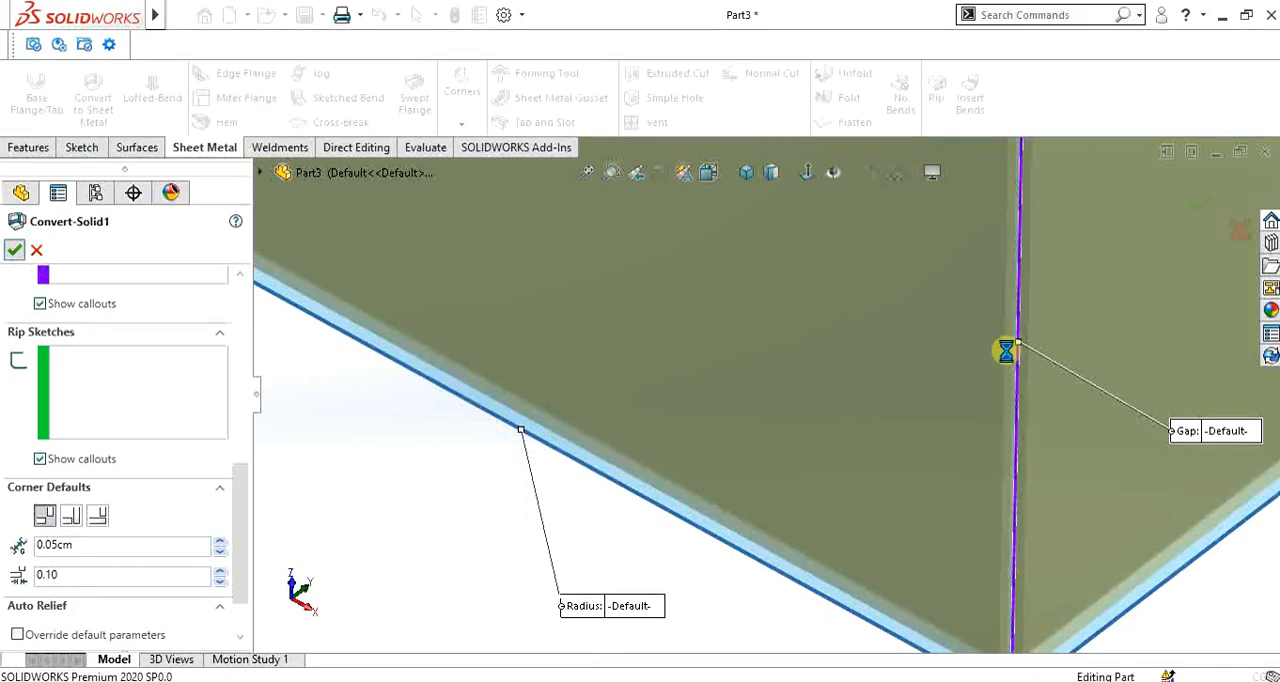
scroll(1010, 344, "up", 3)
scroll(965, 289, "up", 5)
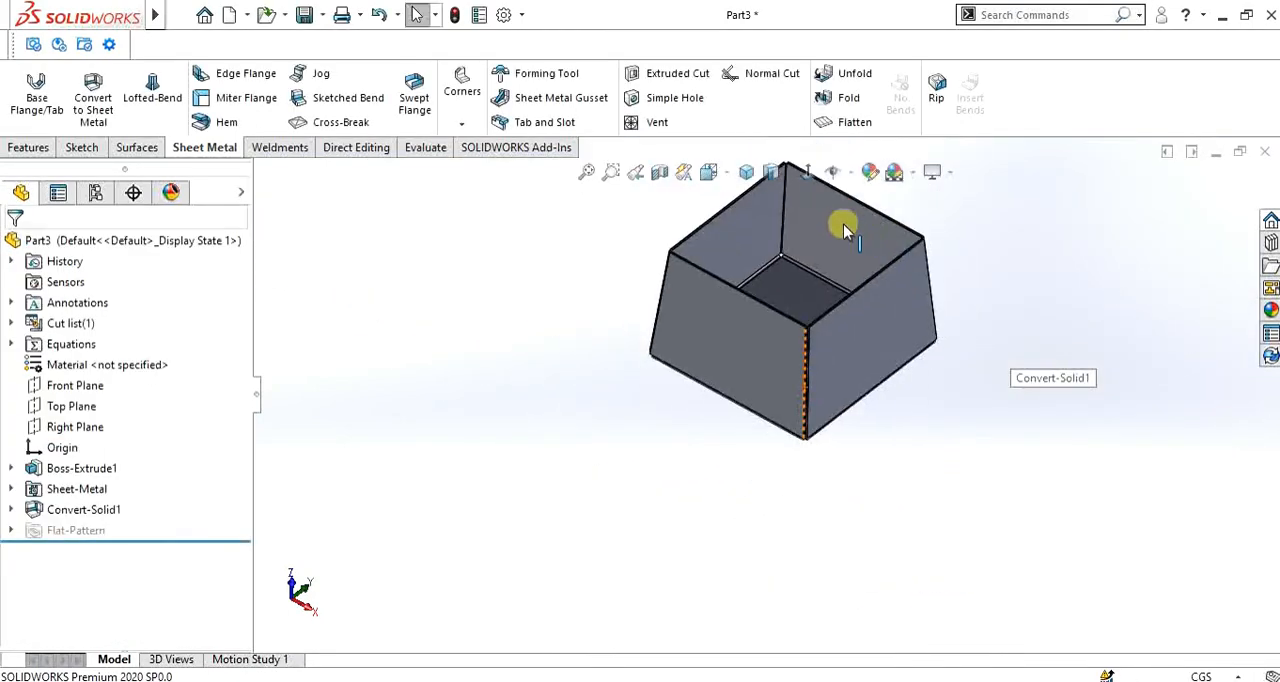
scroll(766, 334, "down", 2)
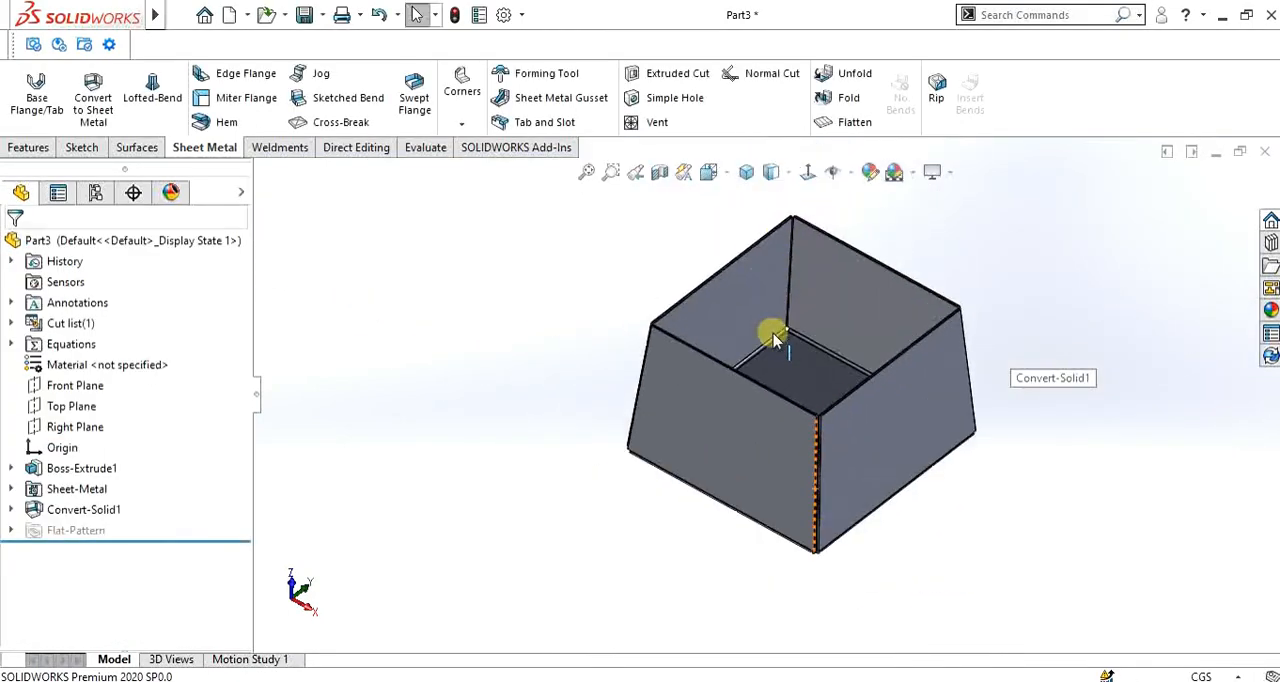
- Weld the front ripped corner from its lower end face with a 0.05 cm fillet, texture and weld symbol using Welded Corner
left_click(463, 112)
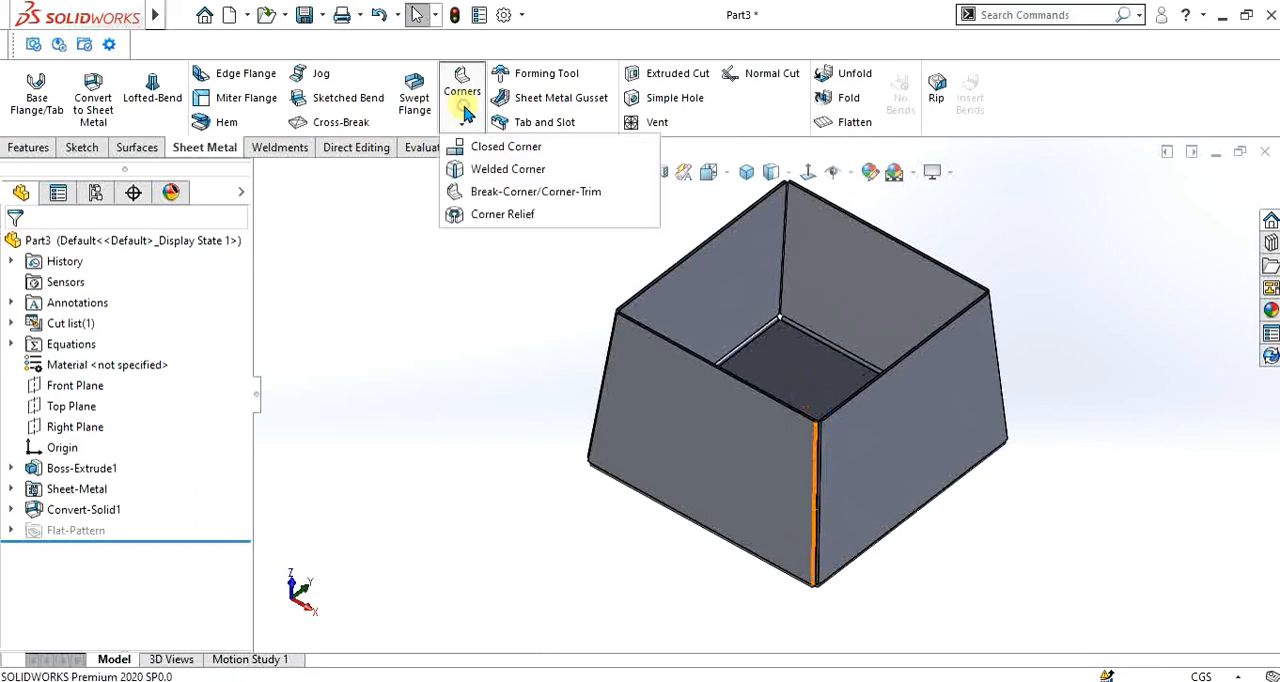
left_click(489, 172)
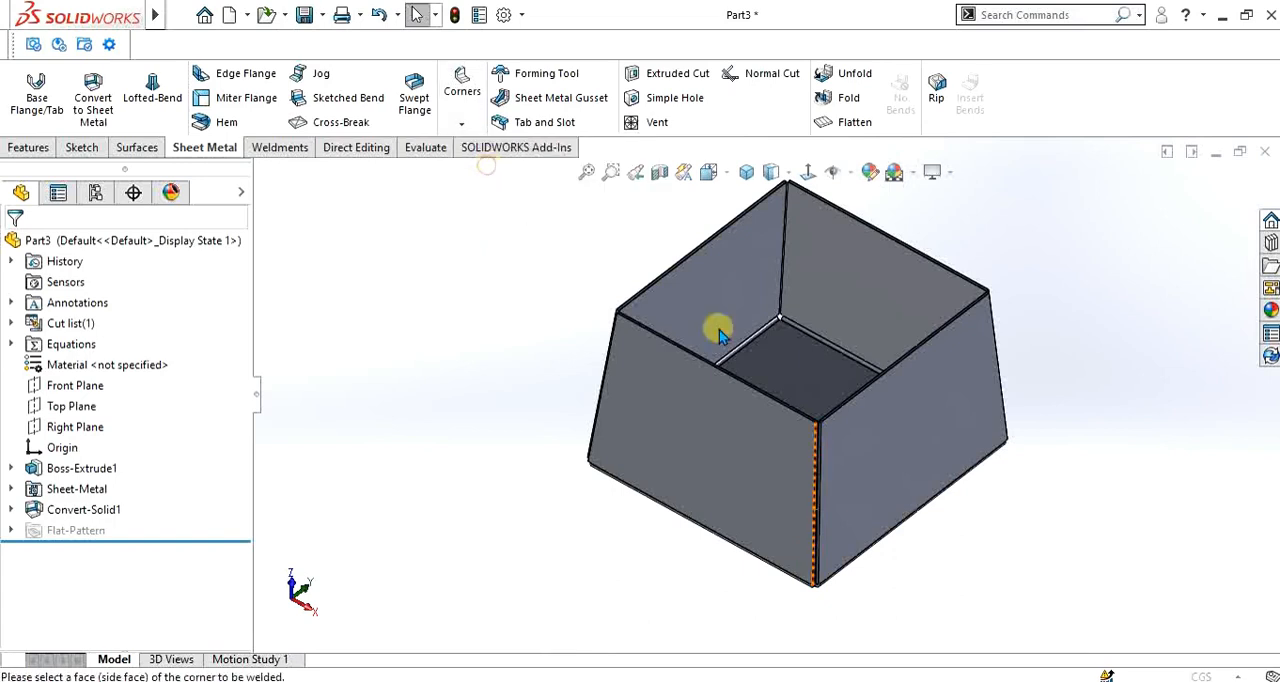
scroll(829, 537, "down", 5)
scroll(798, 369, "up", 8)
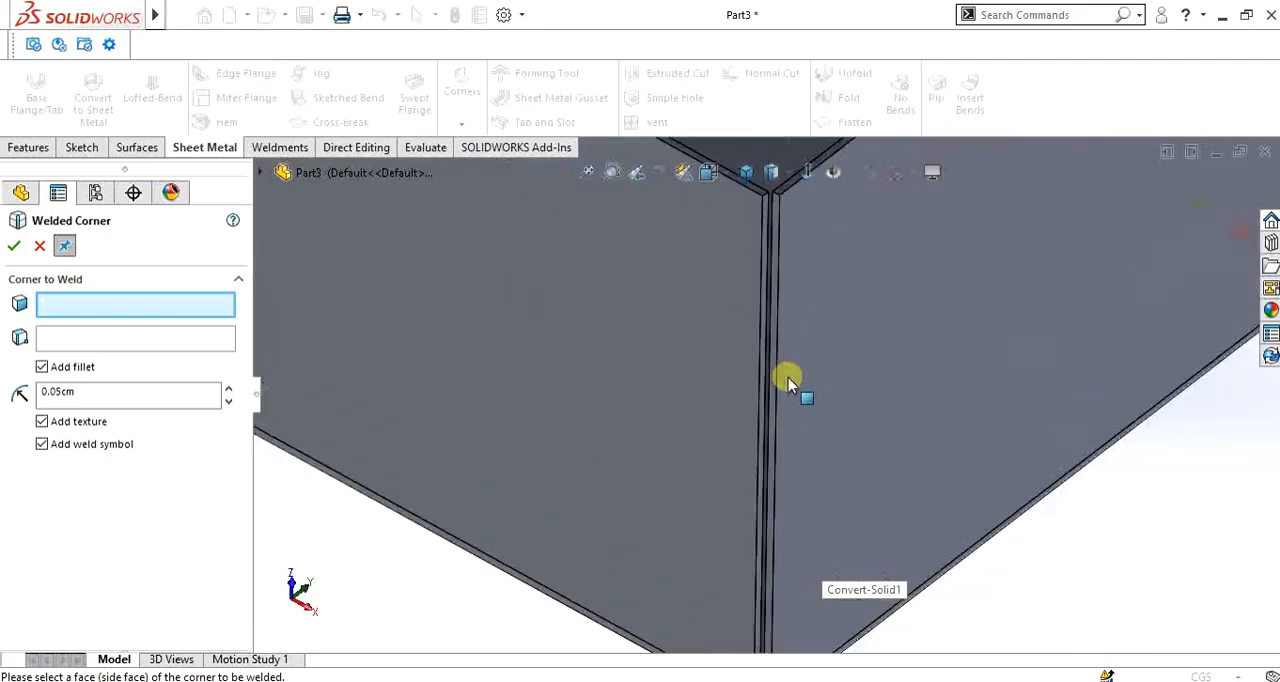
scroll(771, 433, "down", 3)
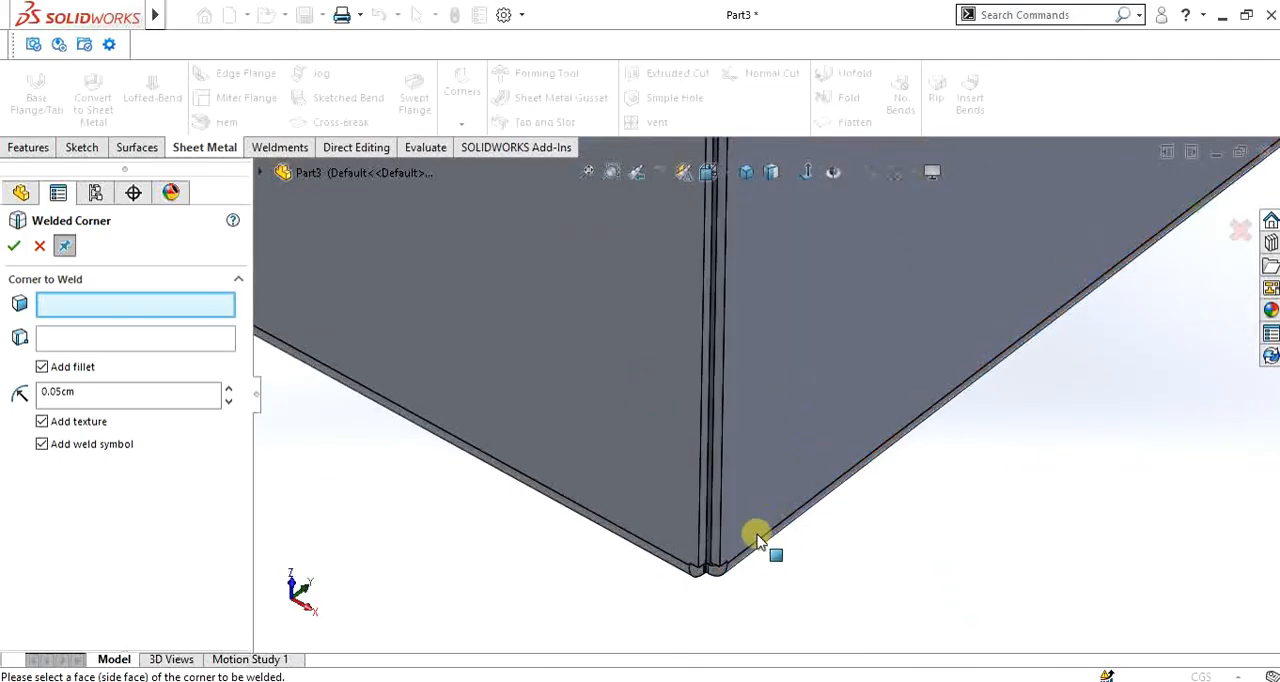
middle_click_drag(755, 540, 749, 468)
scroll(722, 560, "down", 3)
scroll(740, 520, "down", 2)
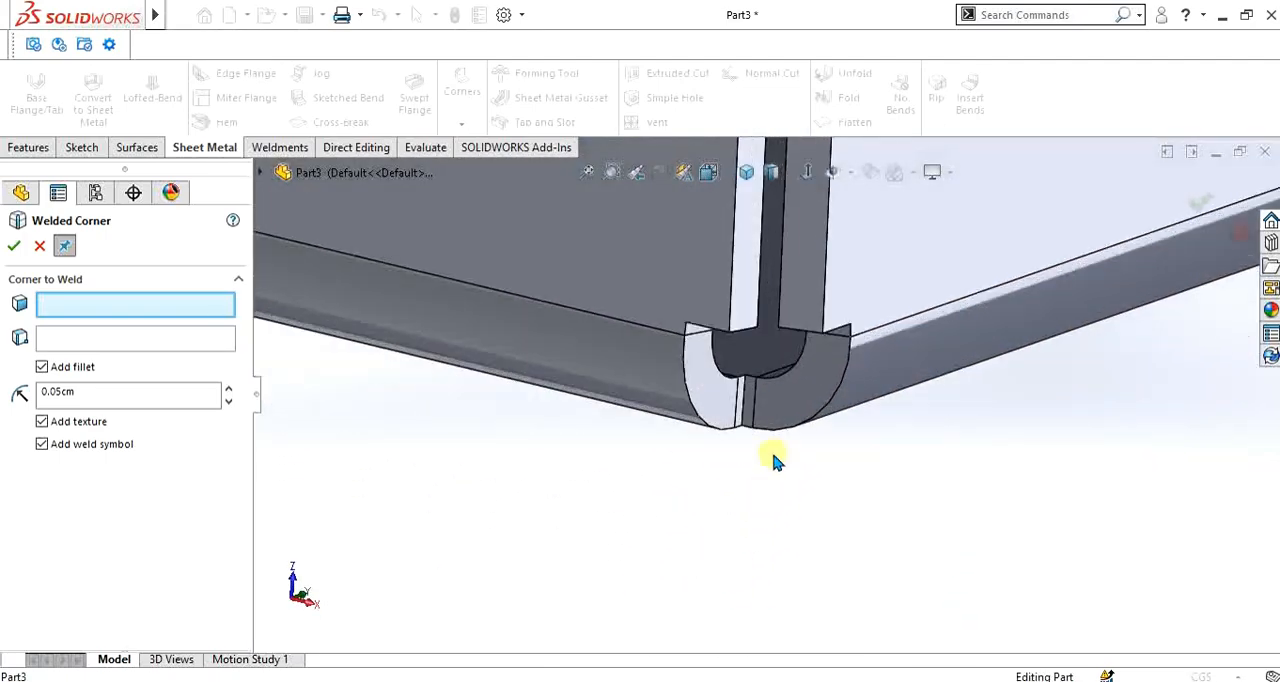
left_click(820, 385)
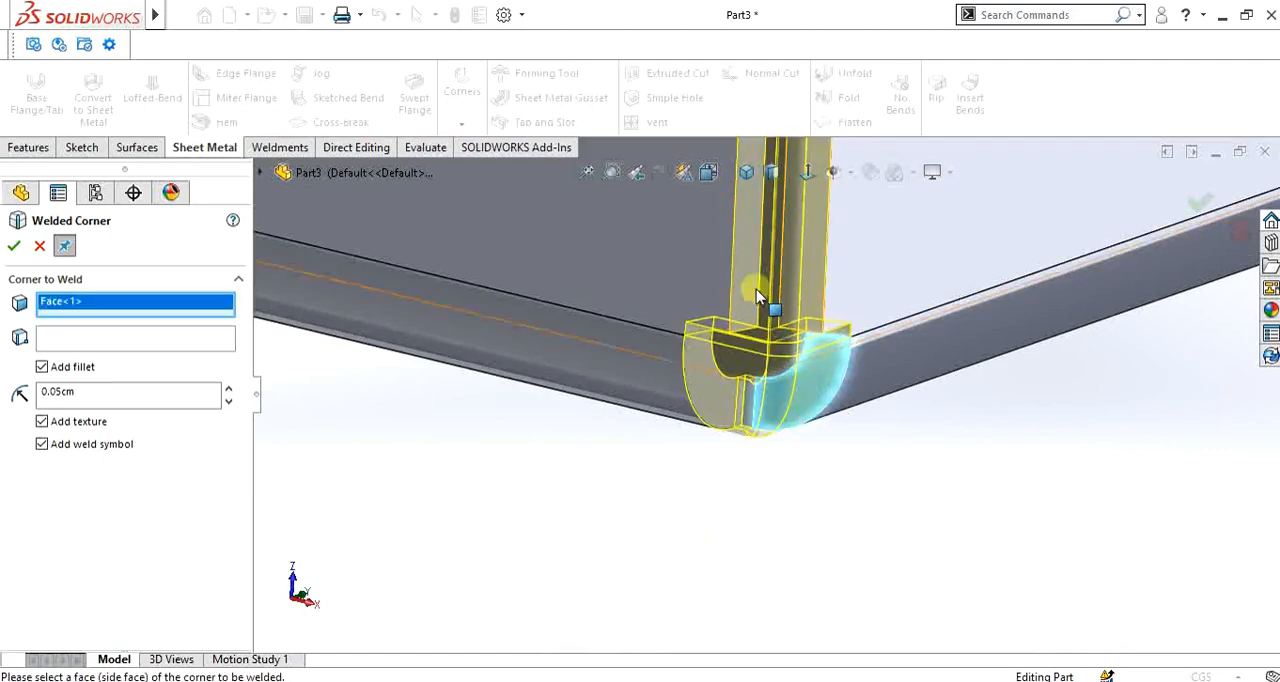
scroll(780, 320, "up", 6)
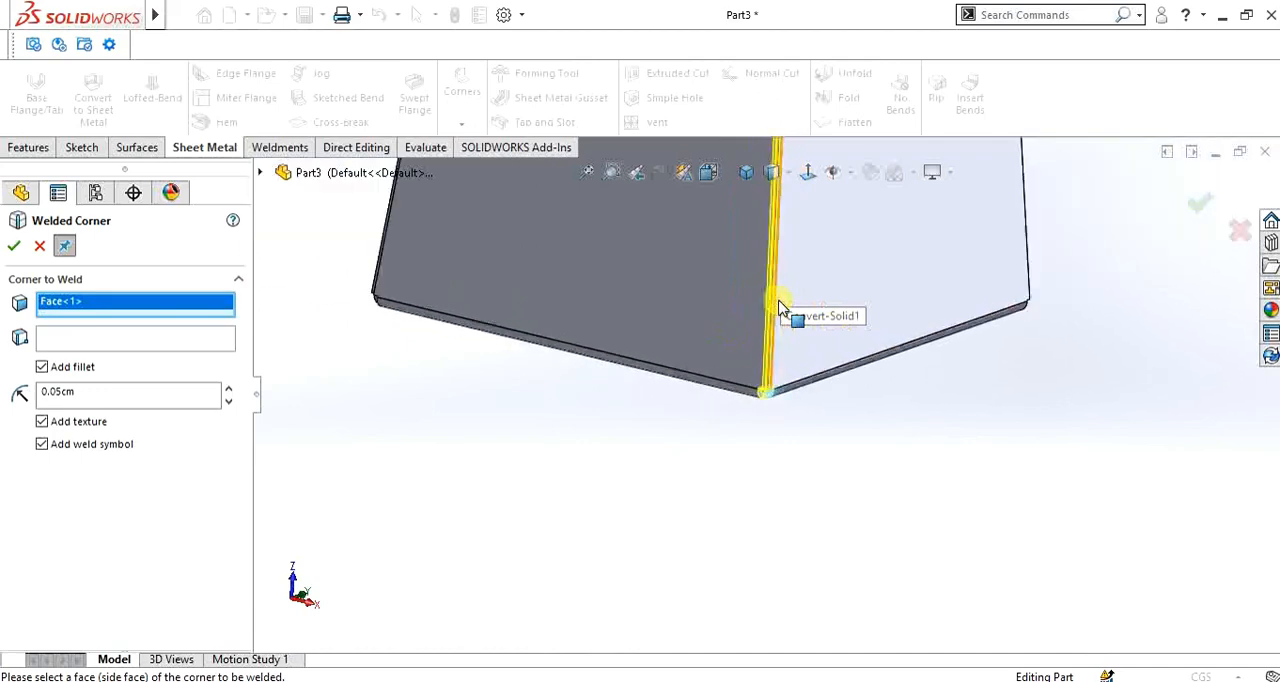
scroll(771, 255, "down", 5)
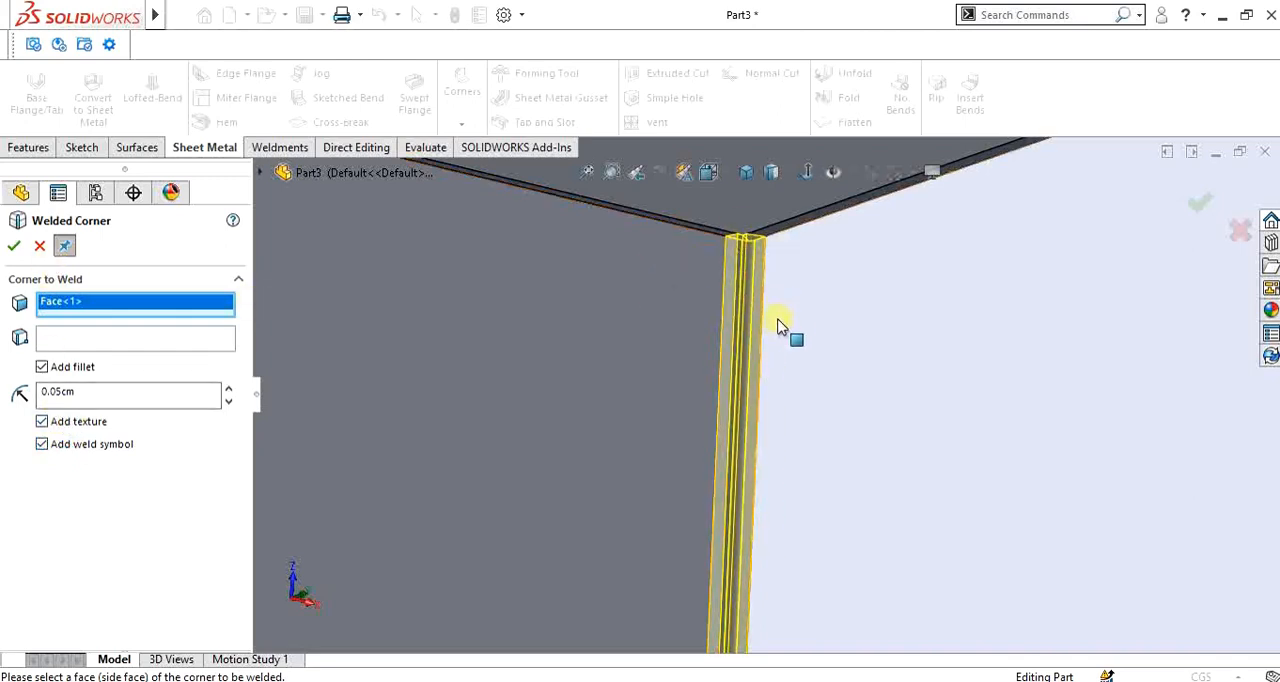
left_click(14, 246)
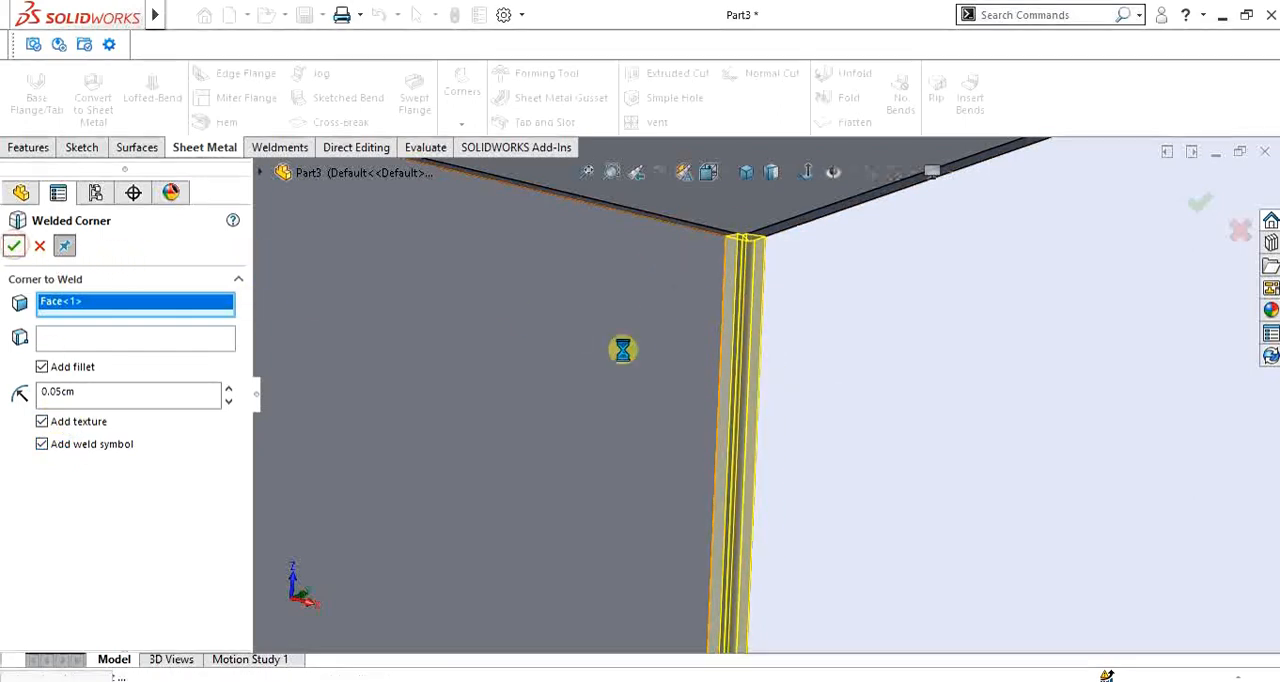
- Weld the next ripped corner of the box from its lower end face, keeping the 0.05 cm fillet, texture and weld symbol
scroll(914, 416, "up", 6)
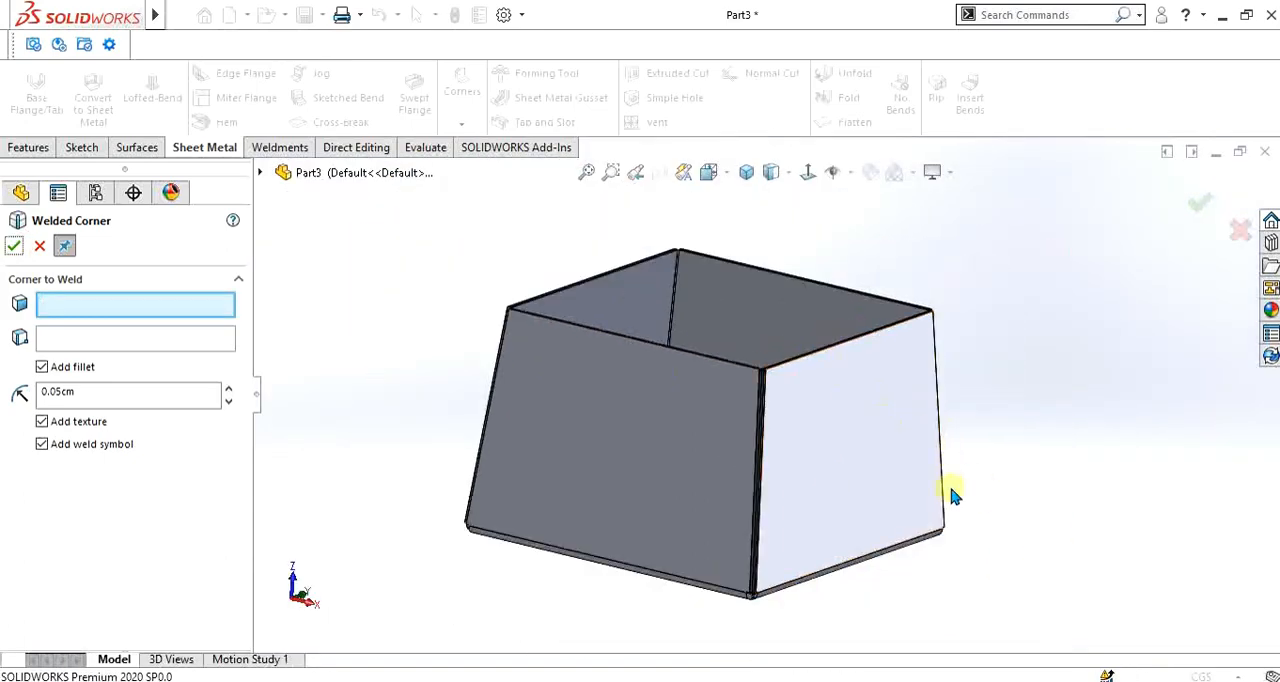
scroll(914, 531, "down", 8)
scroll(994, 583, "up", 2)
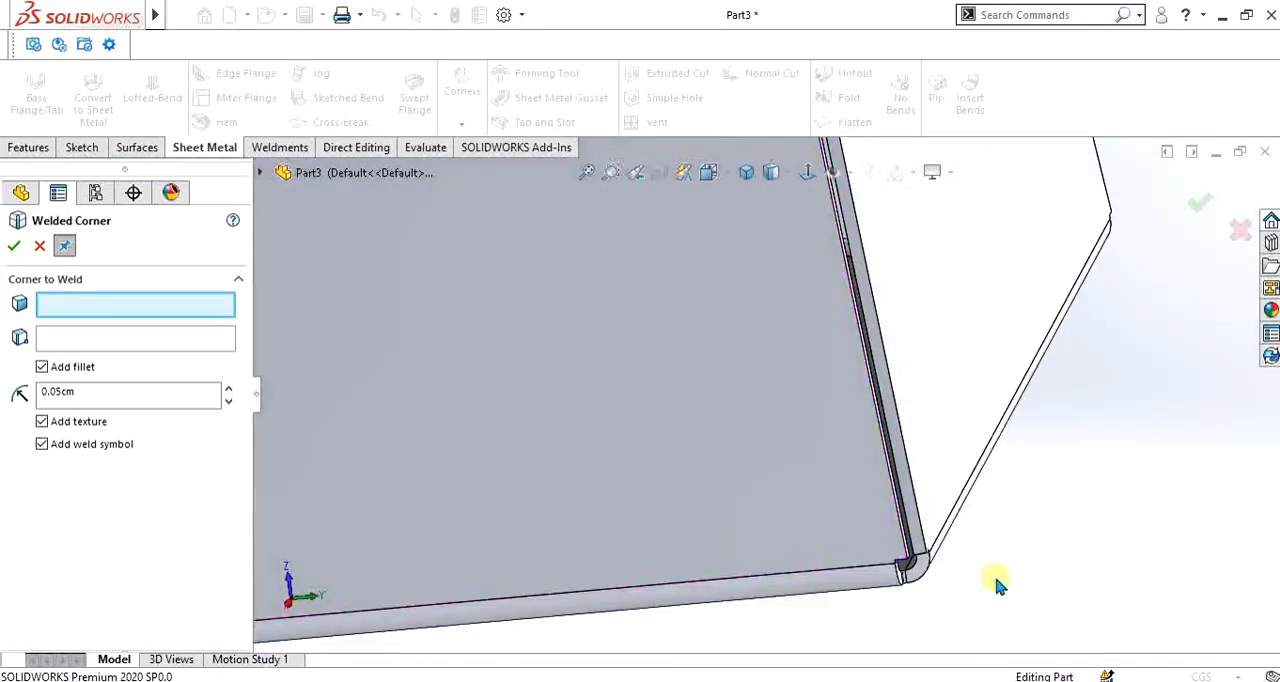
left_click(905, 538)
scroll(680, 340, "up", 2)
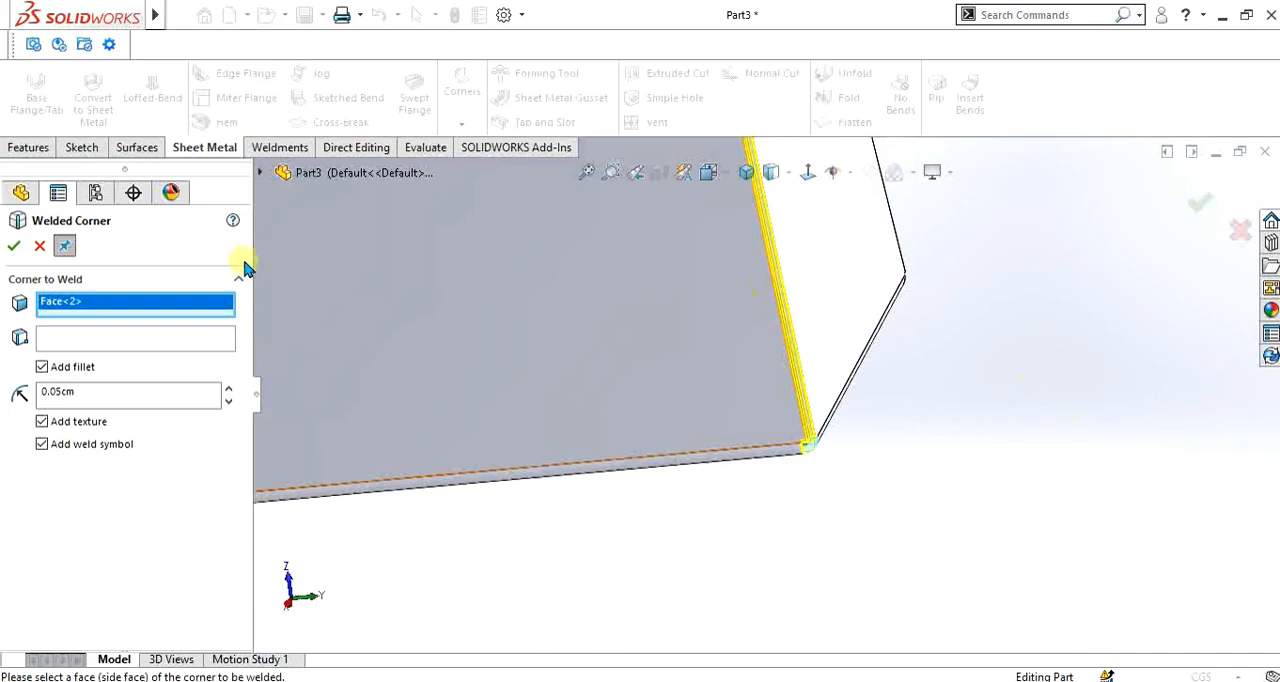
left_click(12, 247)
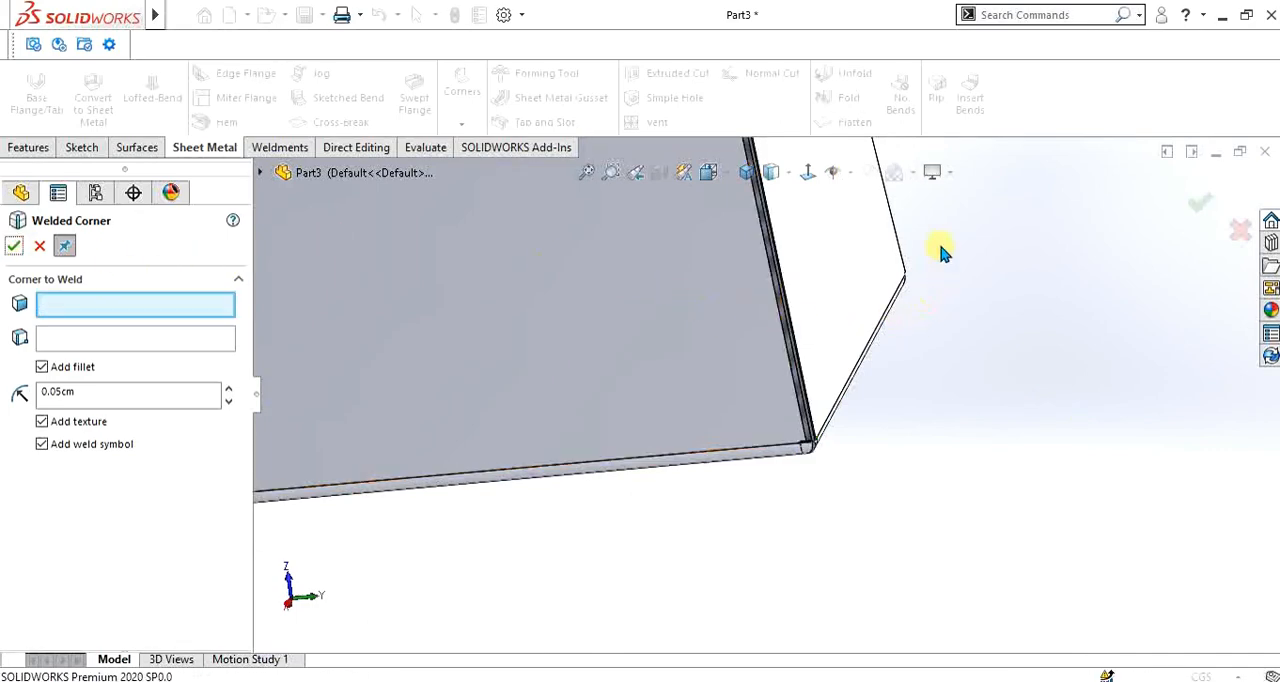
- Weld the third ripped corner from its lower end face with the same 0.05 cm fillet, texture and weld symbol
middle_click_drag(940, 252, 903, 318)
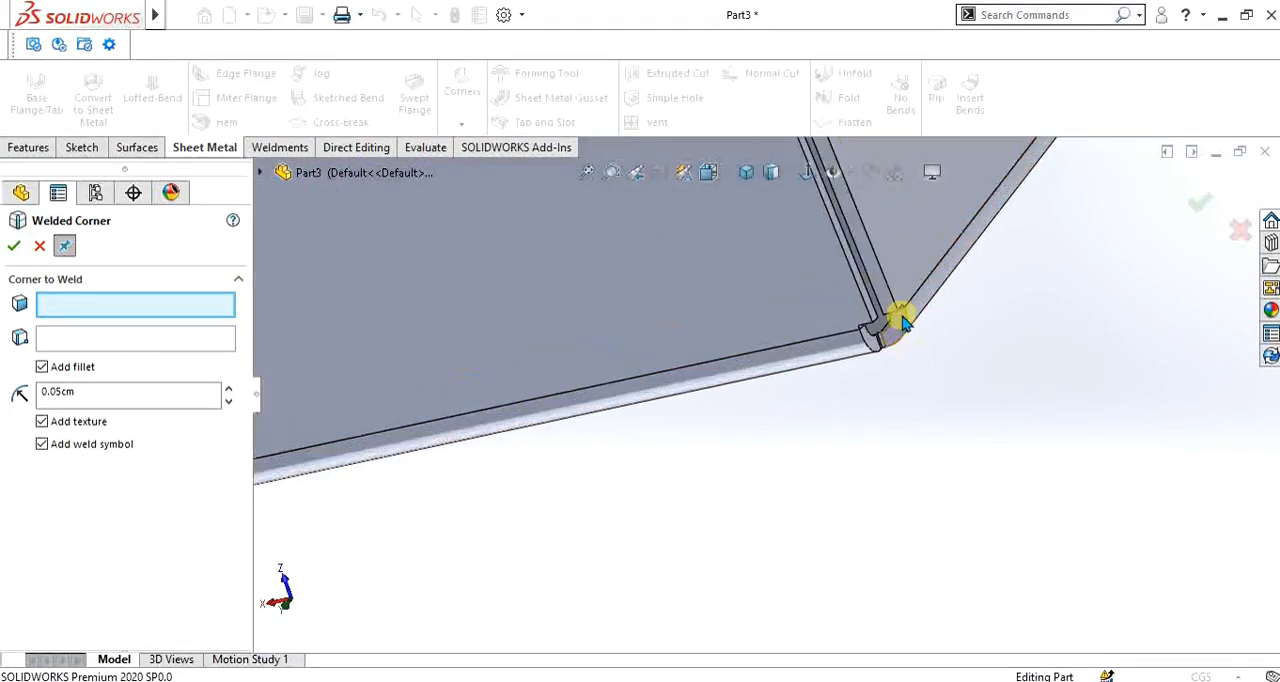
left_click(900, 318)
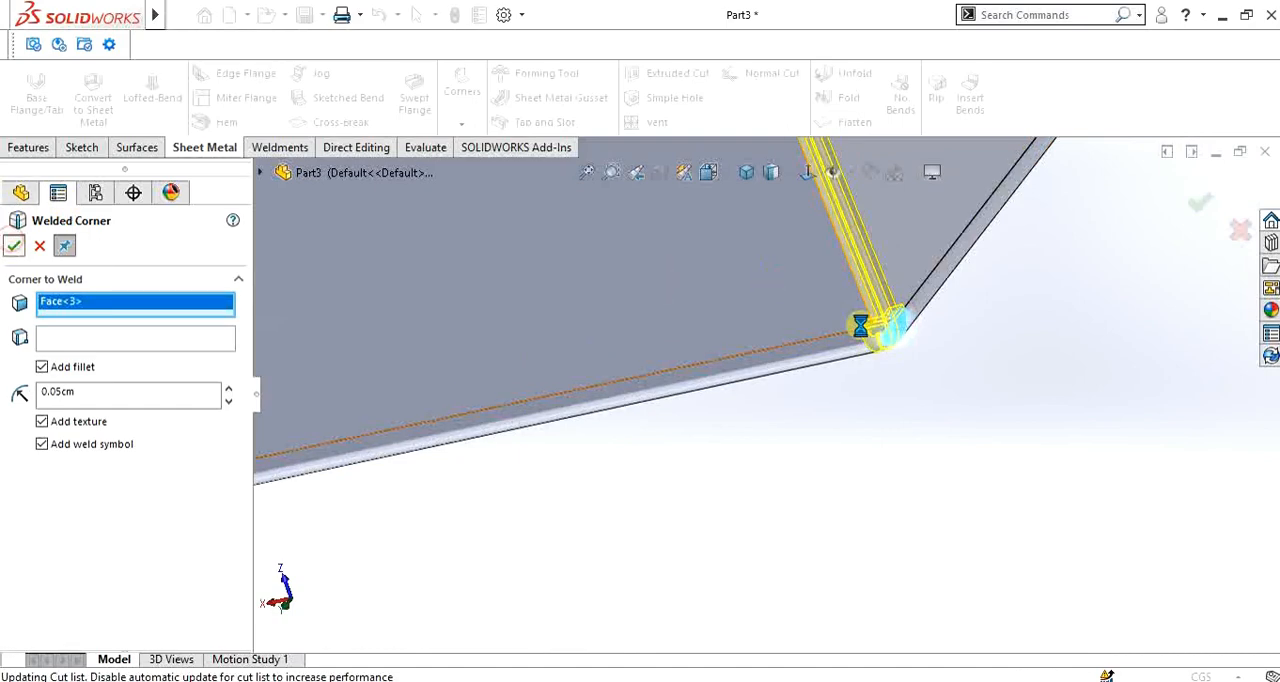
scroll(935, 303, "up", 5)
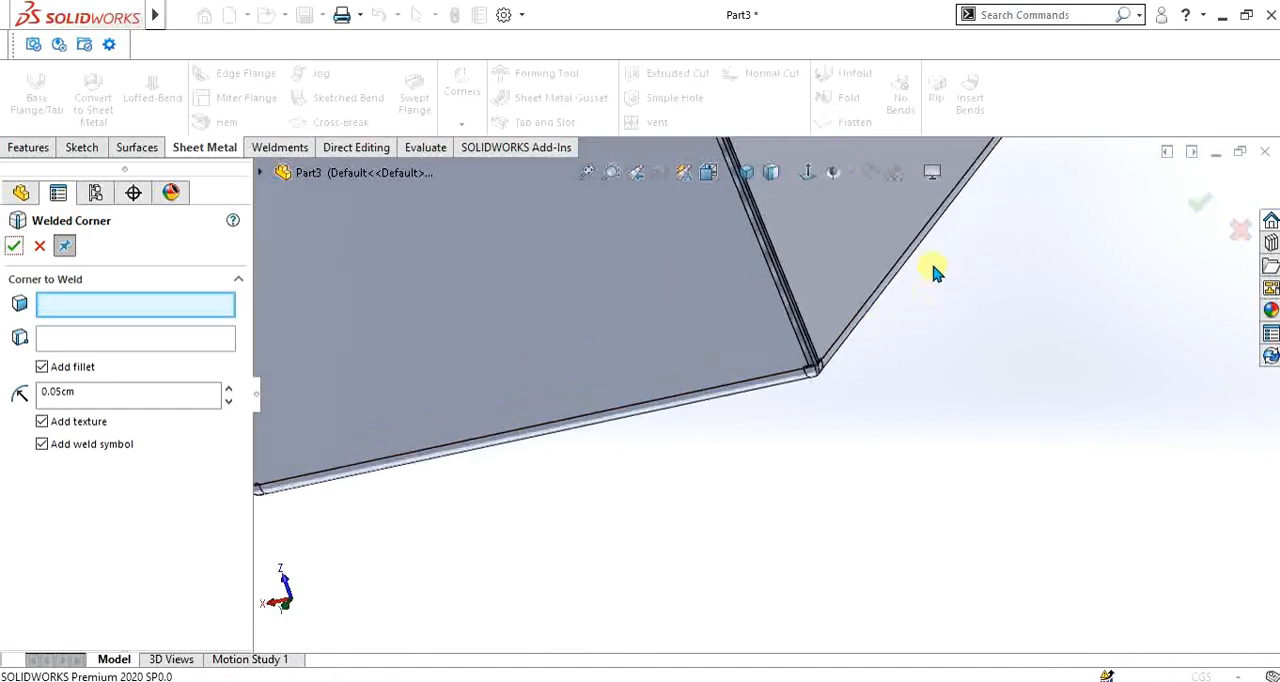
- Weld the fourth and last ripped corner from its lower end face with a 0.05 cm fillet and end the Welded Corner command
middle_click_drag(935, 272, 909, 258)
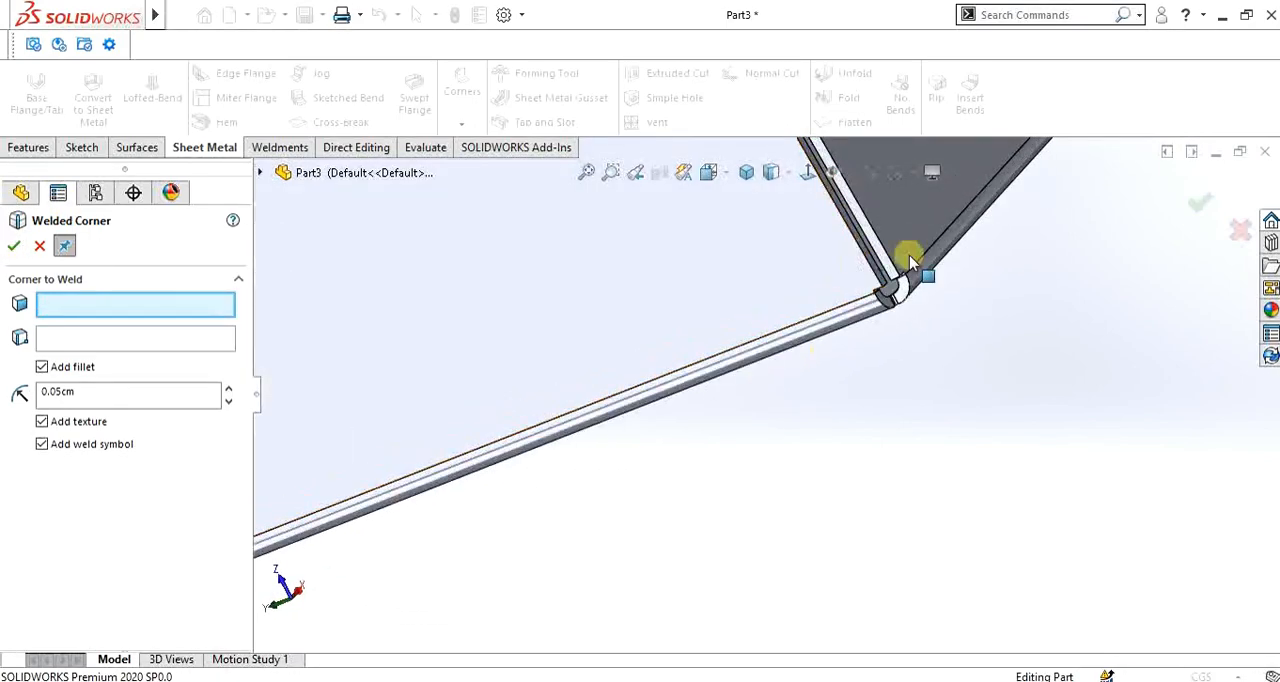
scroll(909, 258, "down", 2)
left_click(824, 364)
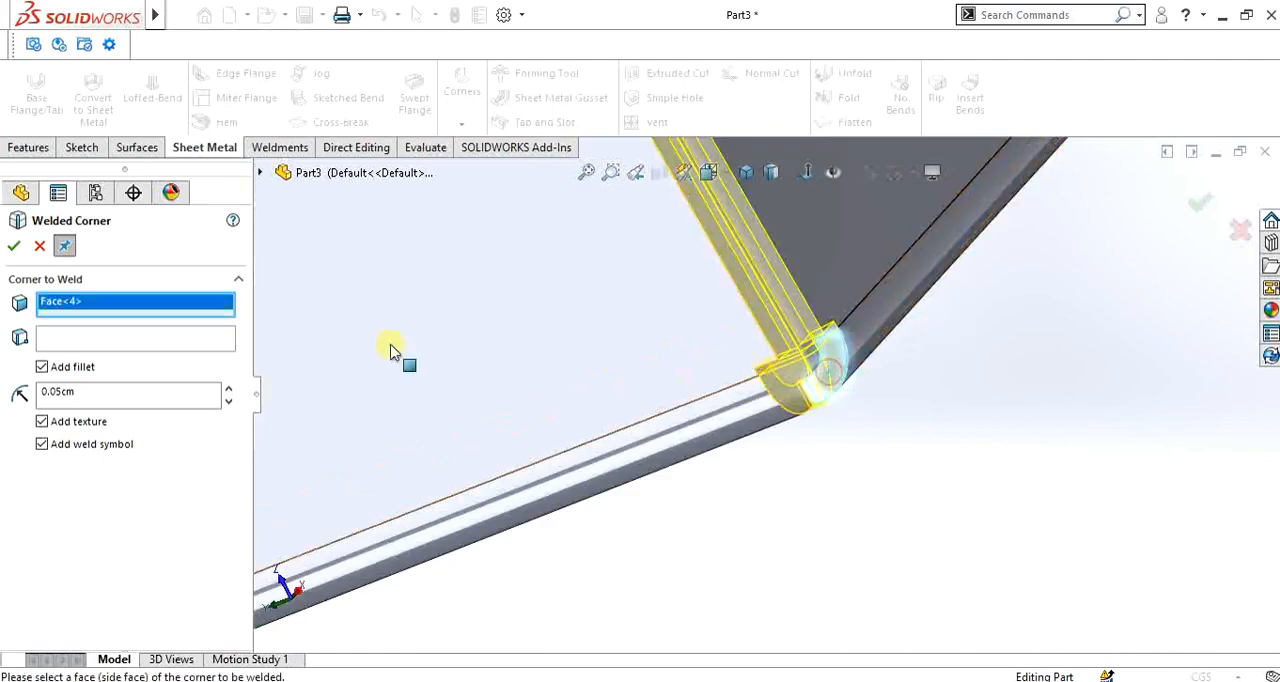
left_click(17, 246)
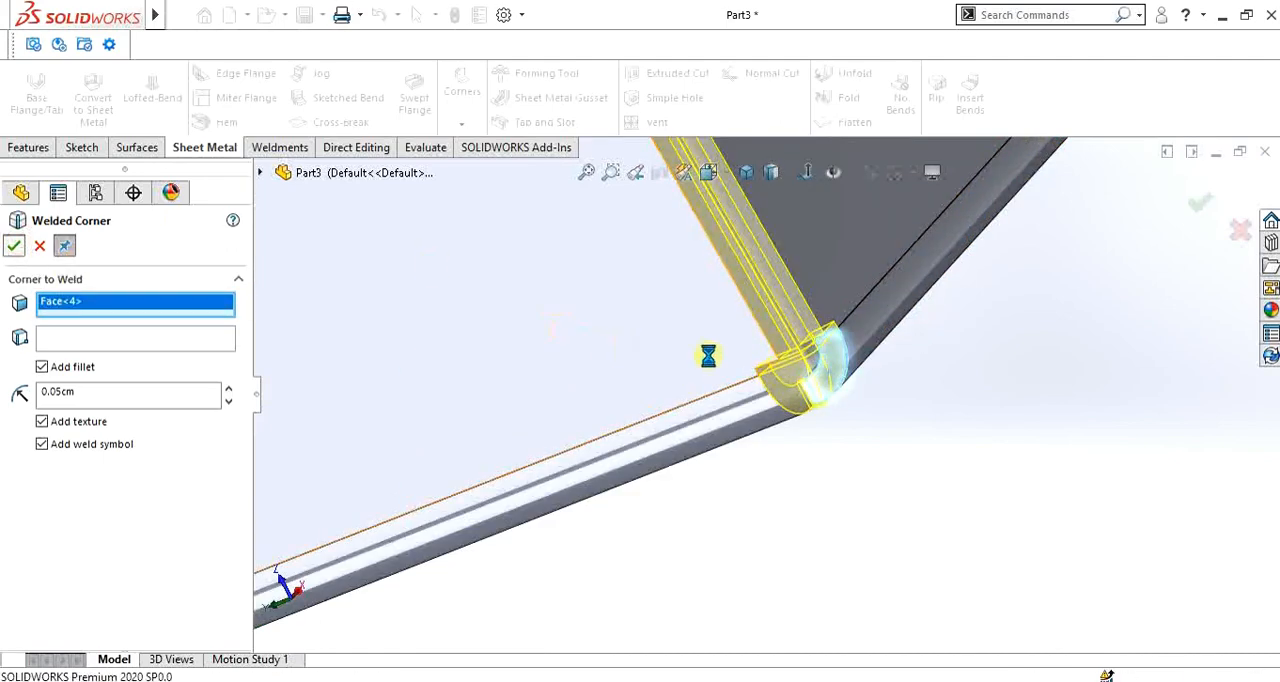
left_click(14, 246)
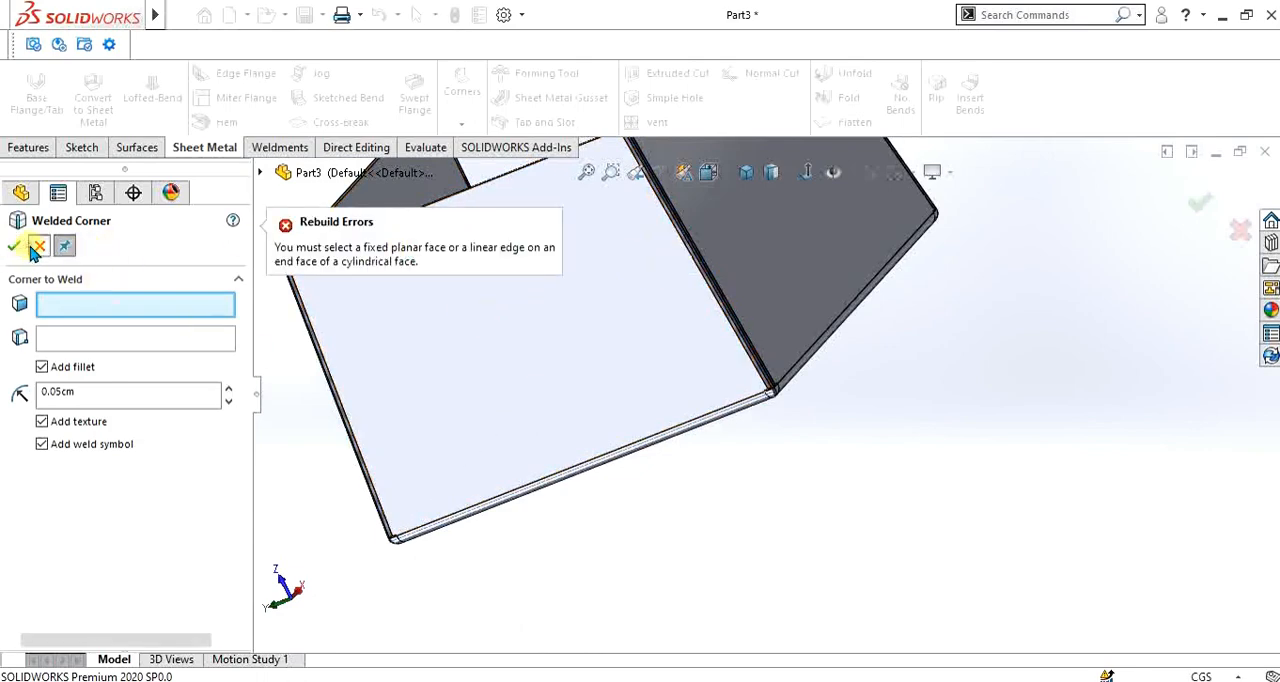
left_click(38, 248)
- Inspect a welded corner at the base of the box and turn on the display of reference annotations for the part
scroll(658, 224, "down", 6)
middle_click_drag(703, 257, 727, 418)
scroll(727, 418, "up", 5)
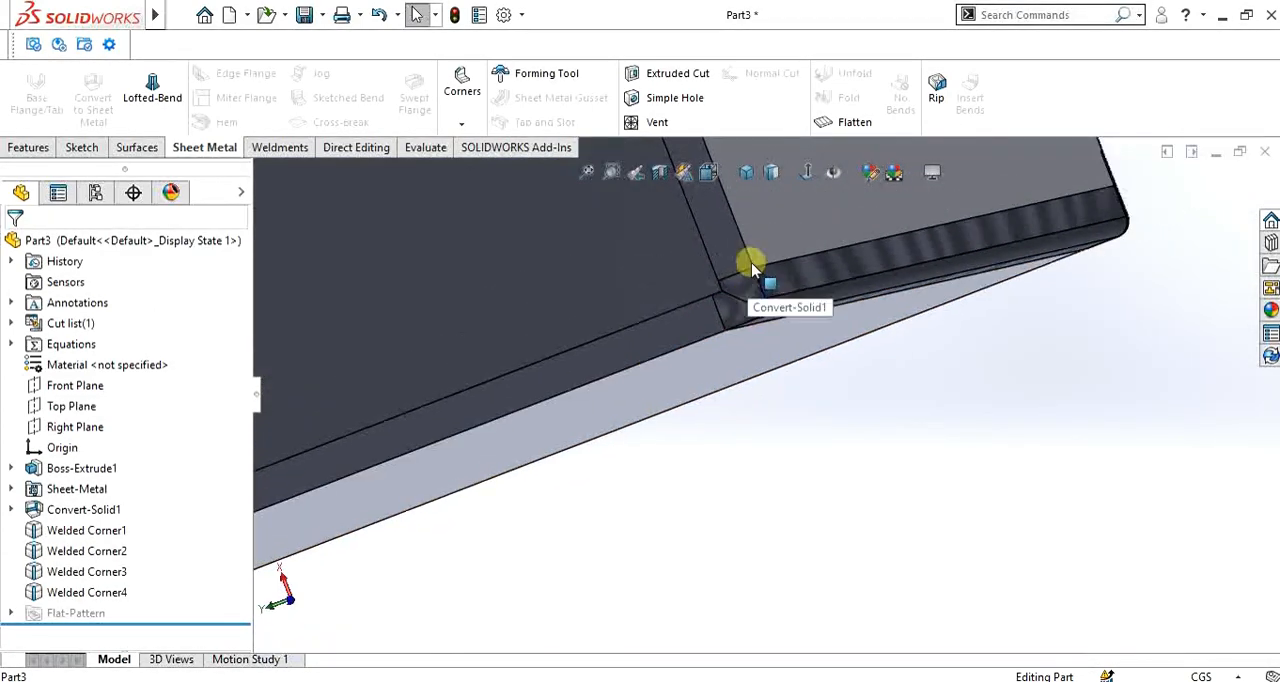
scroll(785, 322, "up", 2)
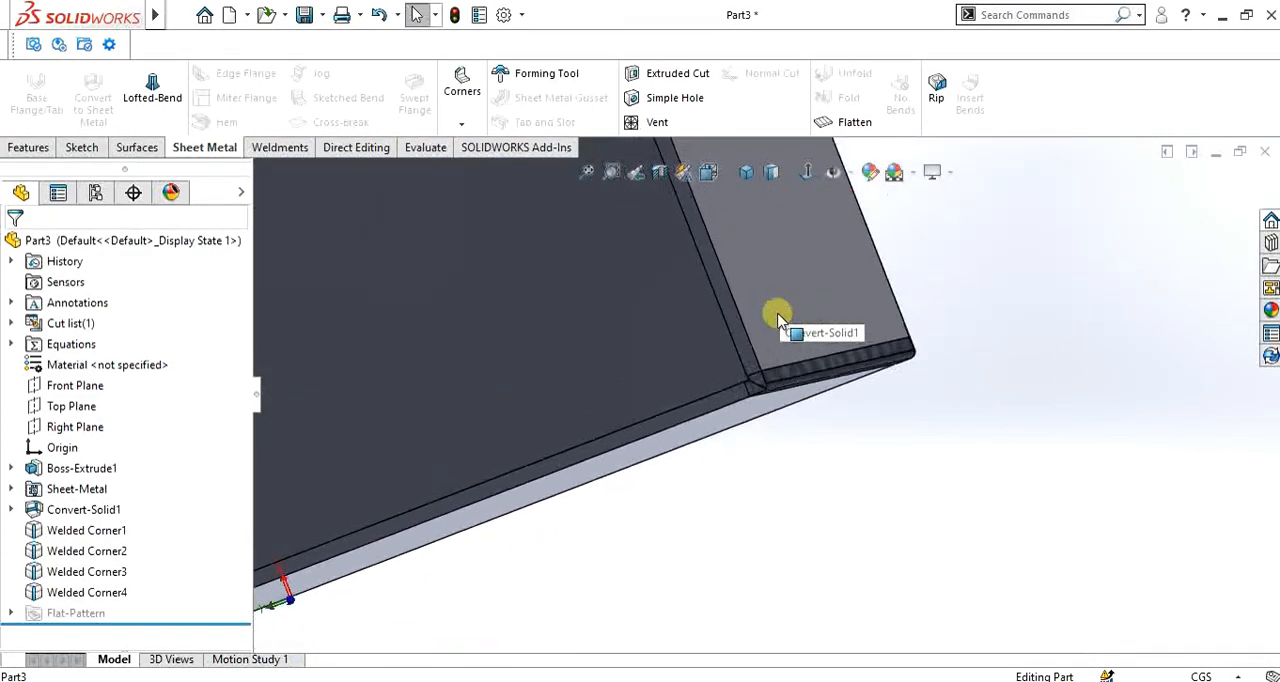
right_click(80, 302)
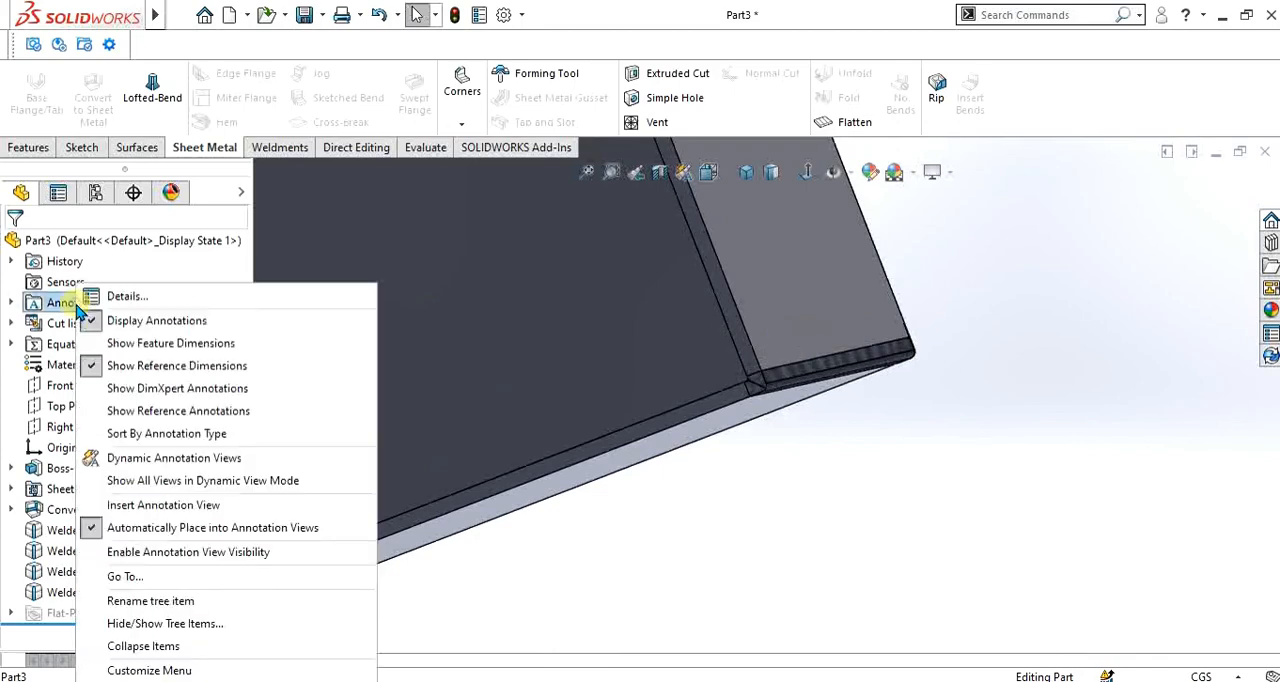
left_click(150, 413)
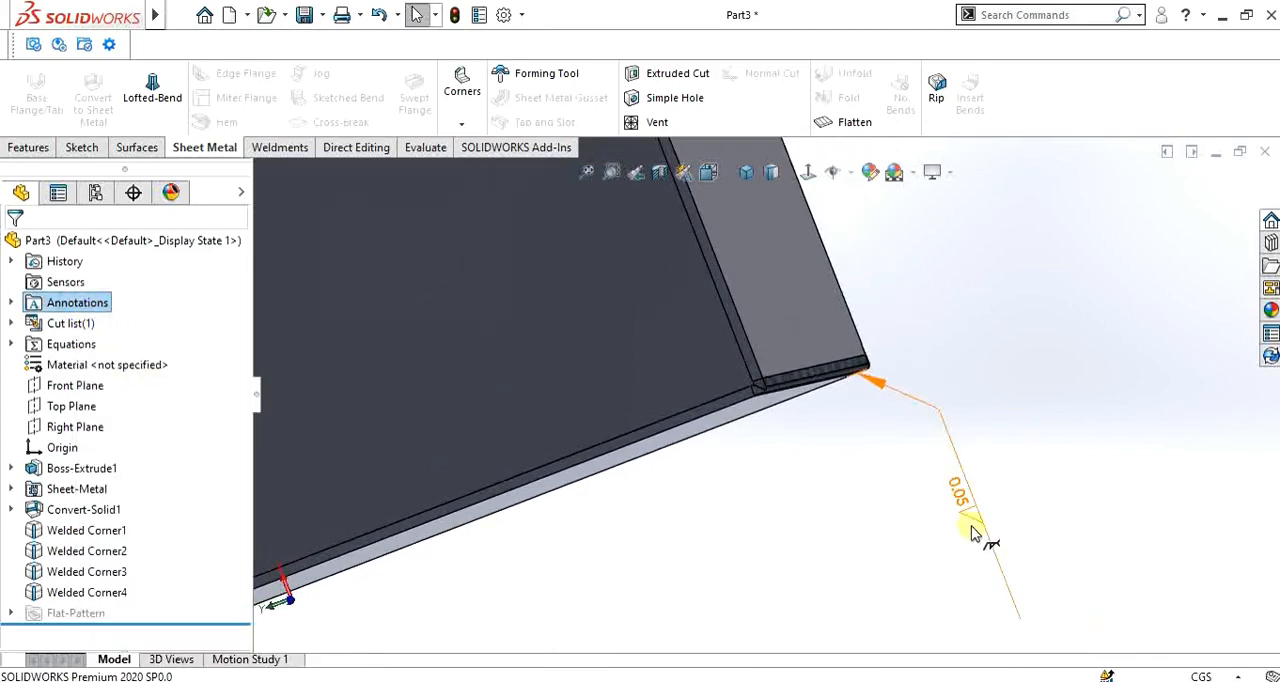
- Examine the weld symbols at the box's corners from several viewing angles
middle_click_drag(975, 533, 990, 428)
scroll(948, 493, "up", 6)
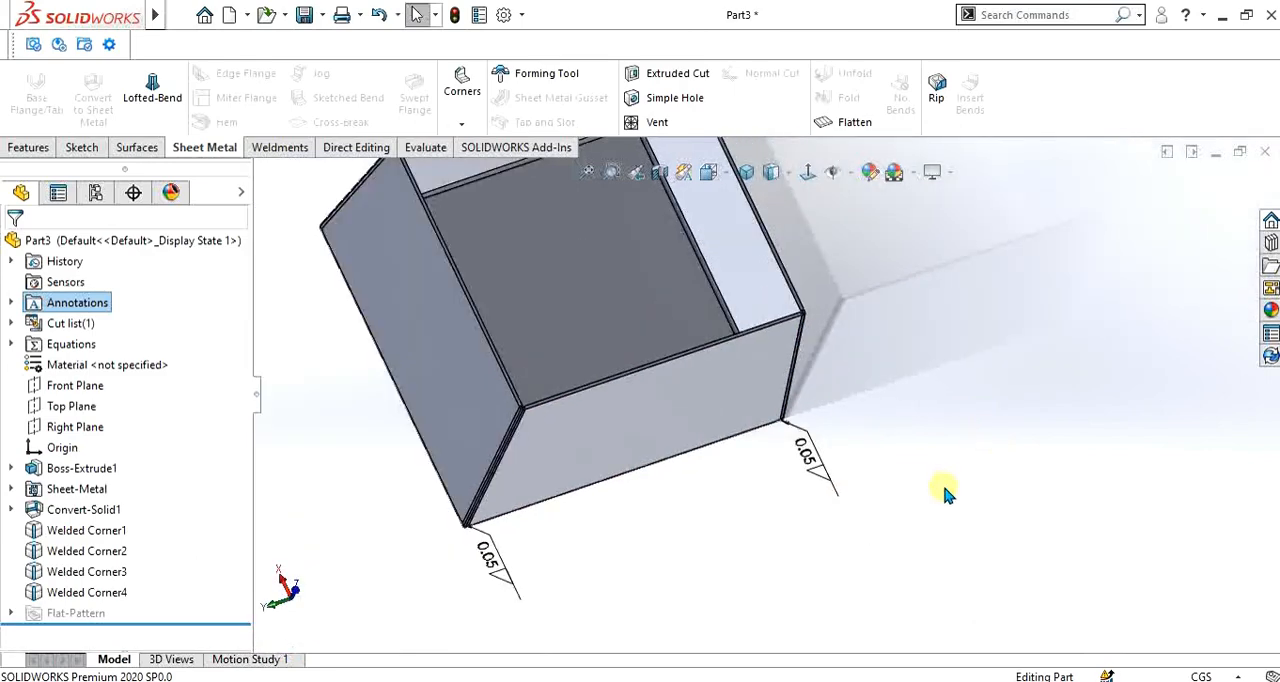
scroll(509, 486, "down", 5)
middle_click_drag(551, 465, 640, 450)
scroll(637, 440, "up", 5)
scroll(635, 419, "down", 2)
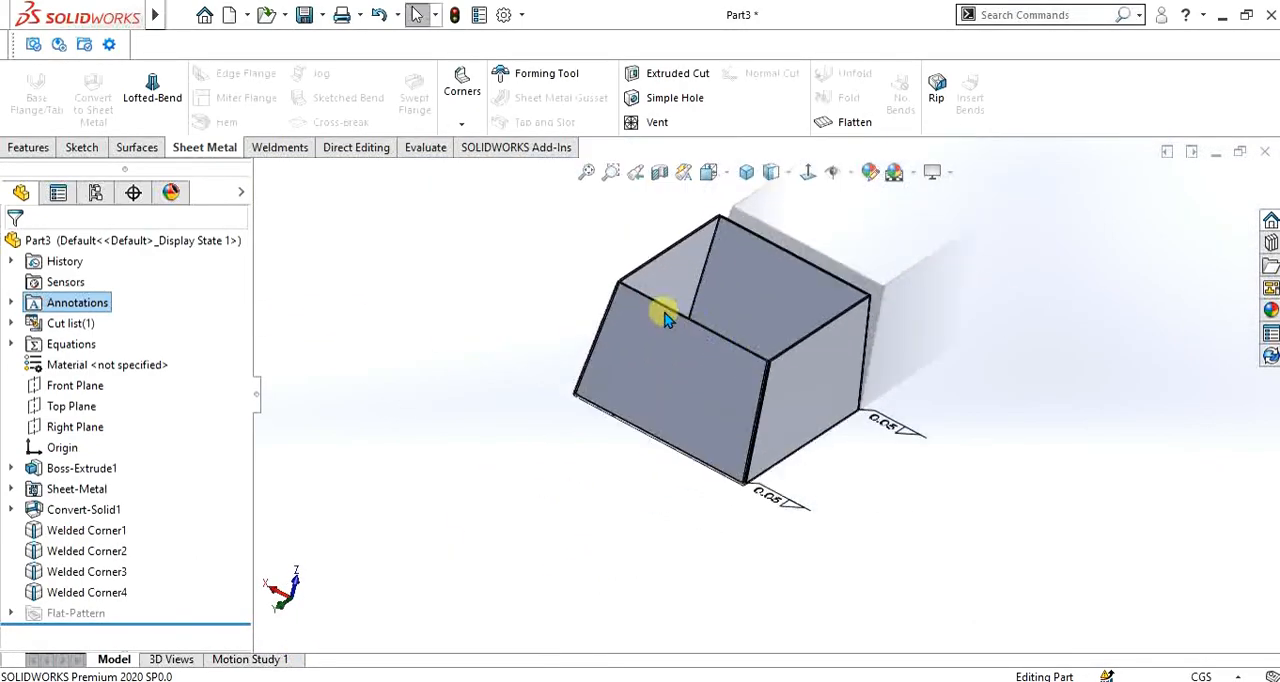
middle_click_drag(665, 318, 840, 368)
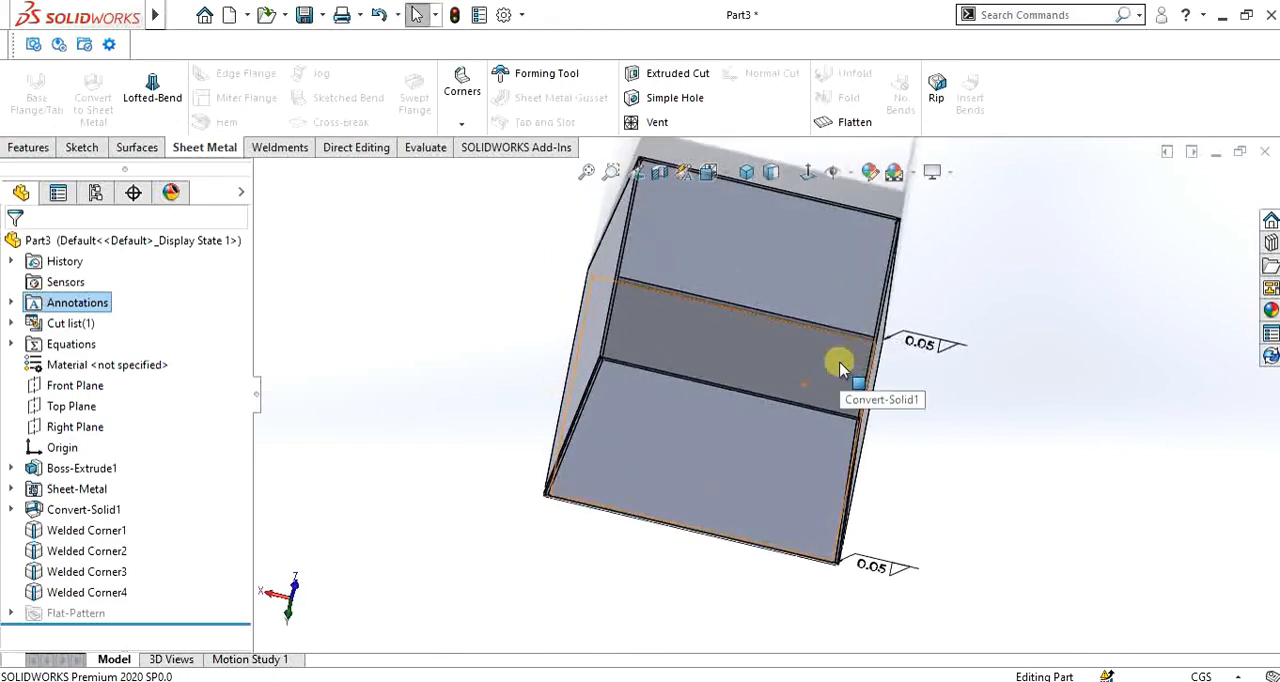
scroll(840, 368, "down", 2)
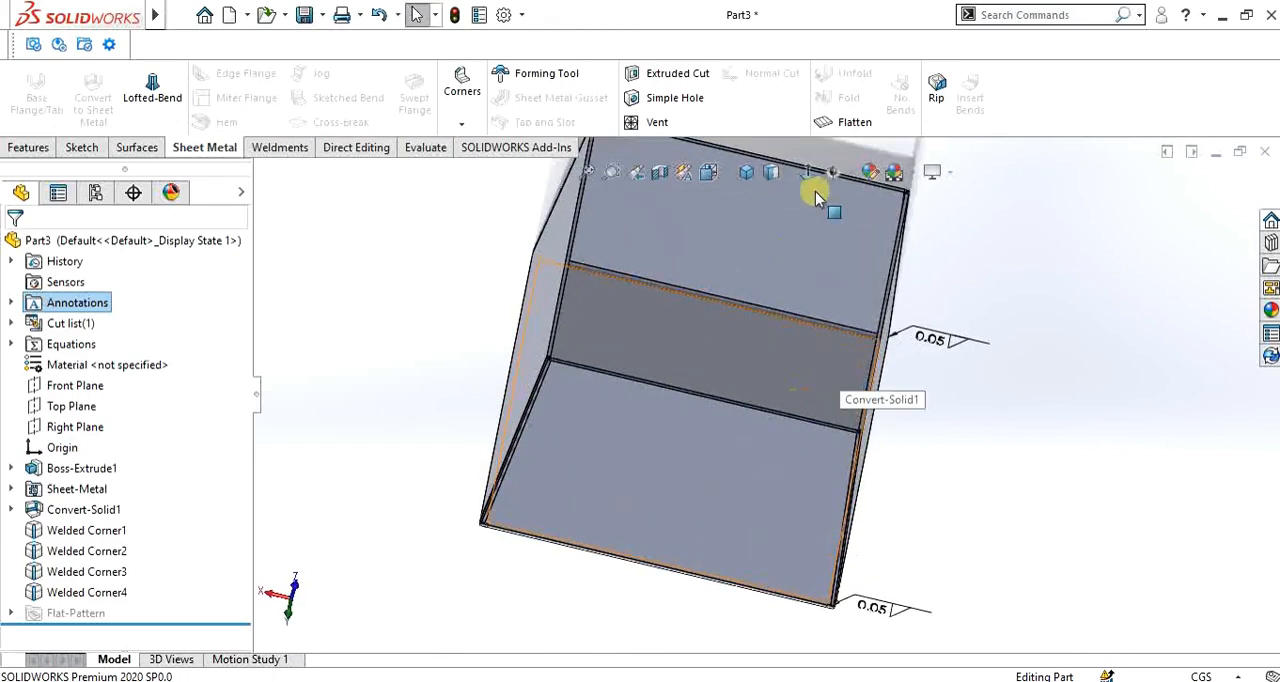
- Flatten the welded box and view its whole flat pattern face-on
left_click(850, 122)
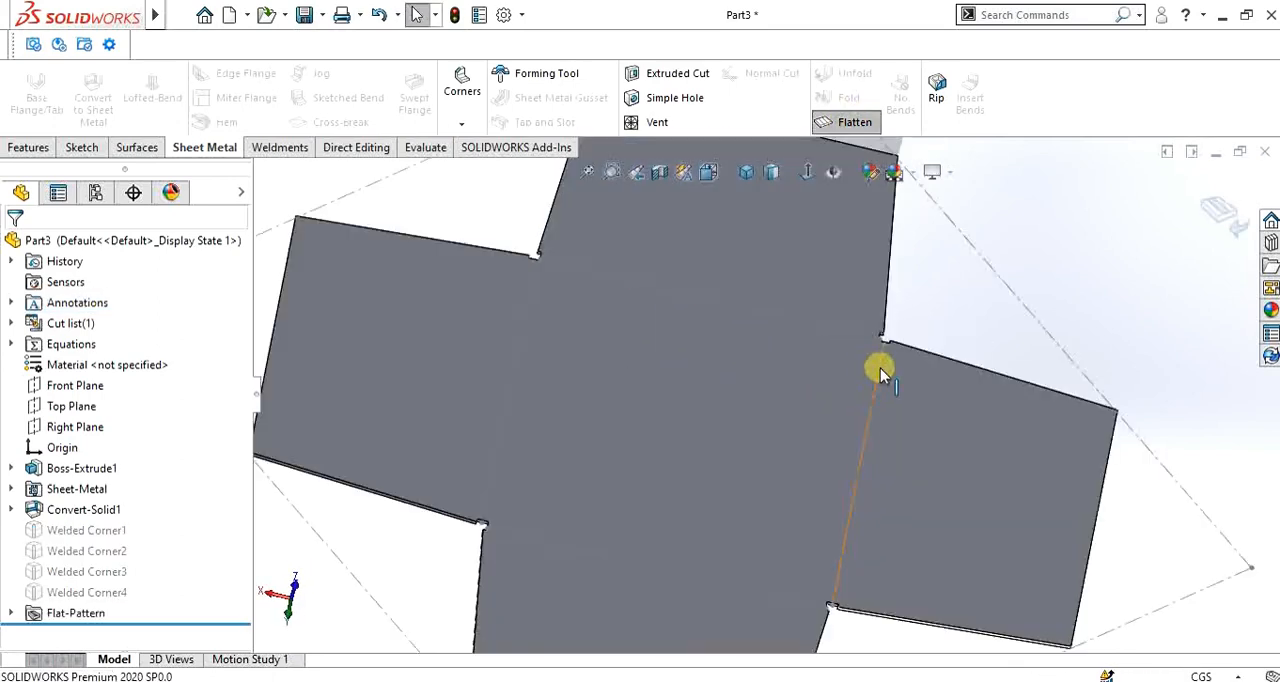
scroll(860, 400, "up", 3)
middle_click_drag(755, 376, 754, 511)
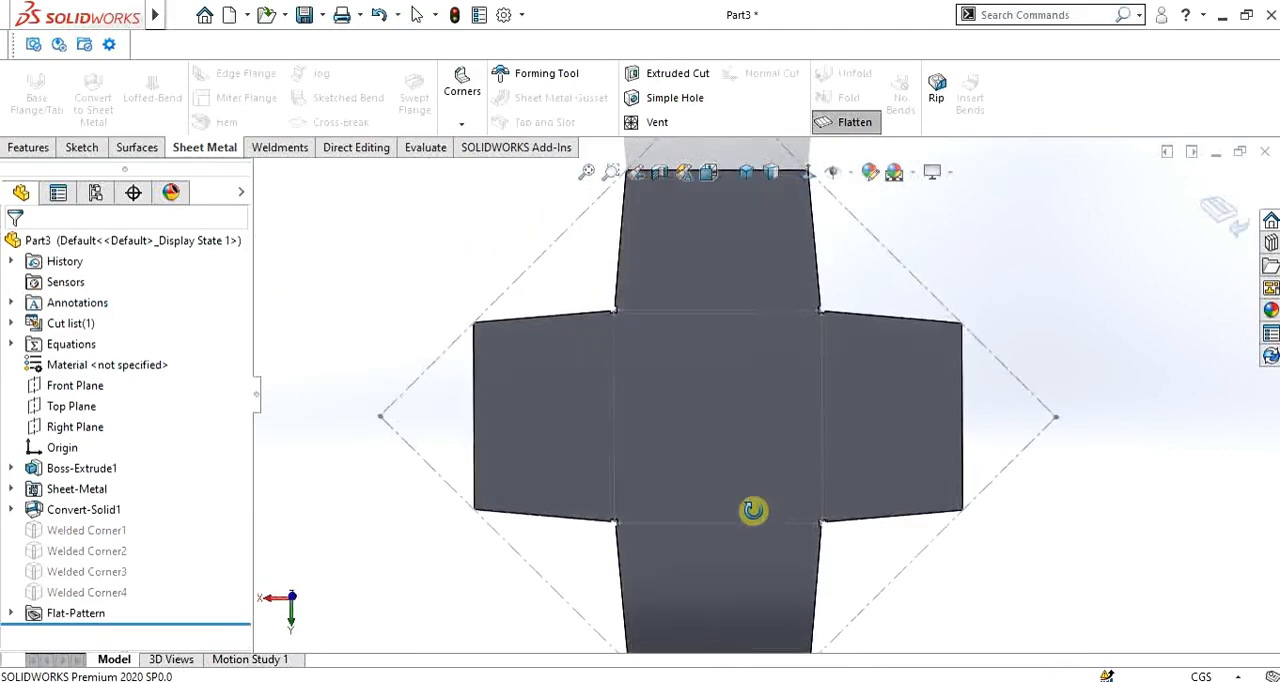